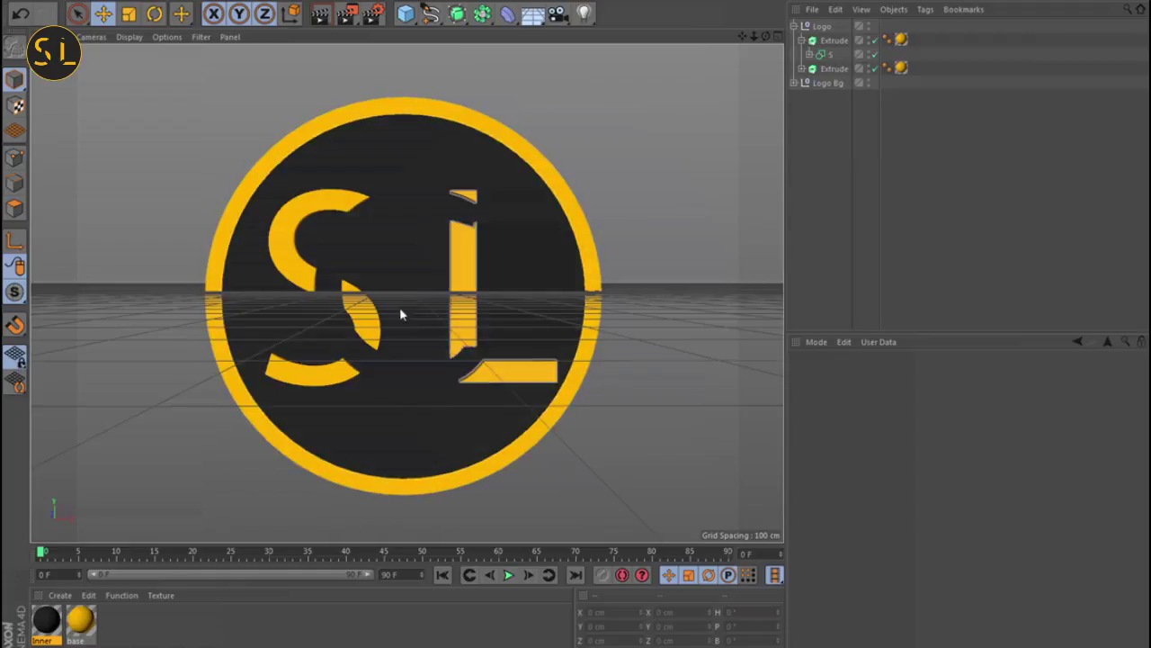
Orbit around the finished extruded logo and render viewport previews from an angled view and the front
alt+drag(401, 314, 237, 414)
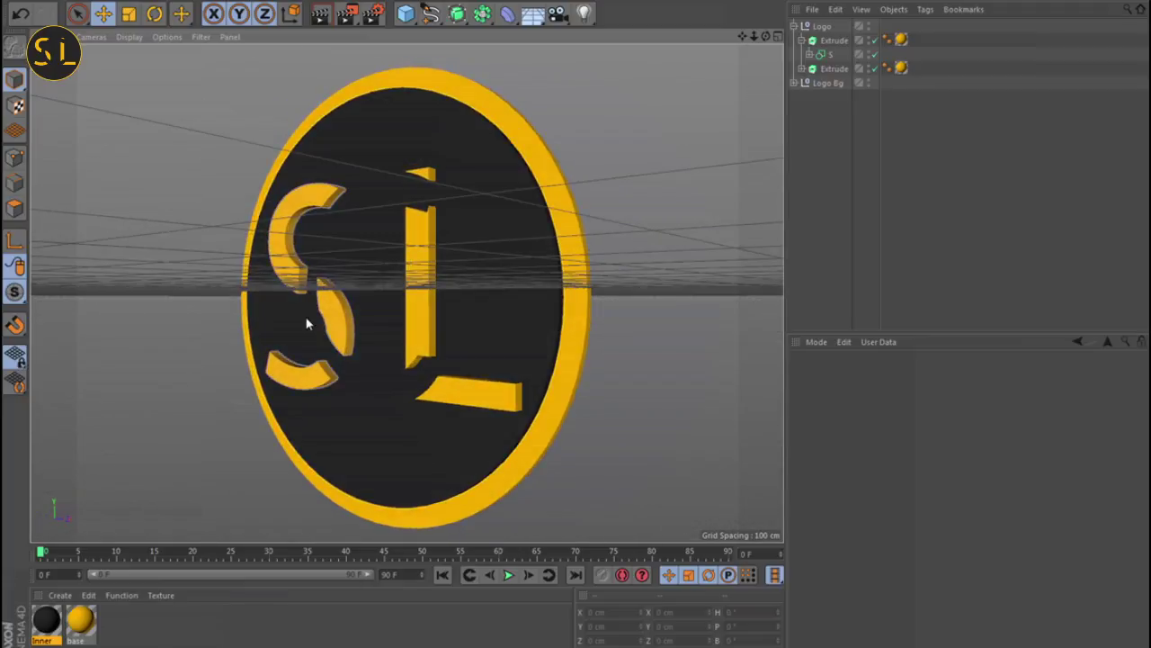
alt+drag(306, 324, 546, 352)
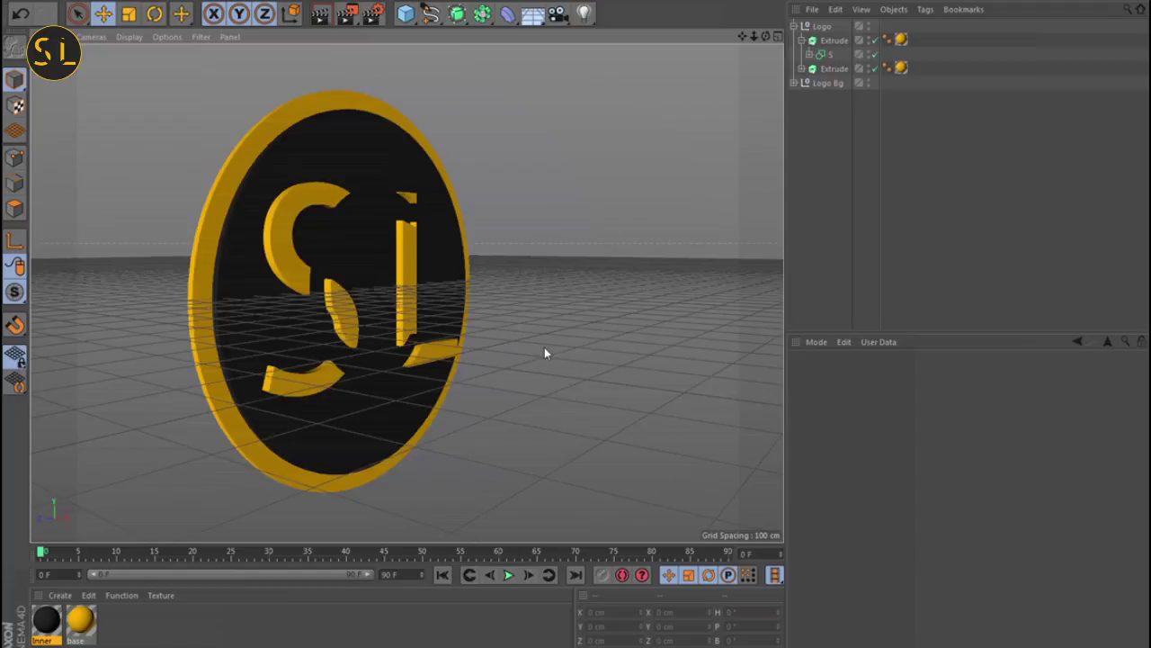
key(ctrl+r)
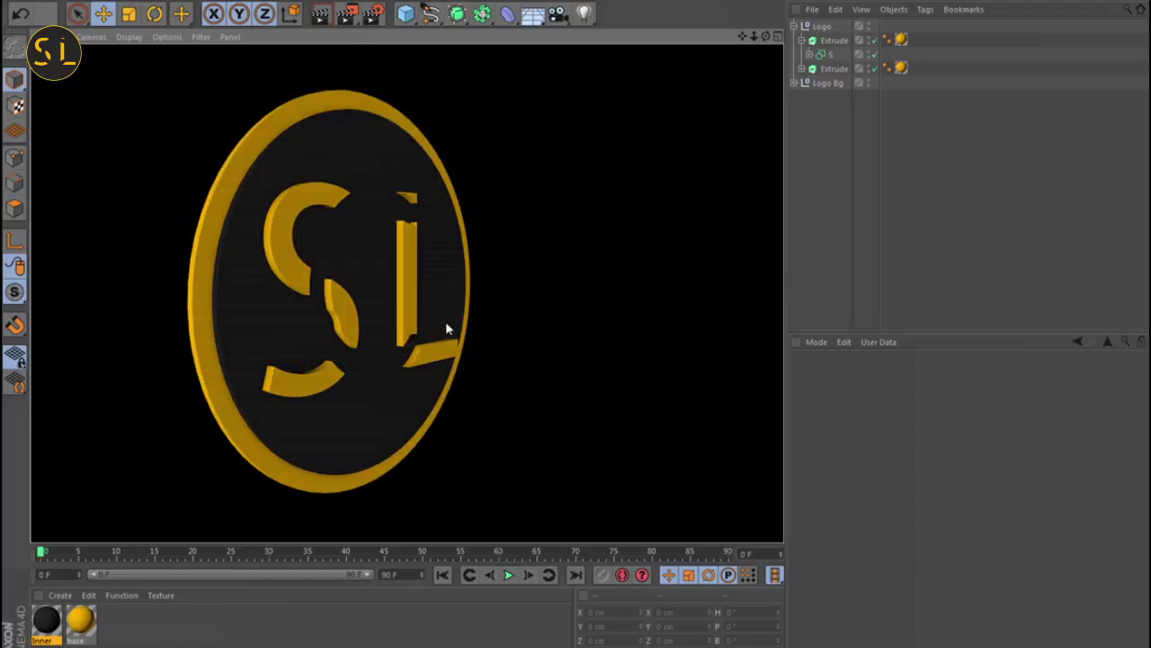
alt+drag(445, 328, 321, 339)
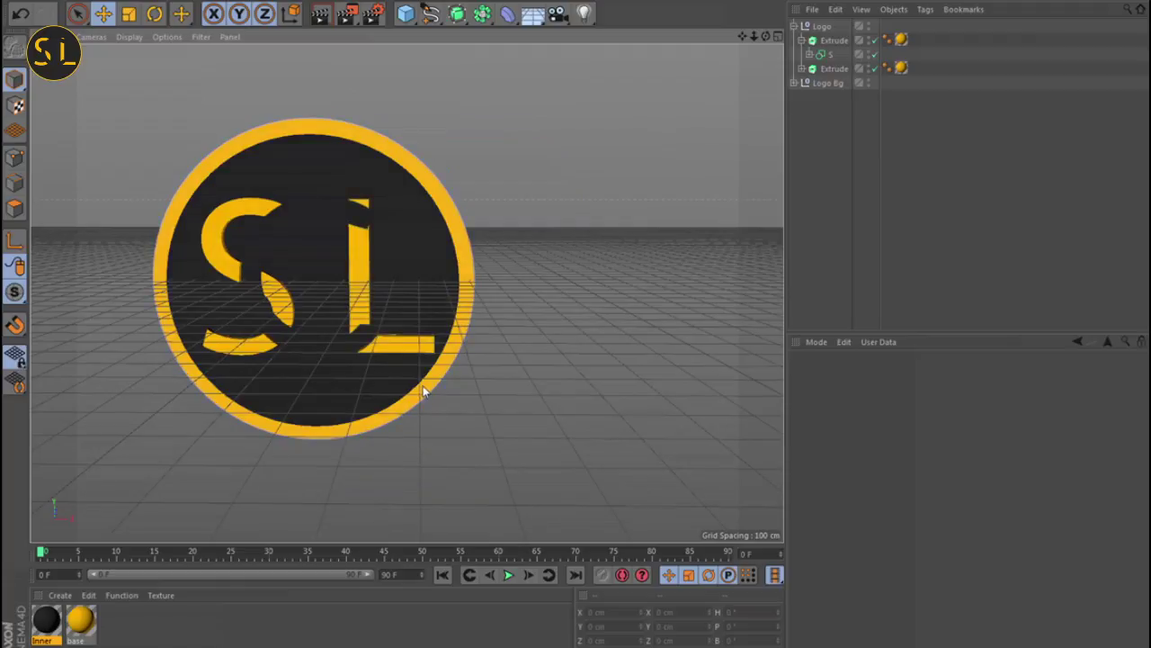
key(ctrl+r)
Switch to Illustrator and close the For C4D.ai document
mouse_move(323, 643)
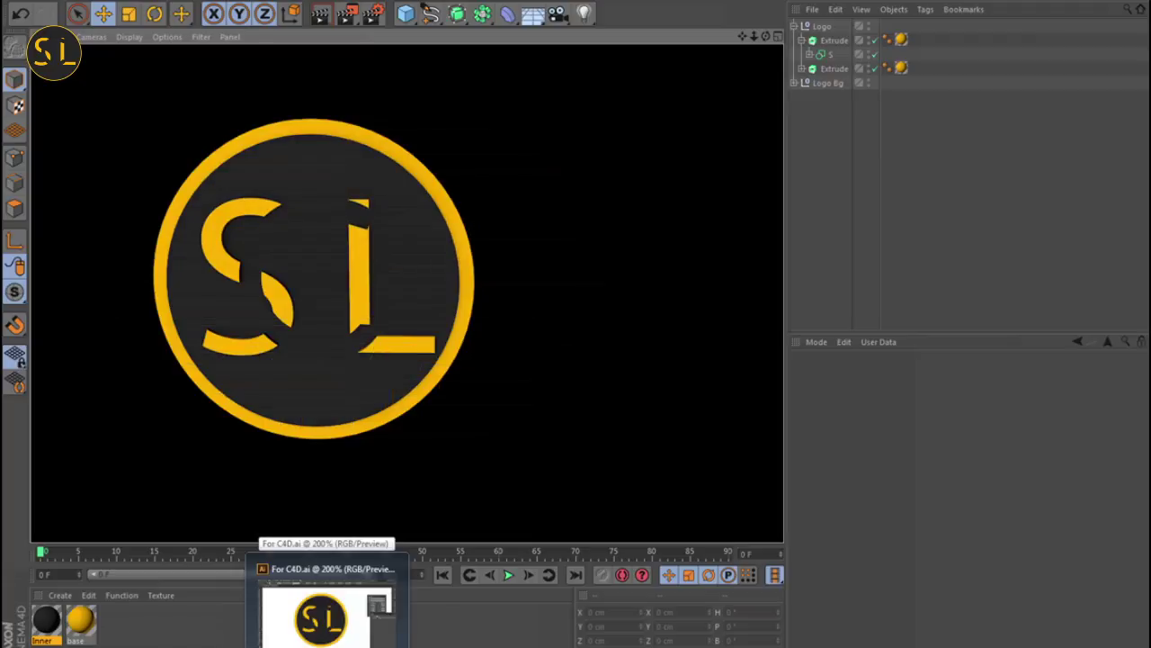
click(324, 616)
click(829, 366)
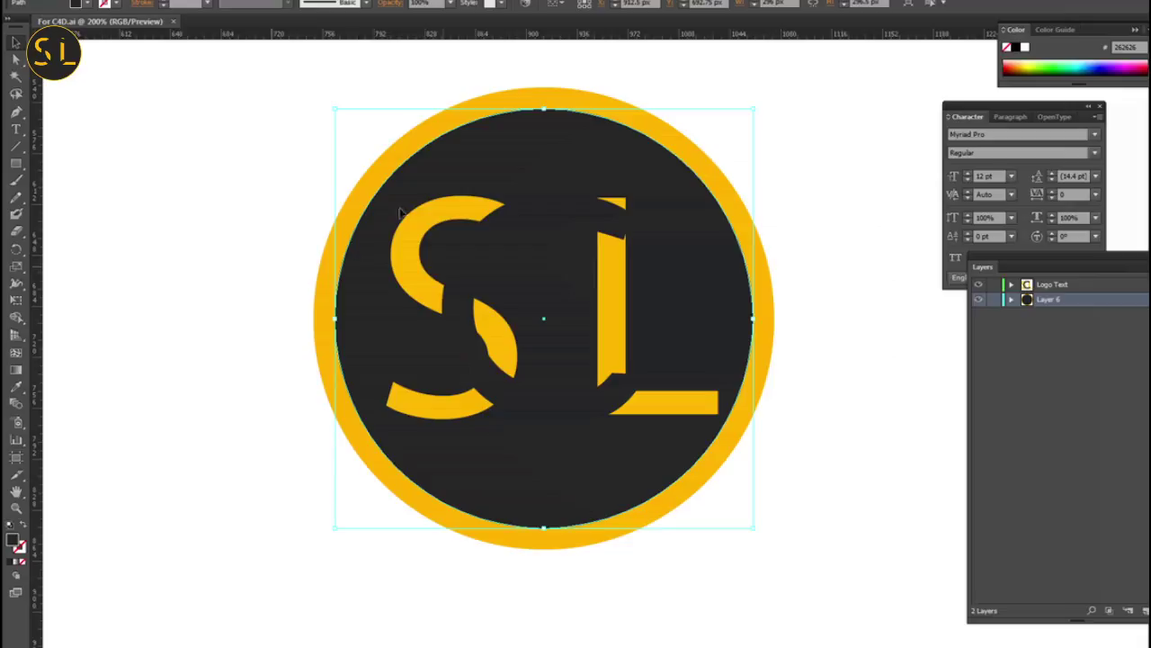
click(176, 23)
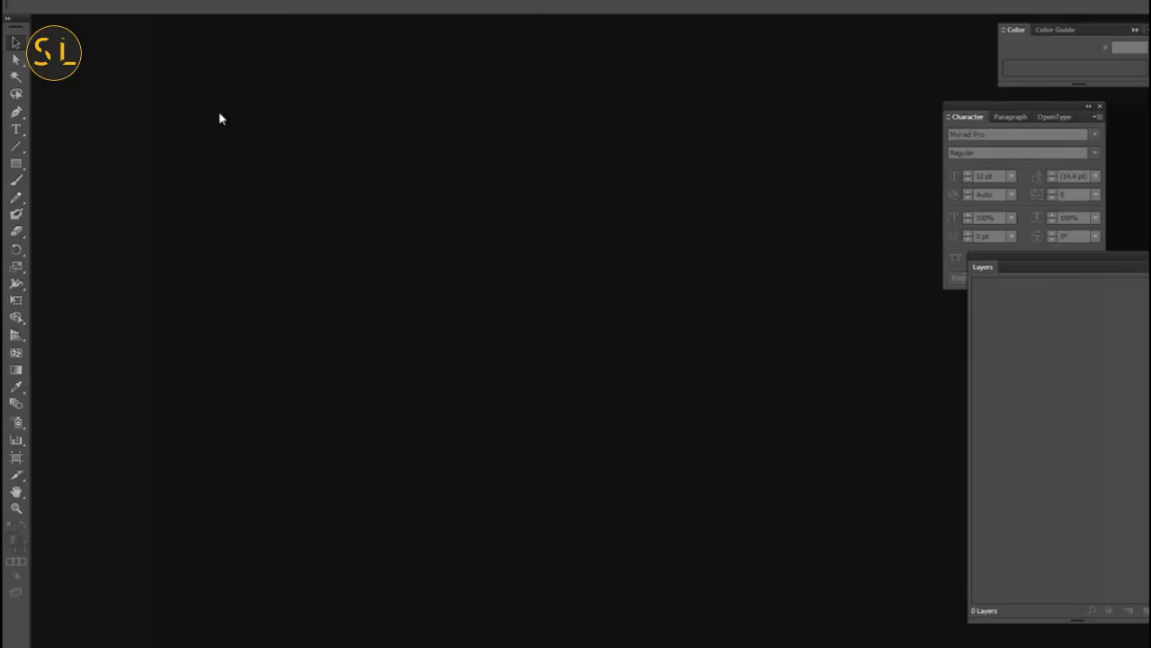
Open the Before Illustrator file from the 00.SOURCE folder
click(50, 2)
click(59, 26)
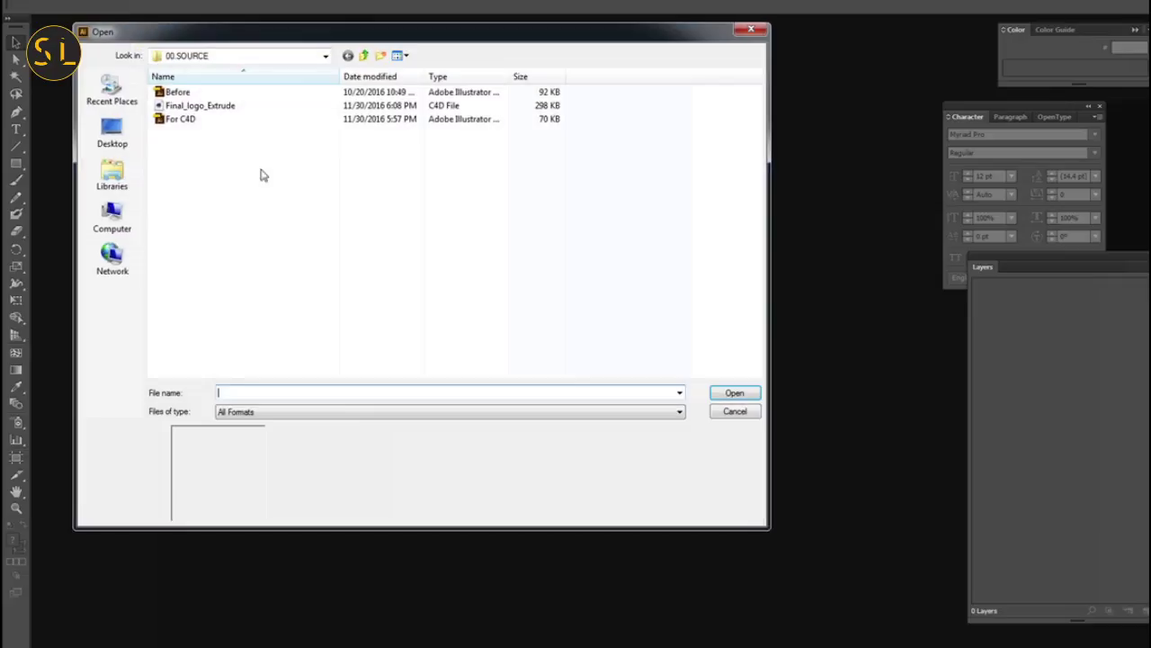
click(297, 92)
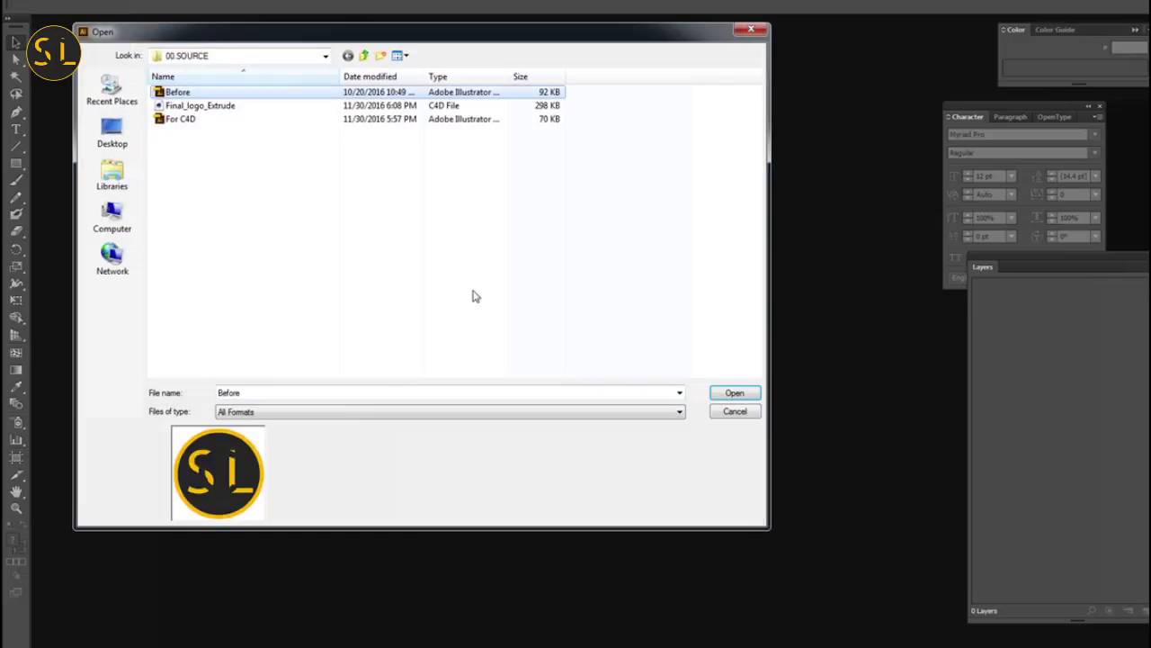
click(734, 393)
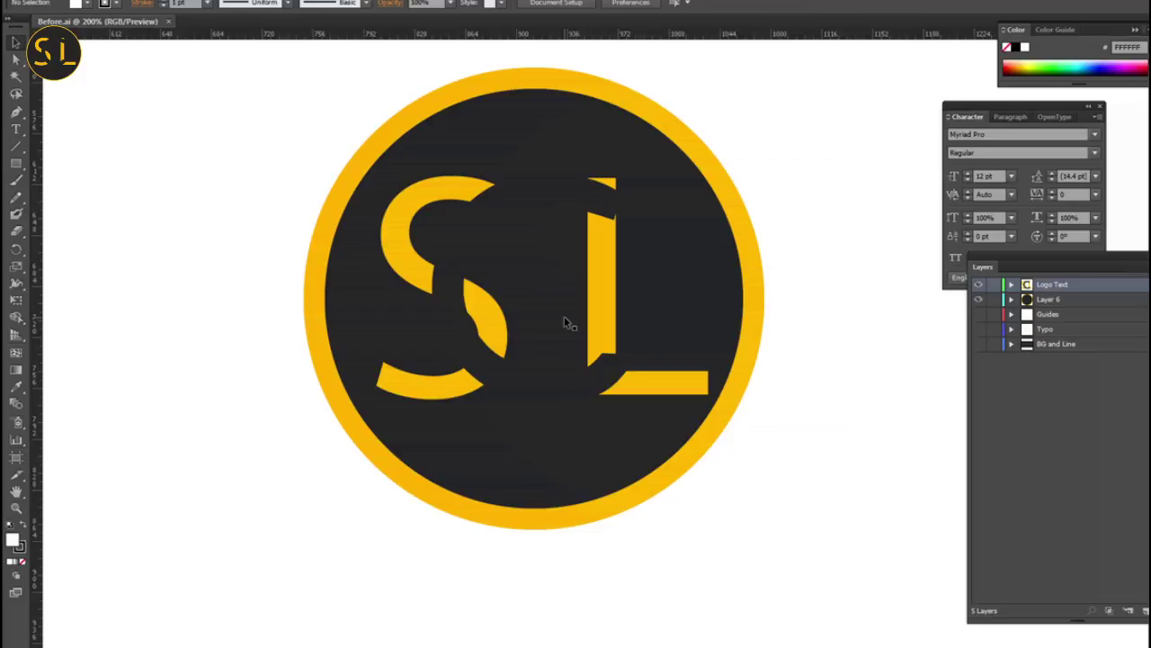
Check the contents of the Guides, Typo and BG and Line layers by briefly showing them and hiding them again
click(980, 314)
click(981, 329)
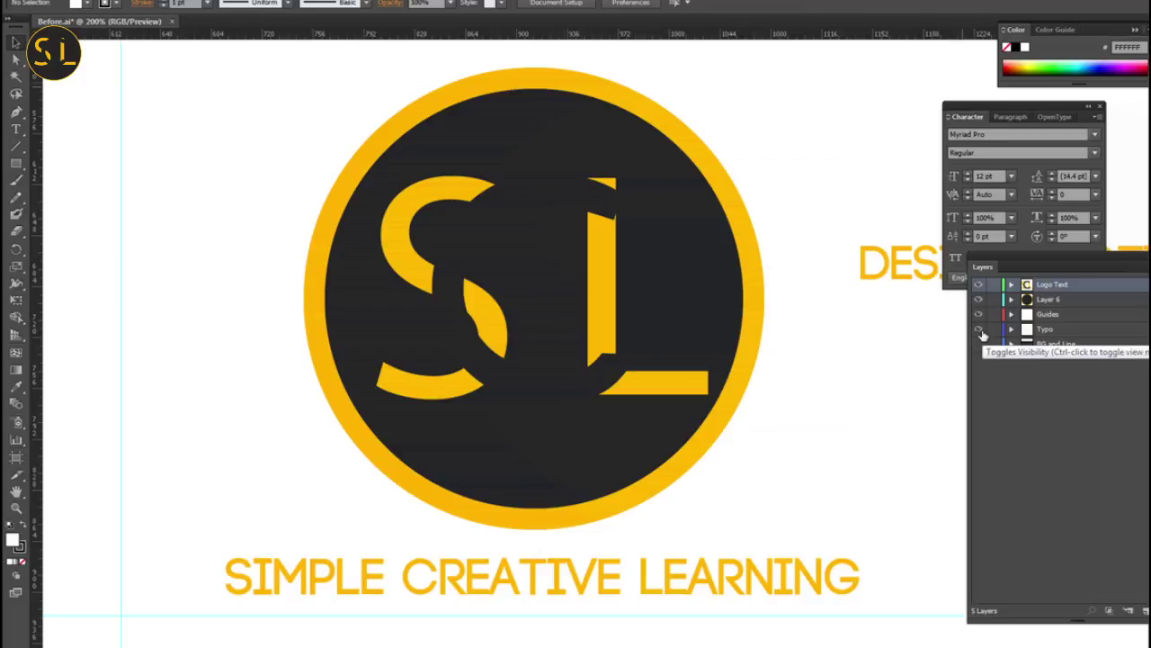
click(980, 329)
click(980, 314)
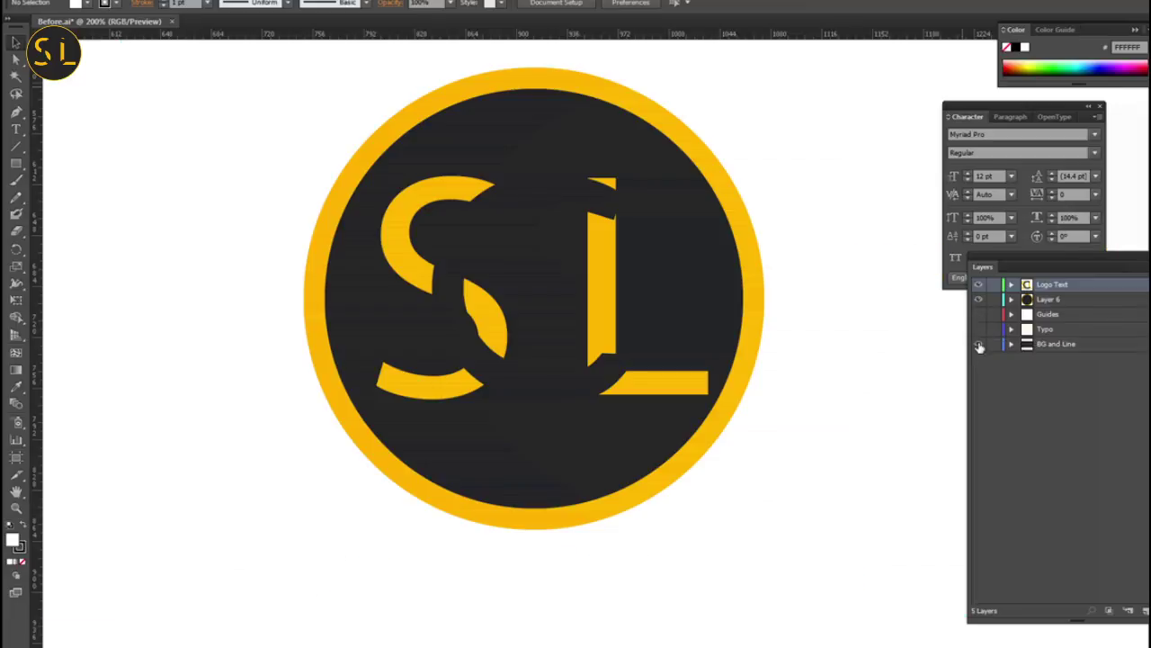
click(979, 345)
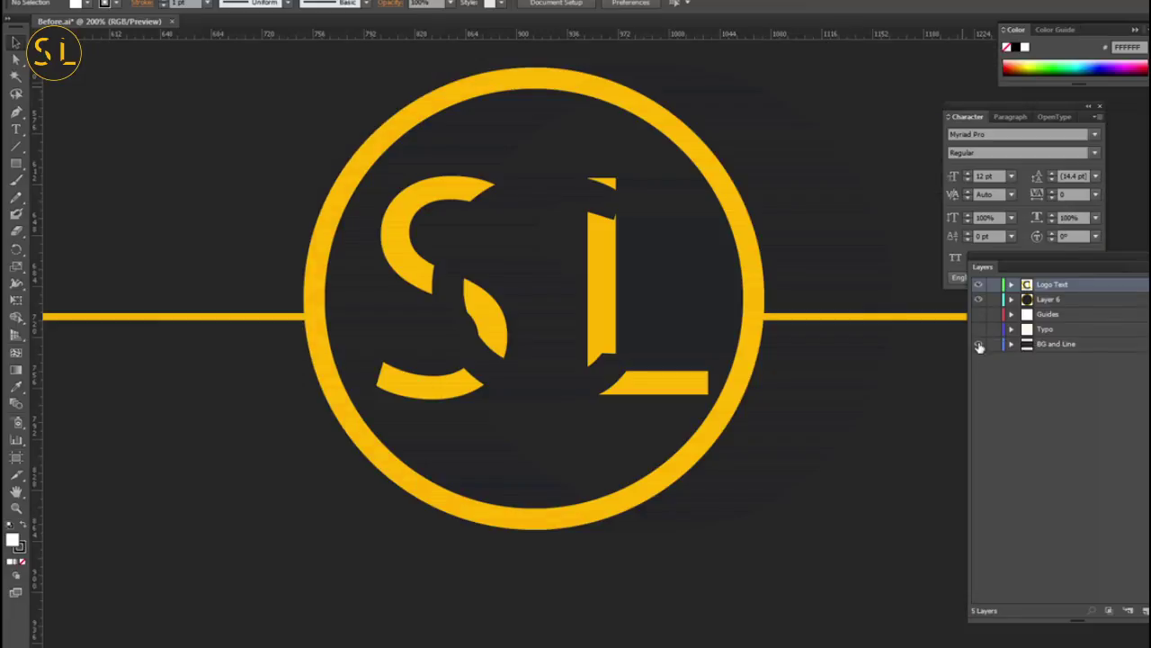
click(980, 345)
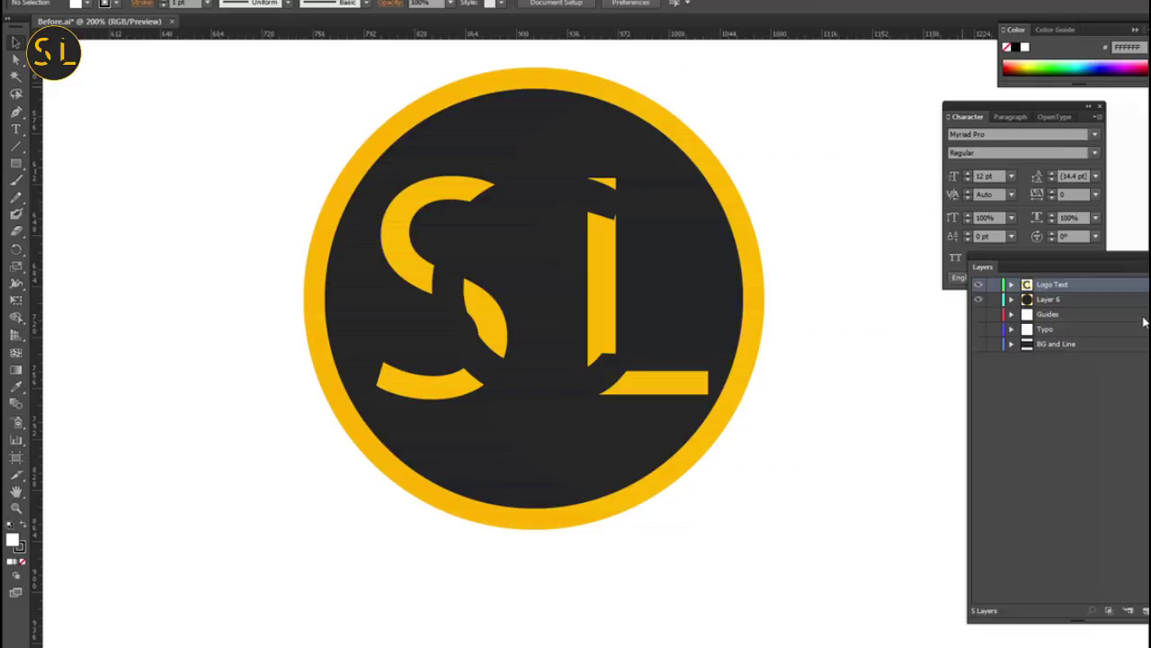
Delete the Guides, Typo and BG and Line layers, keeping only Logo Text and Layer 6
click(1075, 313)
shift+click(1072, 328)
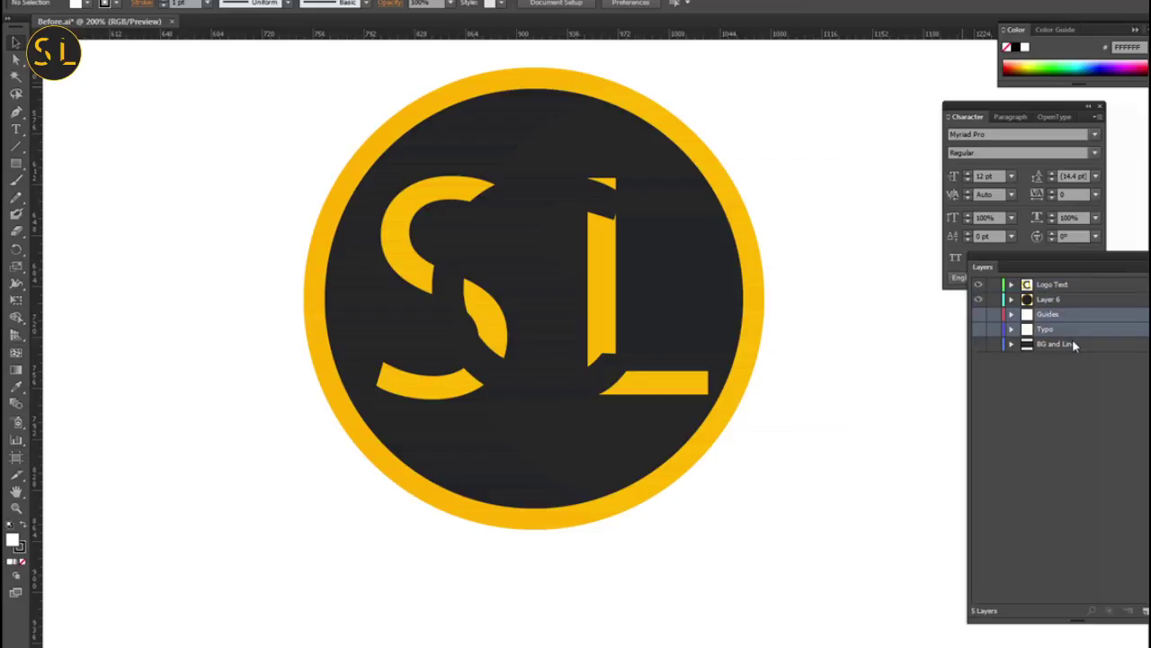
shift+click(1072, 342)
drag(1127, 348, 1150, 610)
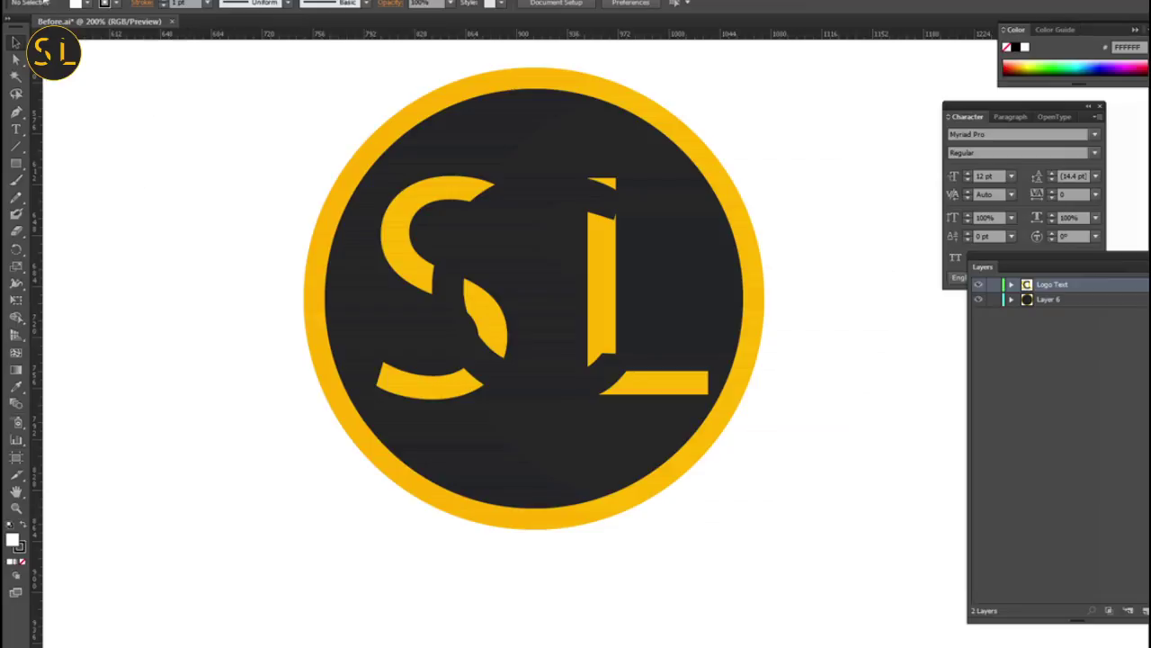
Save the document under the new file name For C4D_V002 as an Adobe Illustrator file in the 00.SOURCE folder
click(45, 2)
click(90, 111)
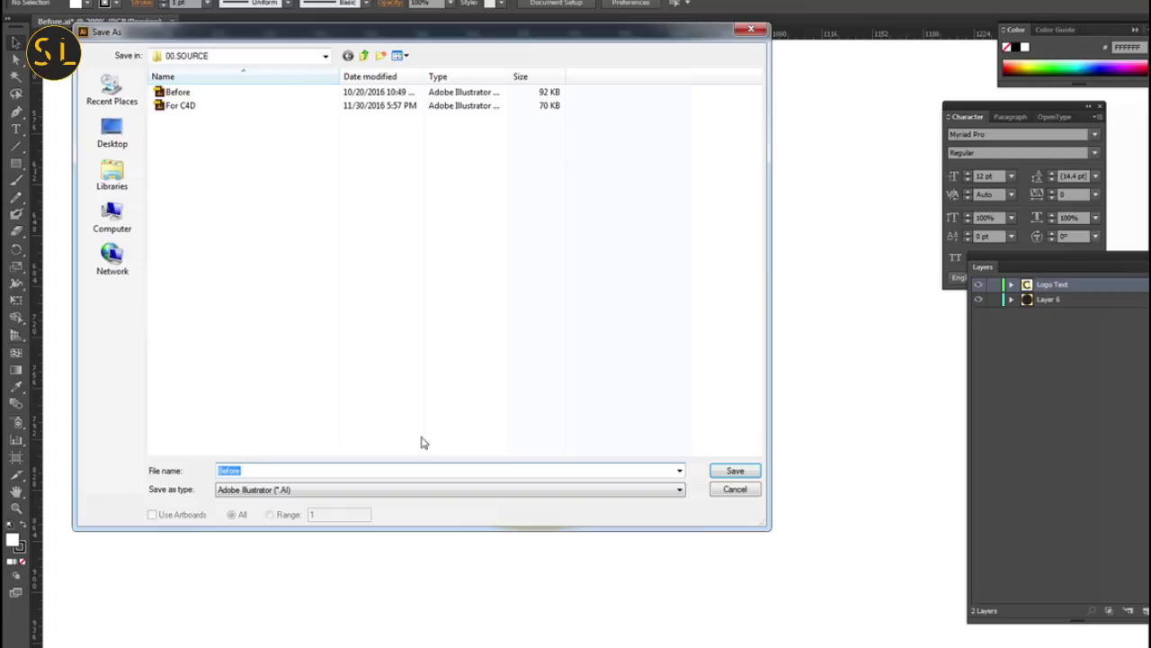
text(For C)
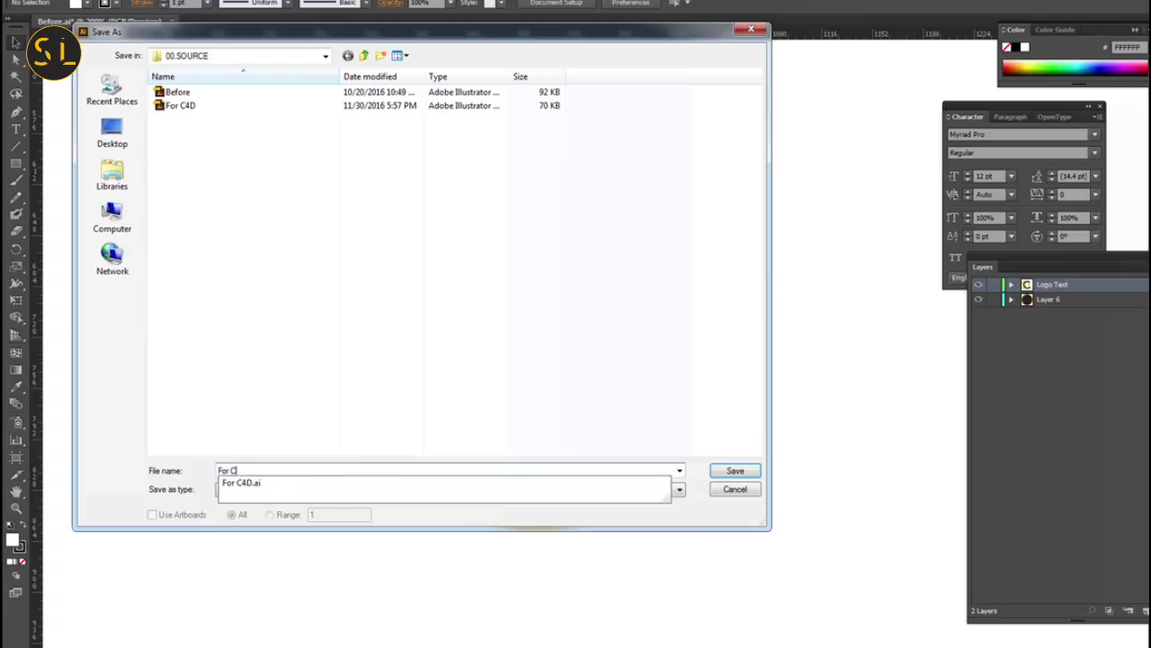
text(4D_La)
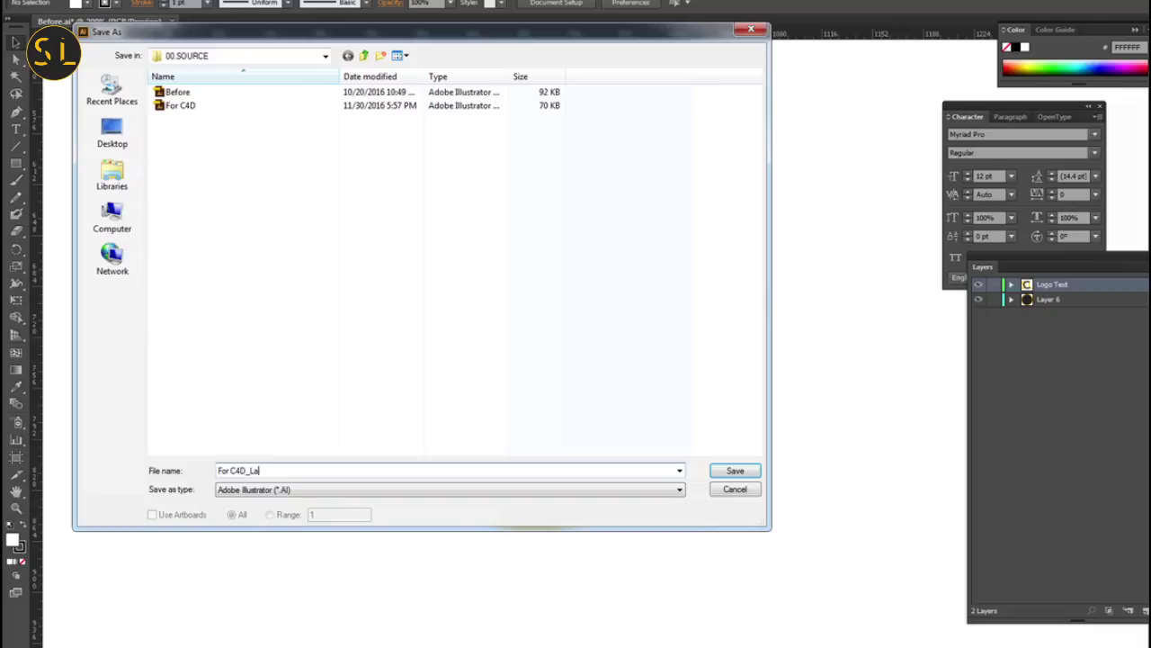
text(yer)
key(BackSpace)
key(BackSpace)
key(BackSpace)
key(BackSpace)
key(BackSpace)
text(V002)
click(727, 469)
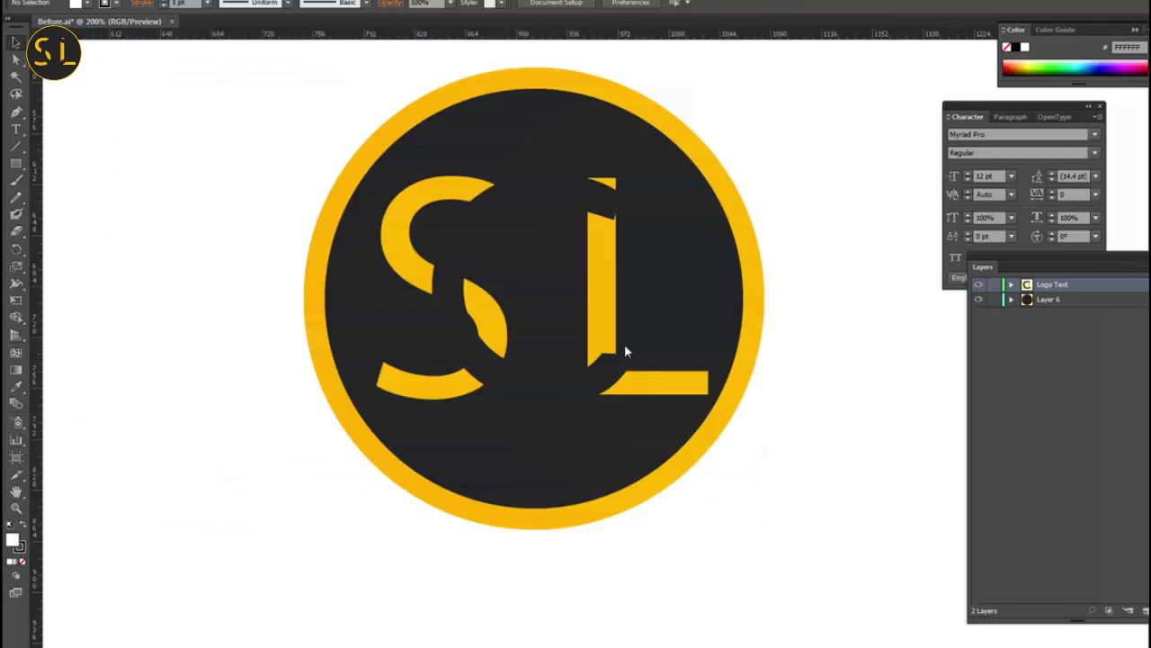
Set the save version to the legacy Illustrator 8 format and complete the save
drag(462, 70, 497, 77)
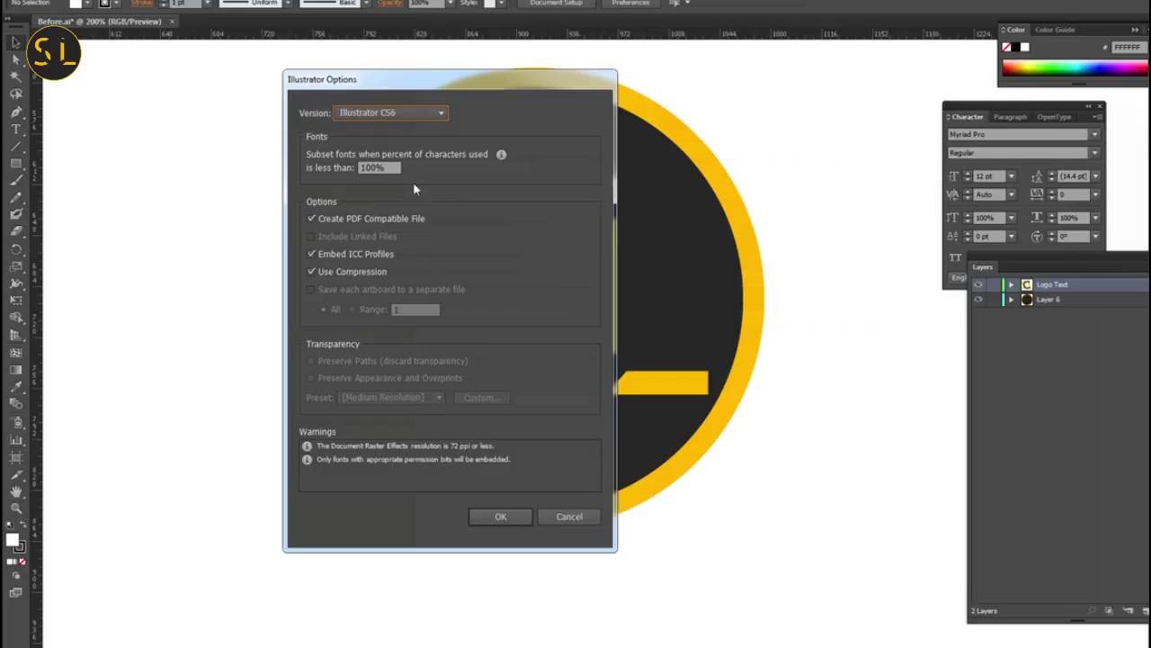
click(403, 113)
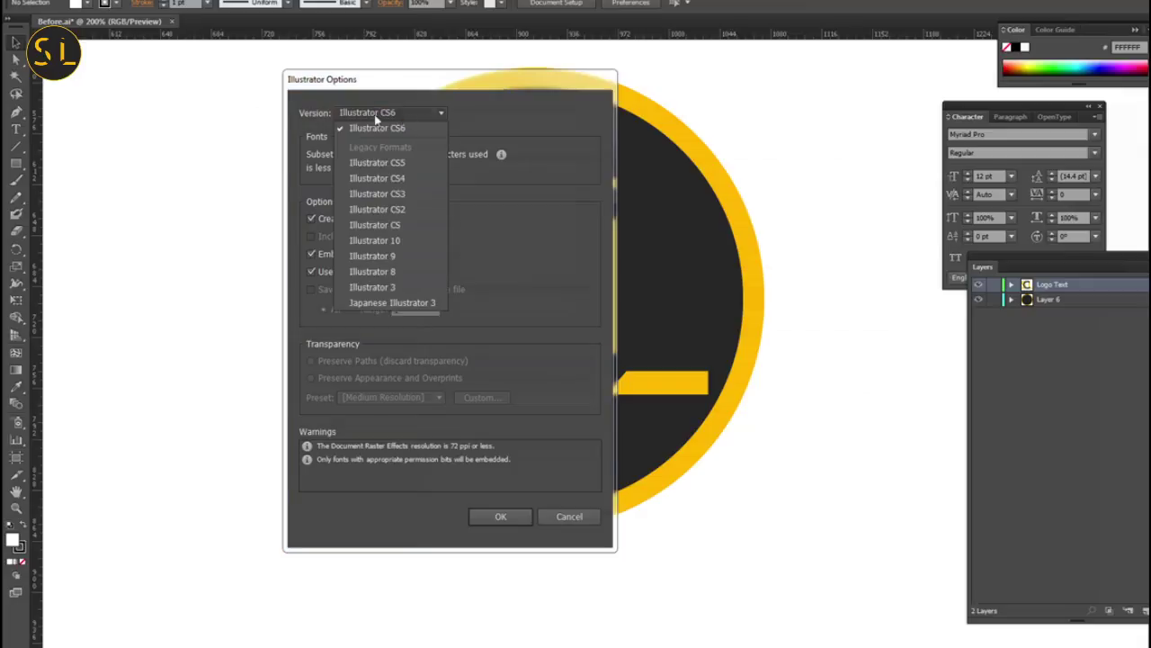
click(389, 271)
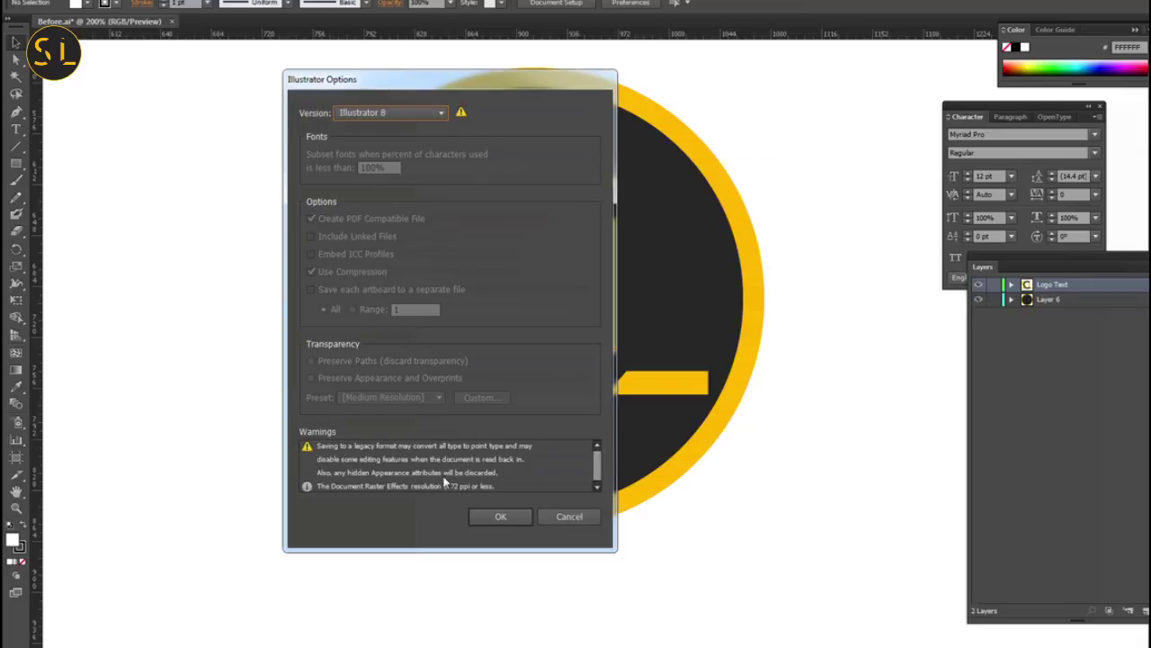
click(501, 515)
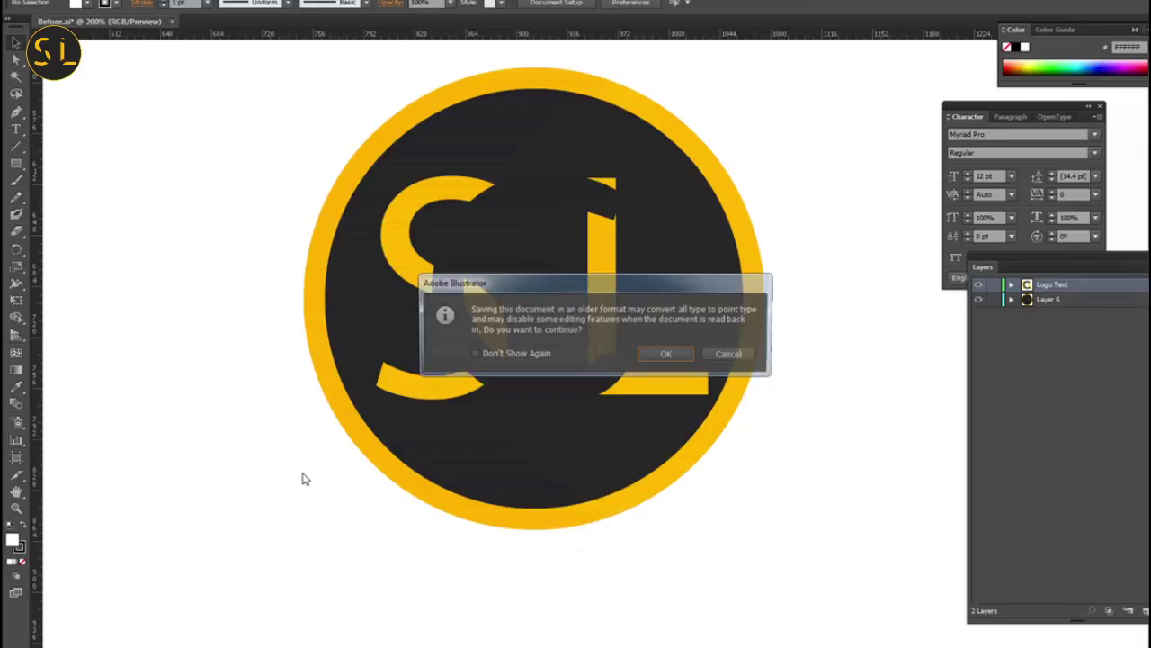
click(675, 355)
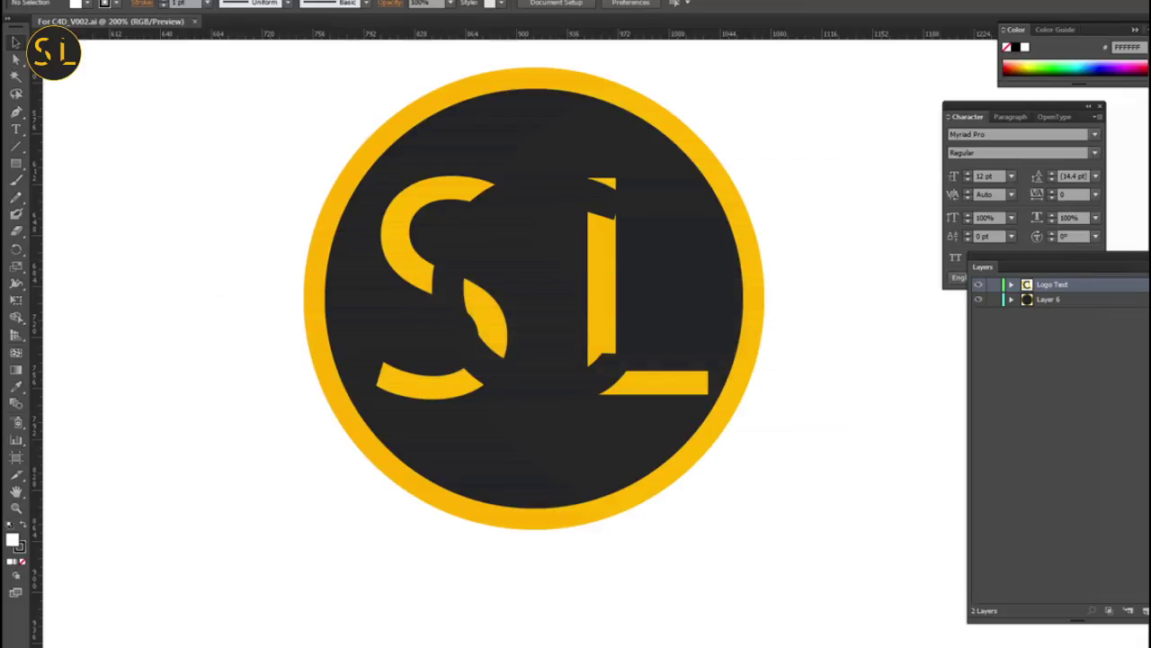
Switch to Cinema 4D and create a new empty project
key(shift+Tab)
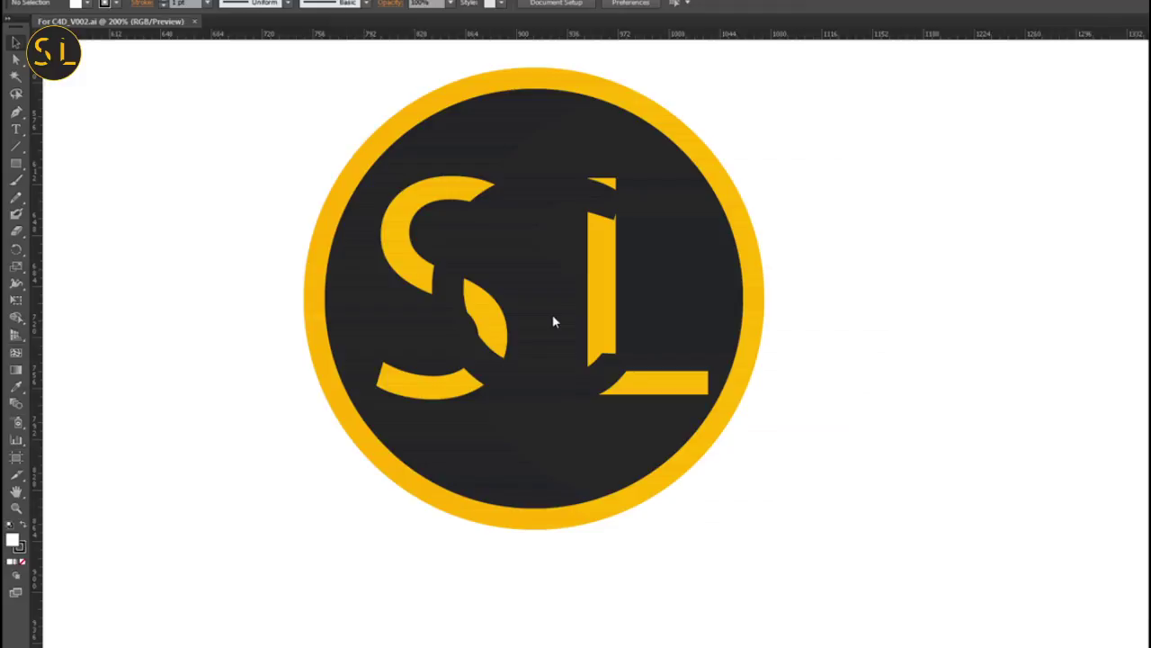
key(alt+Tab)
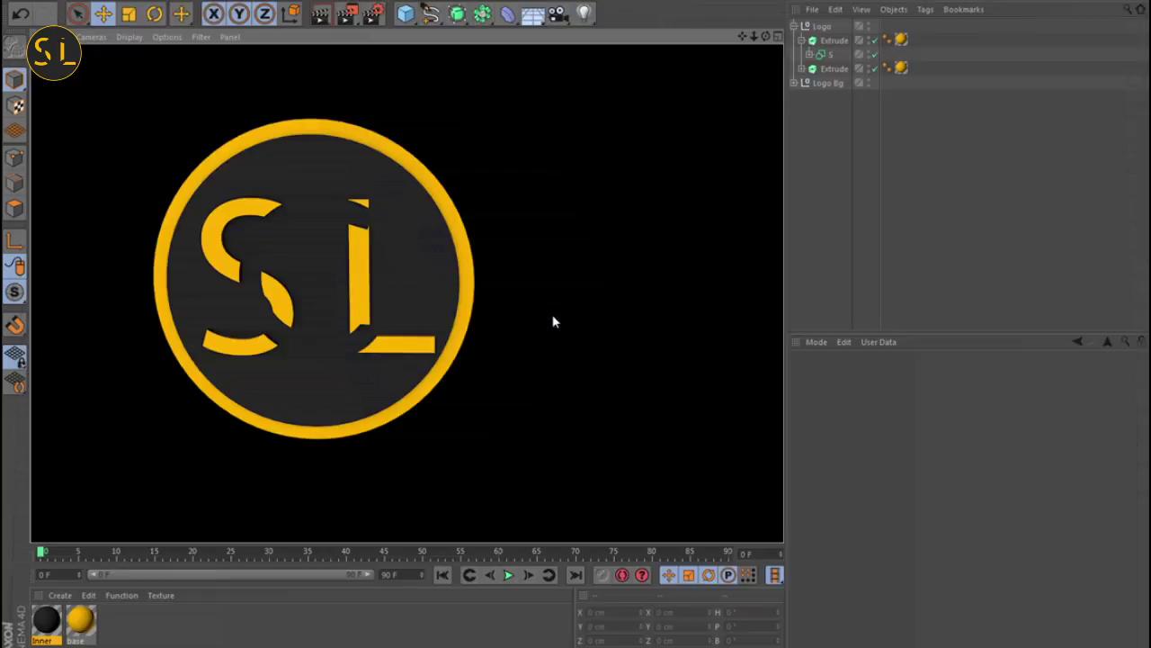
click(13, 1)
click(31, 12)
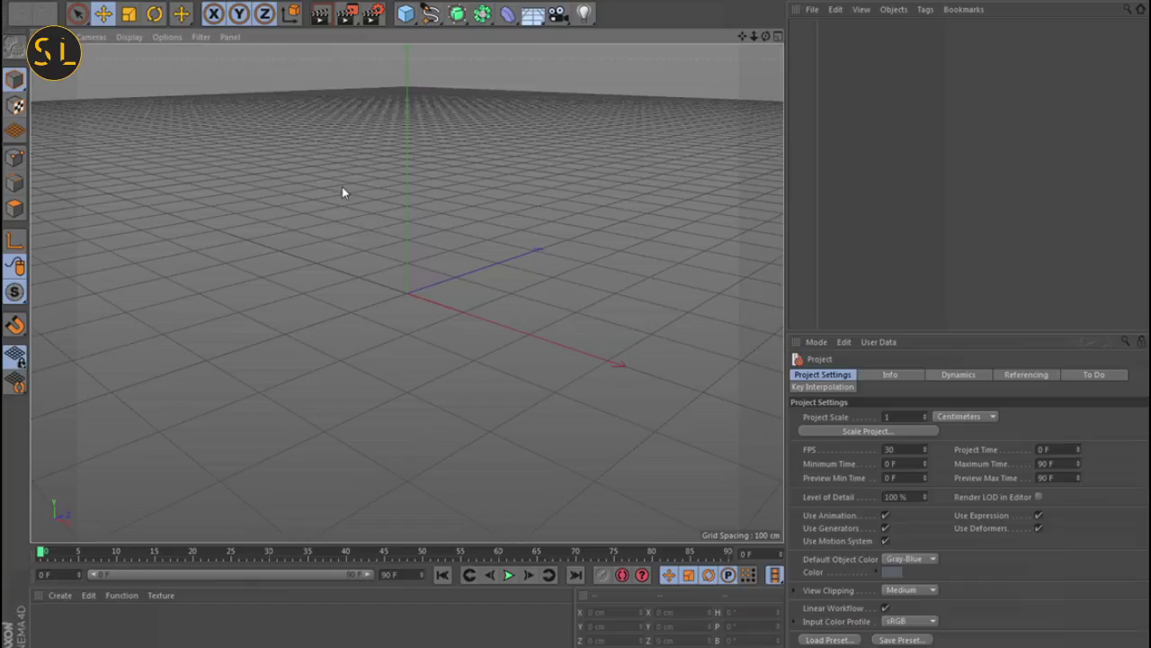
Merge the For C4D_V002 Illustrator file into the project with Connect Splines turned off
click(18, 3)
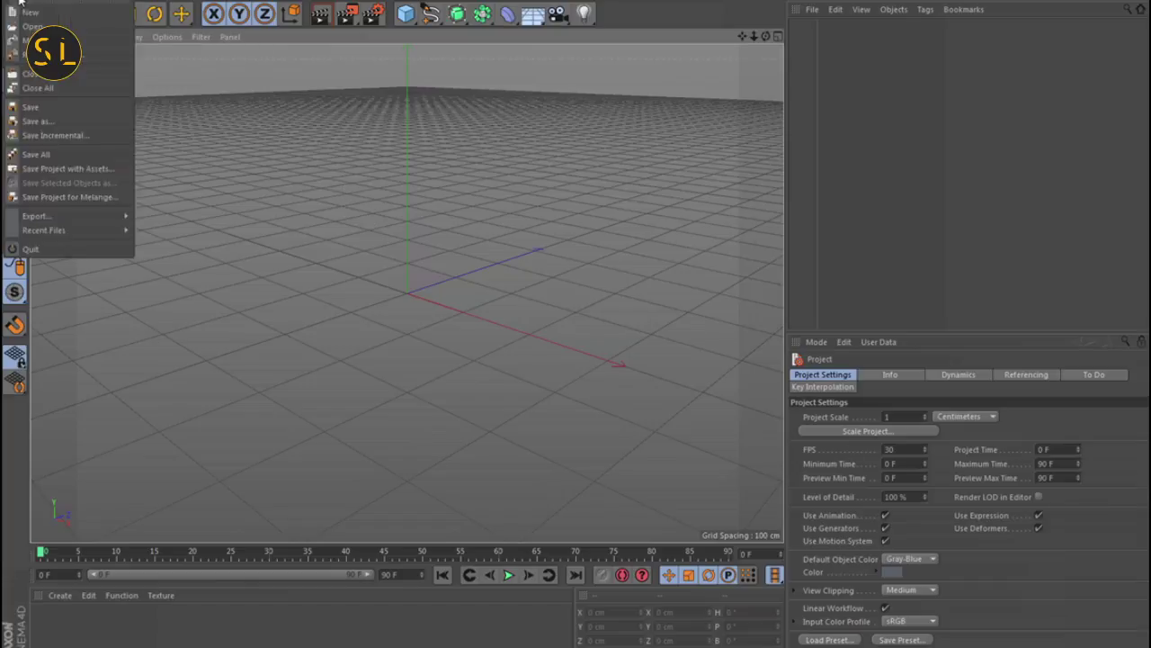
click(40, 41)
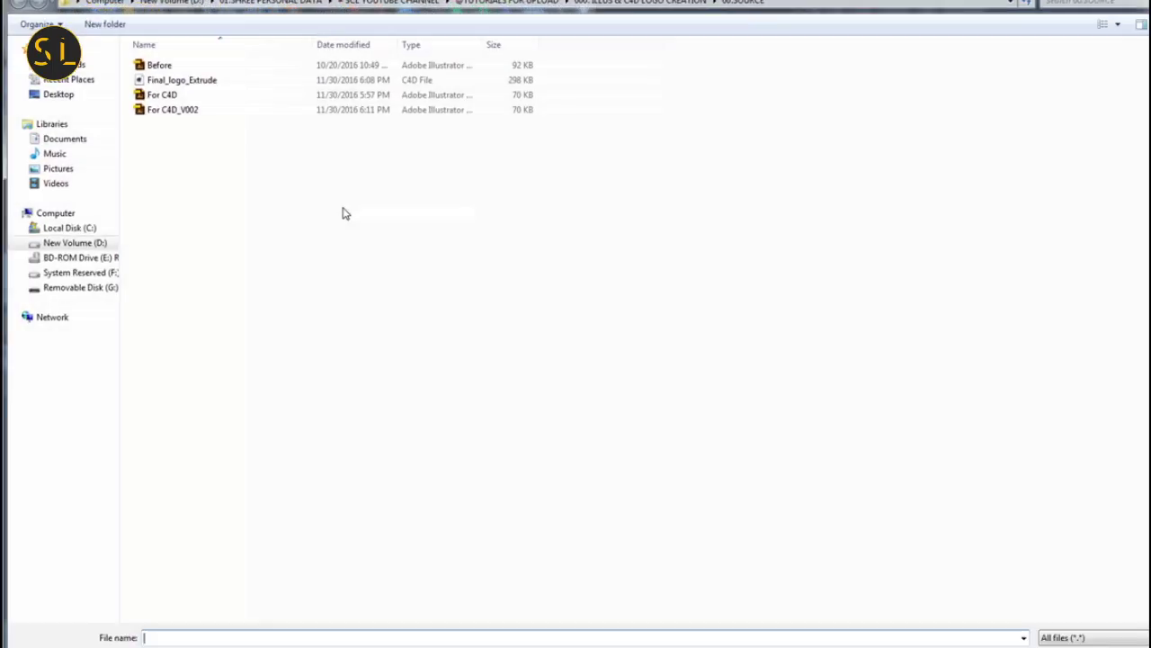
click(159, 114)
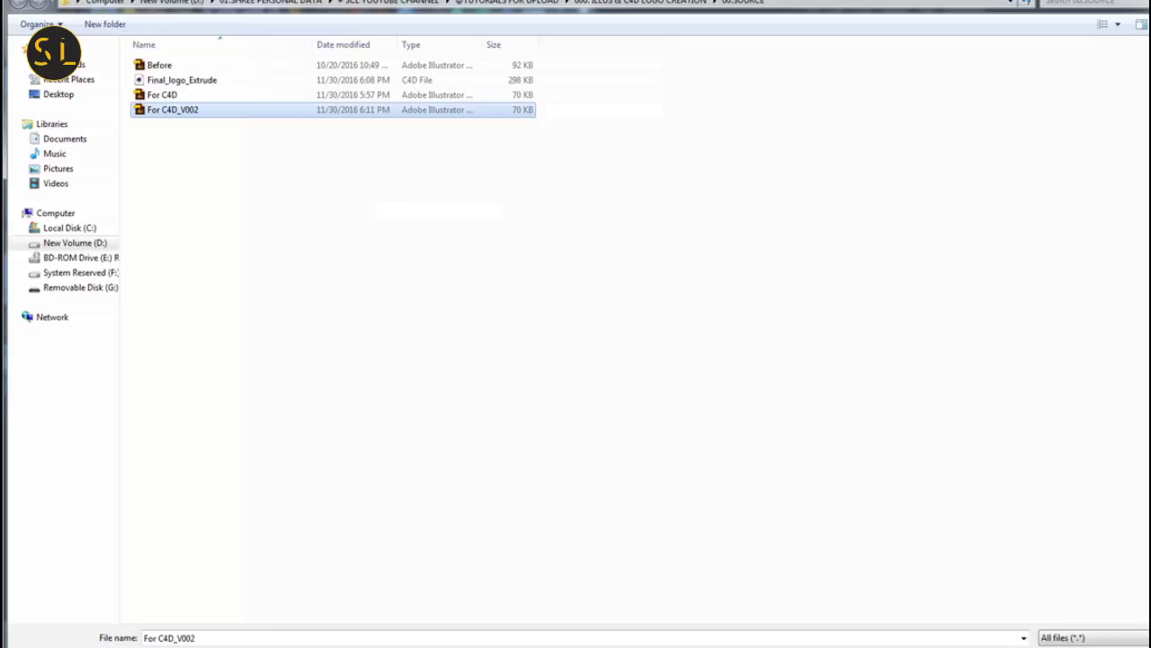
key(Return)
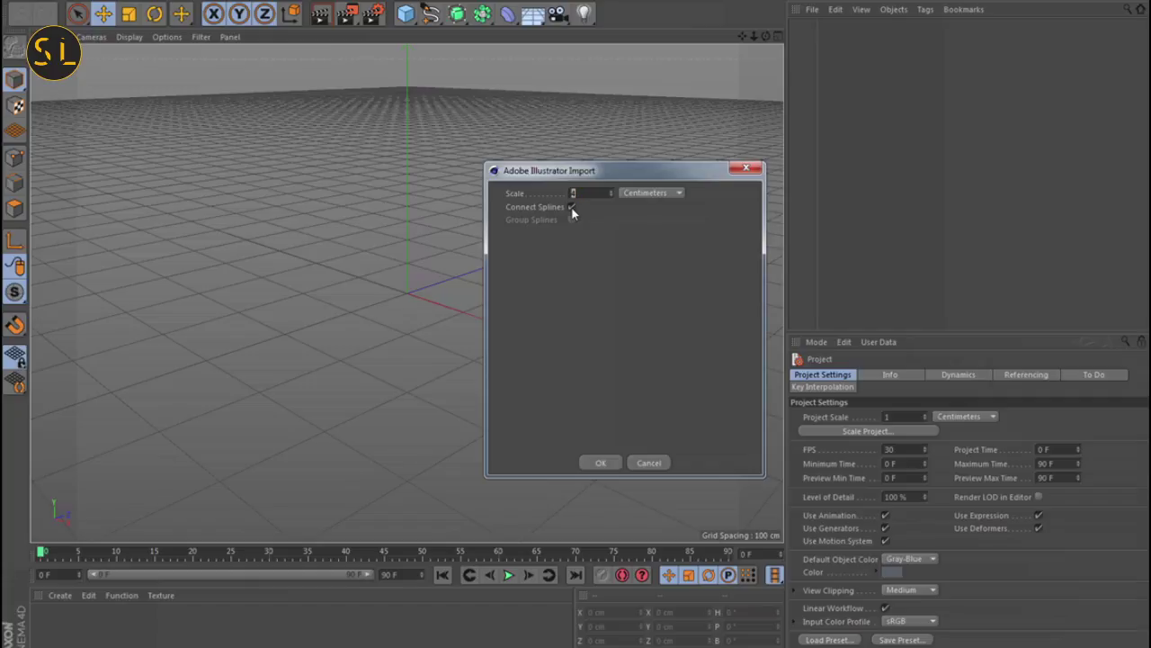
click(572, 206)
click(598, 463)
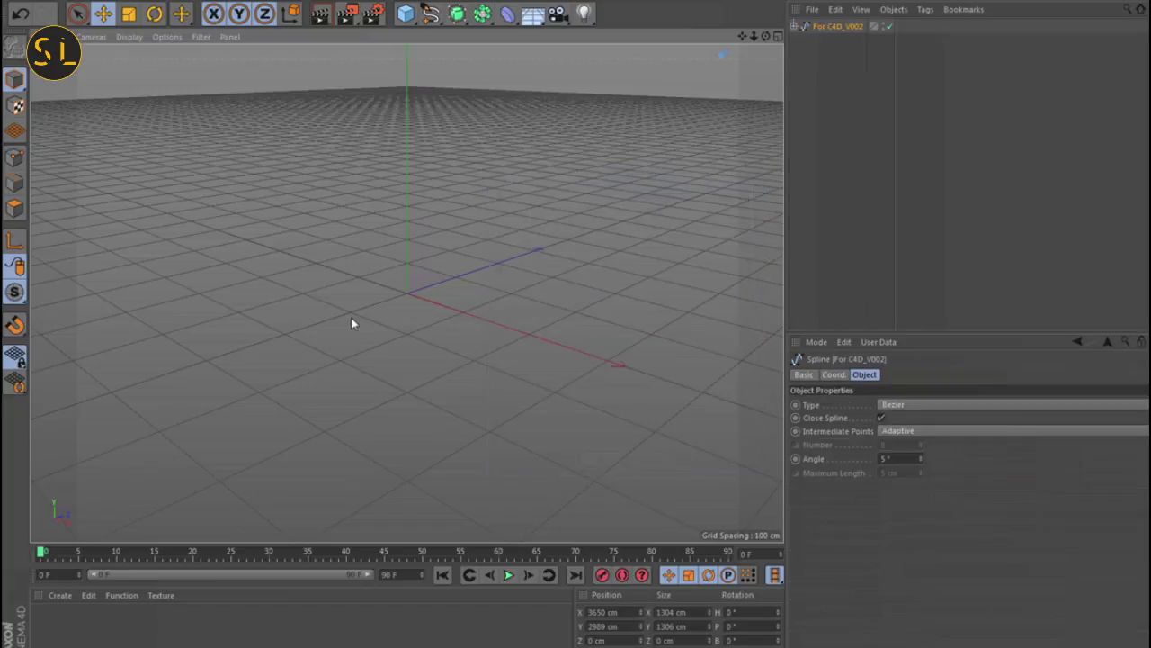
Expand the imported For C4D_V002 spline hierarchy down to its nested paths and show all four views
click(797, 26)
click(806, 41)
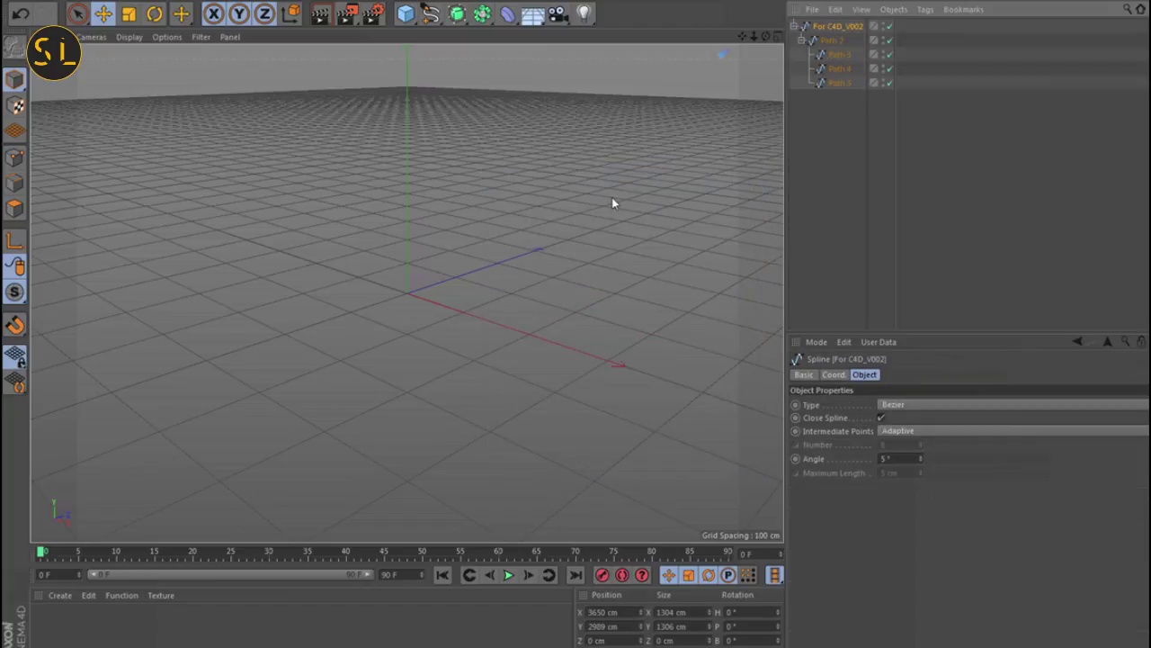
middle_click(455, 232)
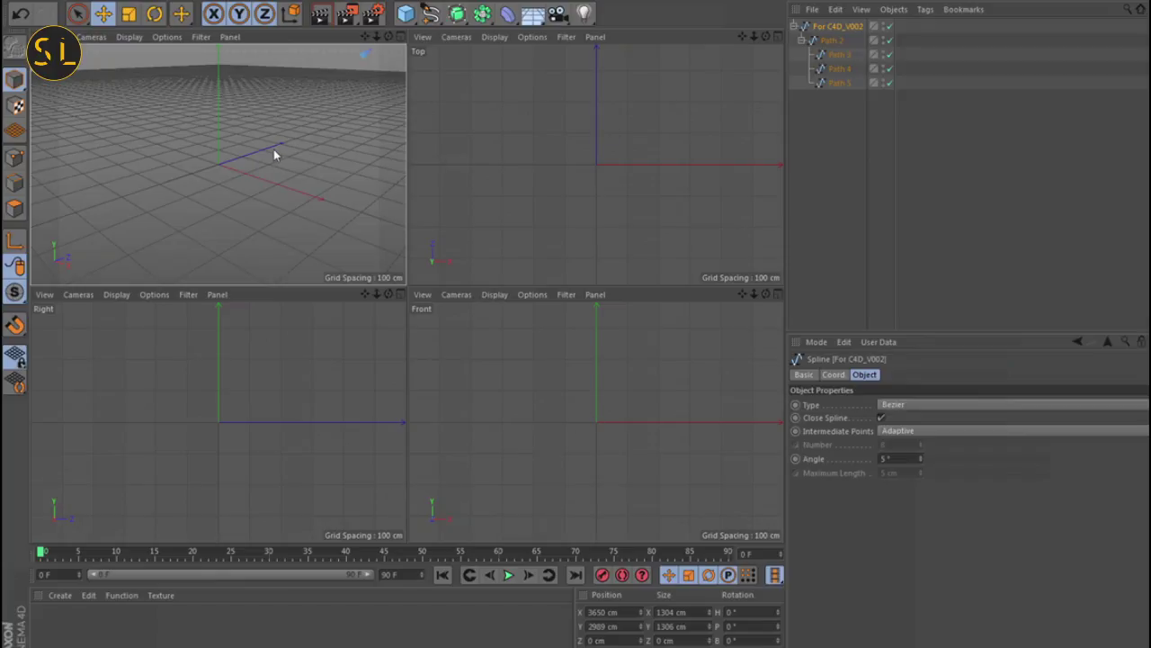
Frame the imported logo in the perspective view and check which shape each spline in the hierarchy represents
scroll(275, 146, down, 5)
scroll(296, 153, down, 4)
scroll(296, 156, down, 10)
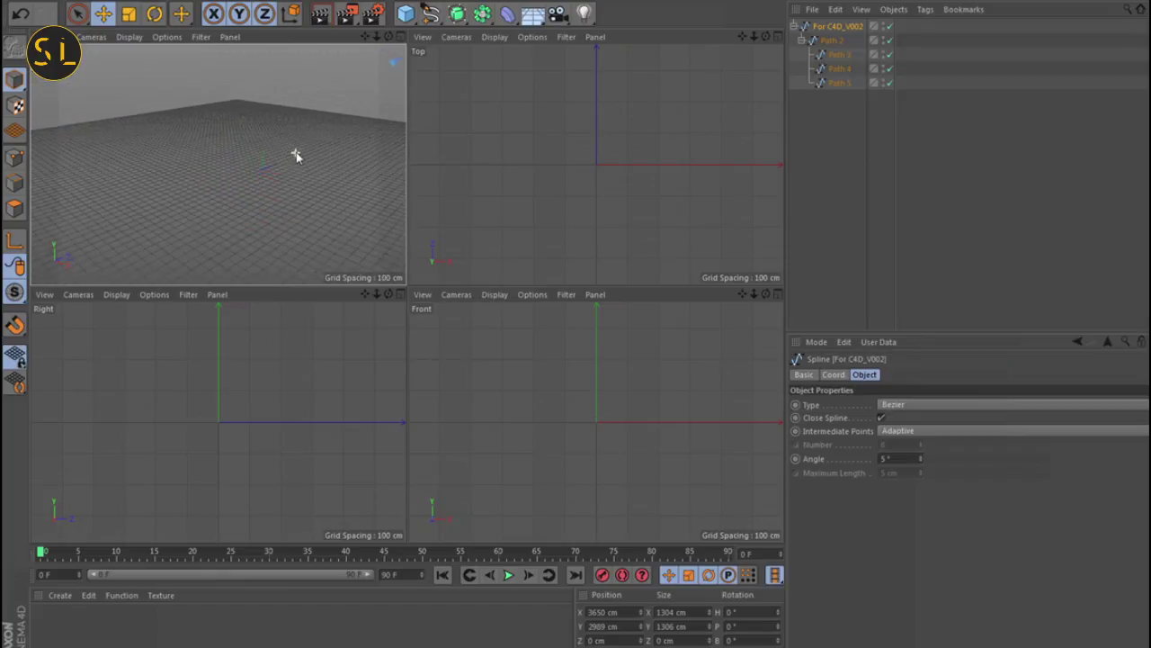
alt+drag(308, 175, 450, 182)
click(805, 177)
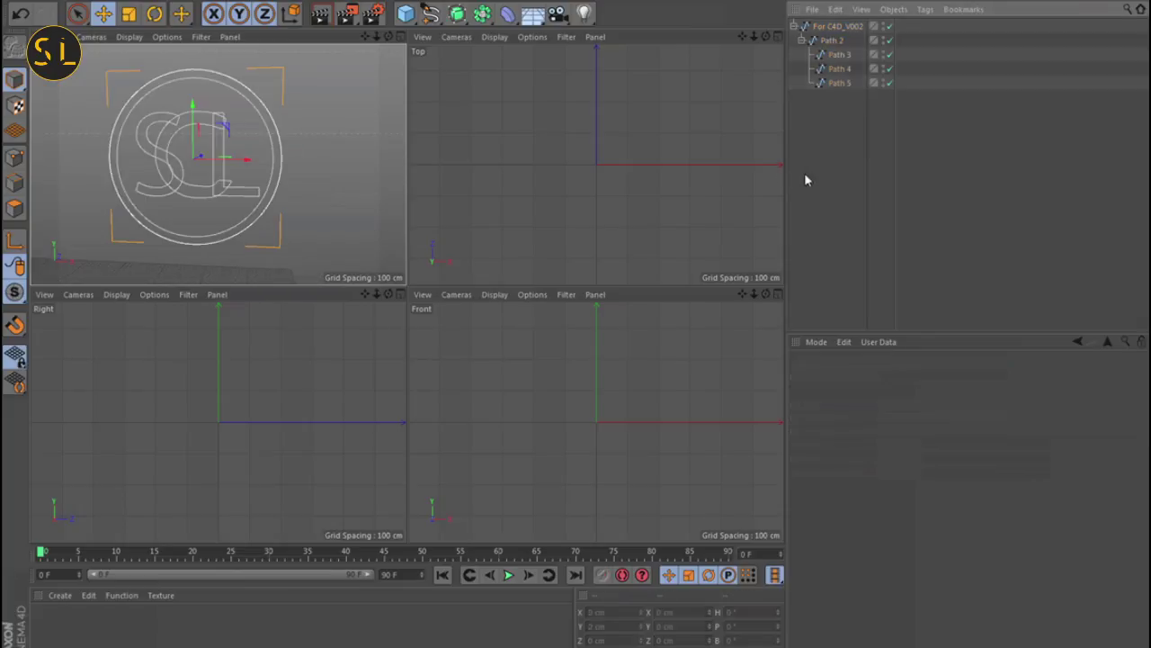
click(836, 28)
click(837, 43)
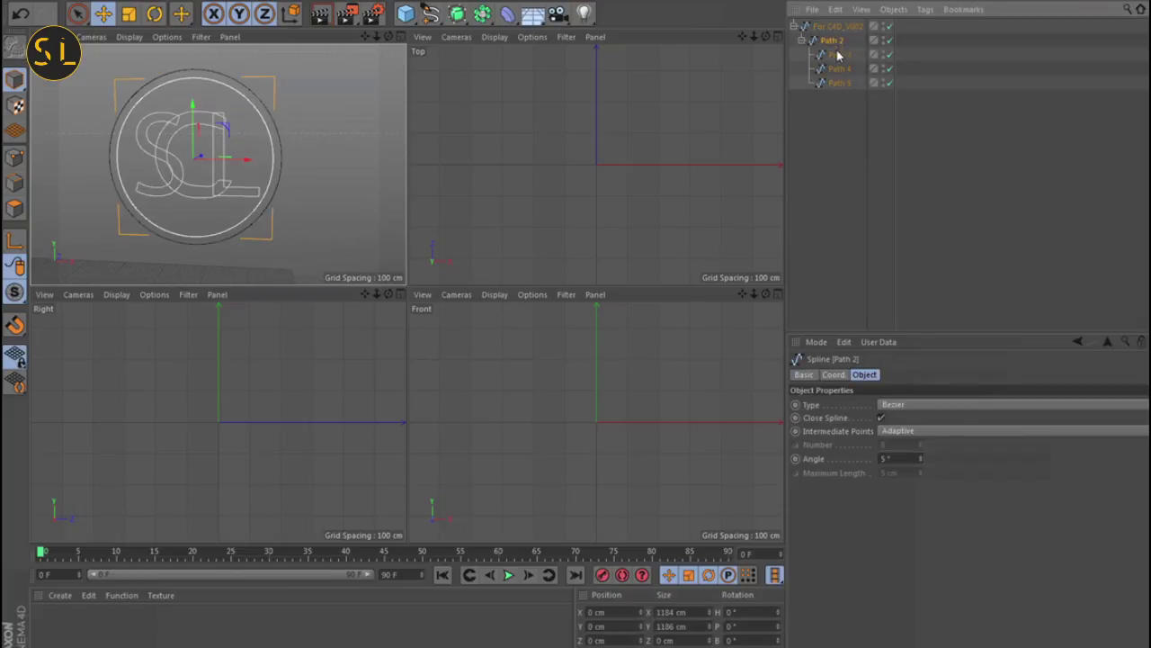
click(837, 55)
click(836, 69)
click(835, 84)
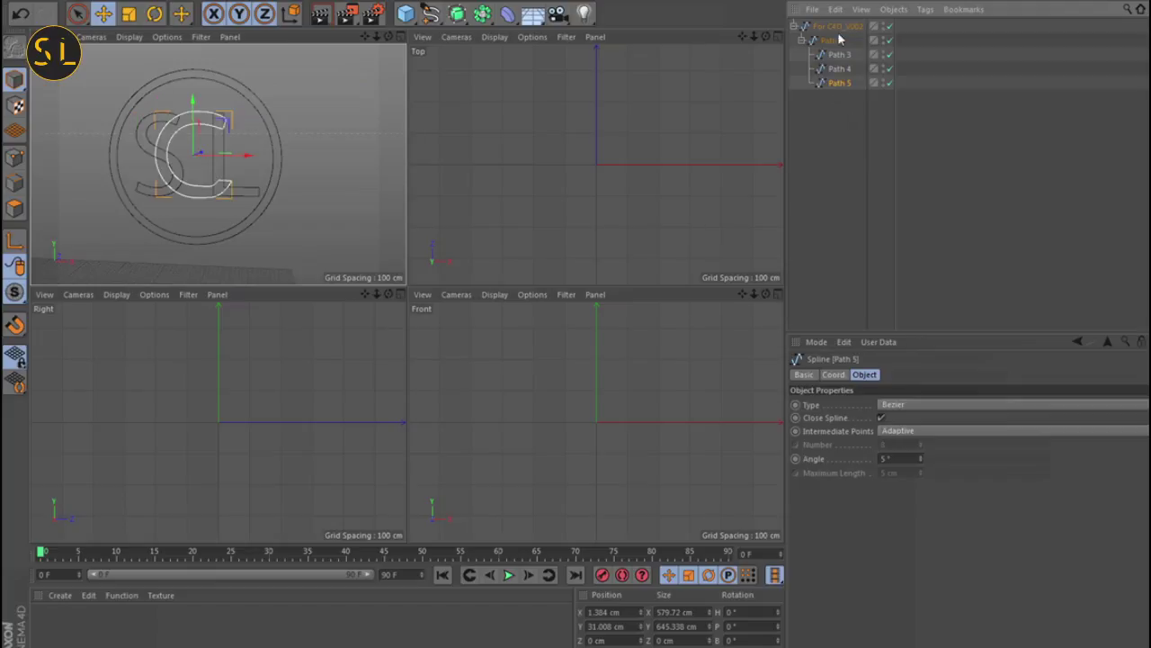
click(835, 126)
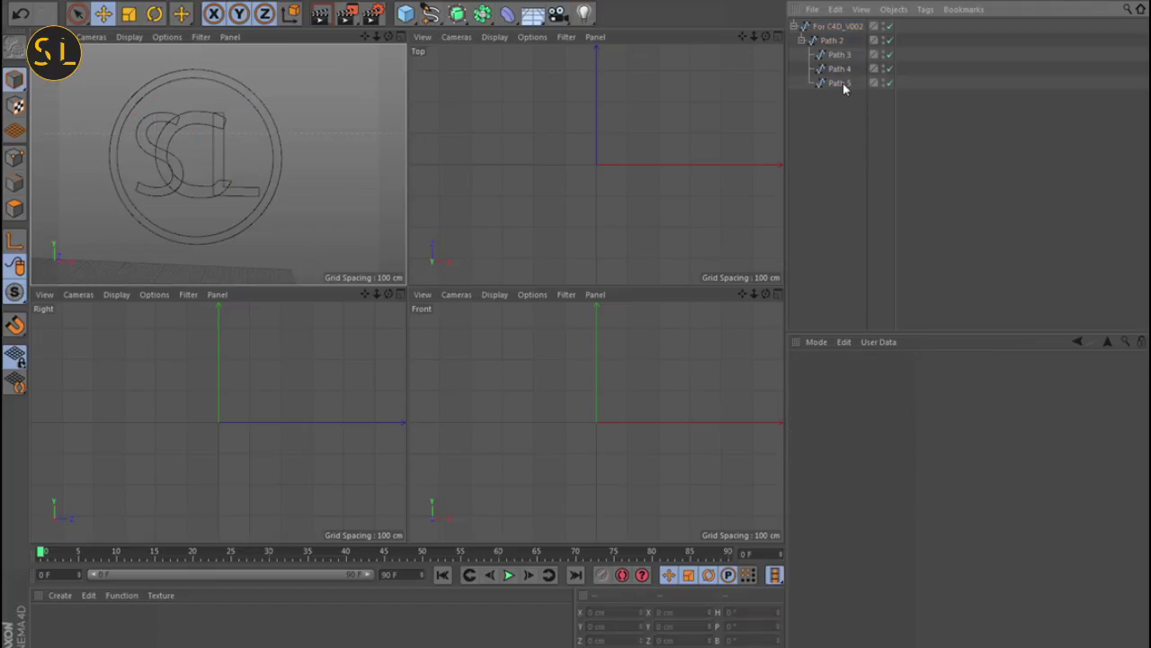
Rename the Path 5 spline as C
double_click(842, 83)
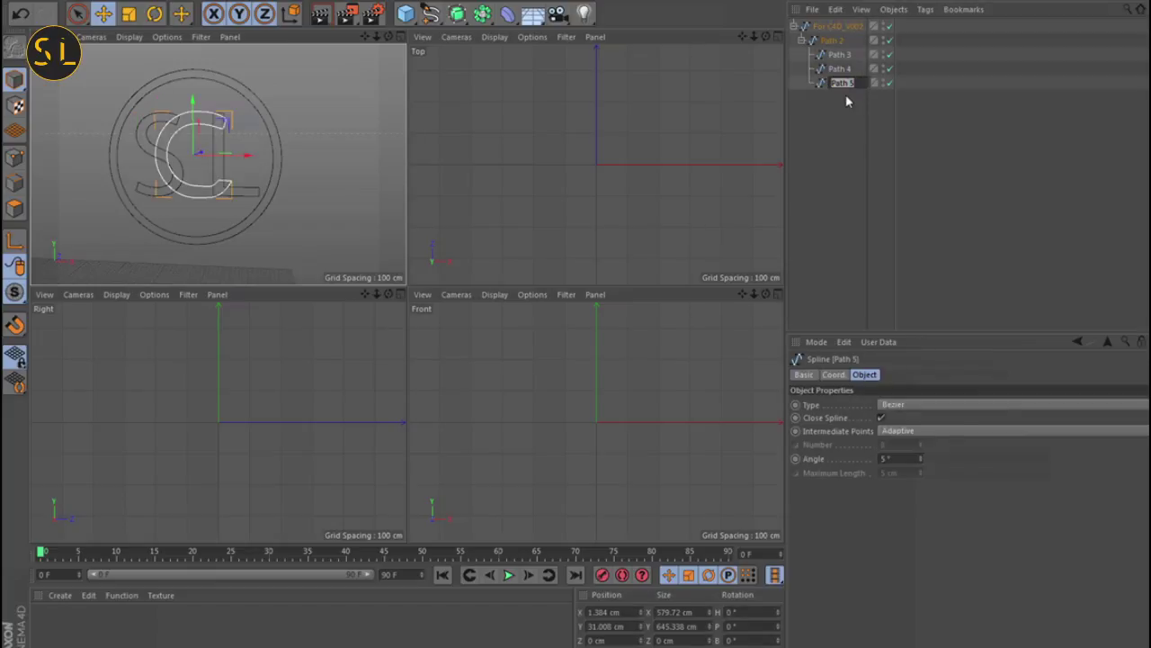
click(843, 144)
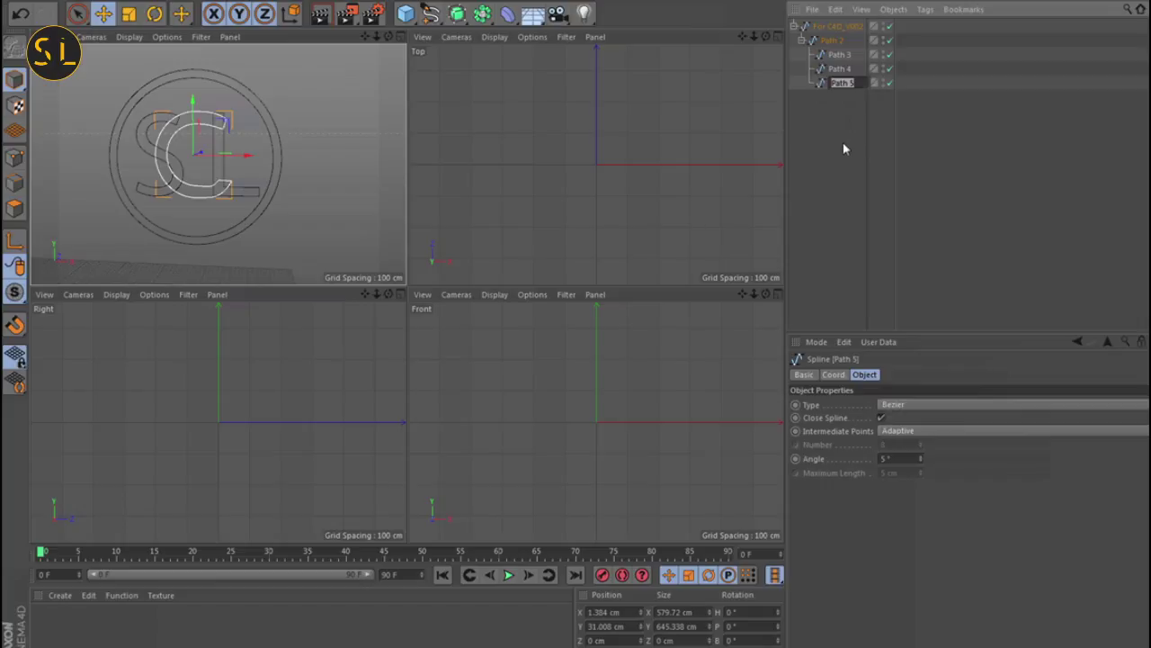
double_click(841, 84)
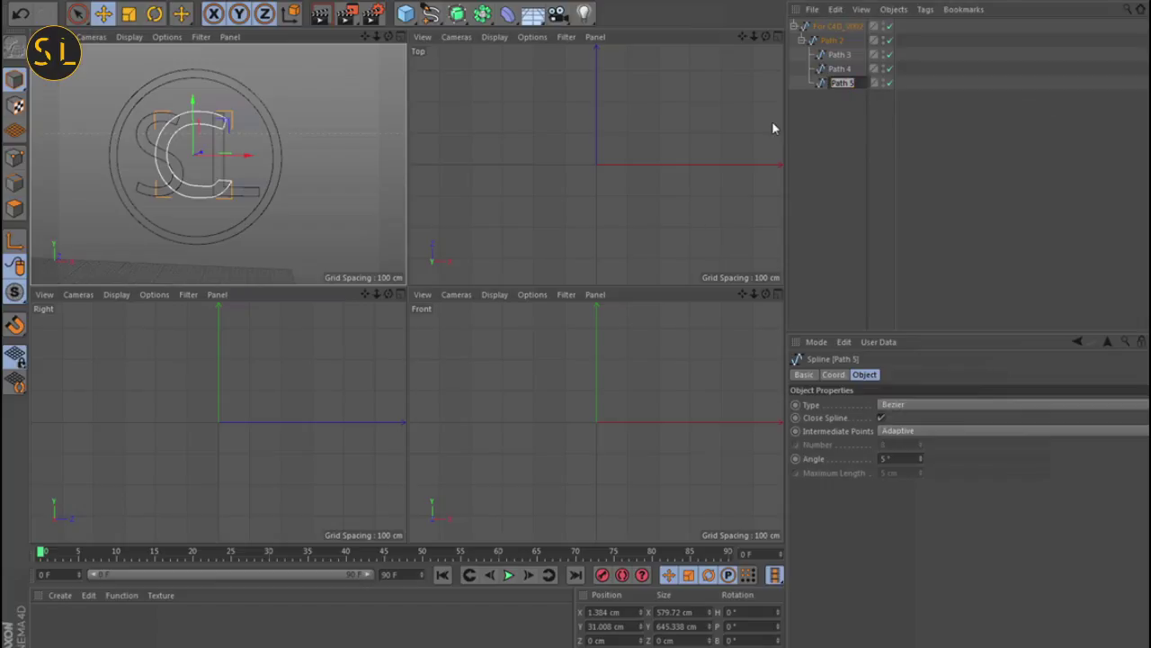
key(BackSpace)
key(BackSpace)
key(BackSpace)
key(BackSpace)
key(BackSpace)
key(BackSpace)
text(C)
key(Return)
Rename the Path 4 spline as S
double_click(840, 69)
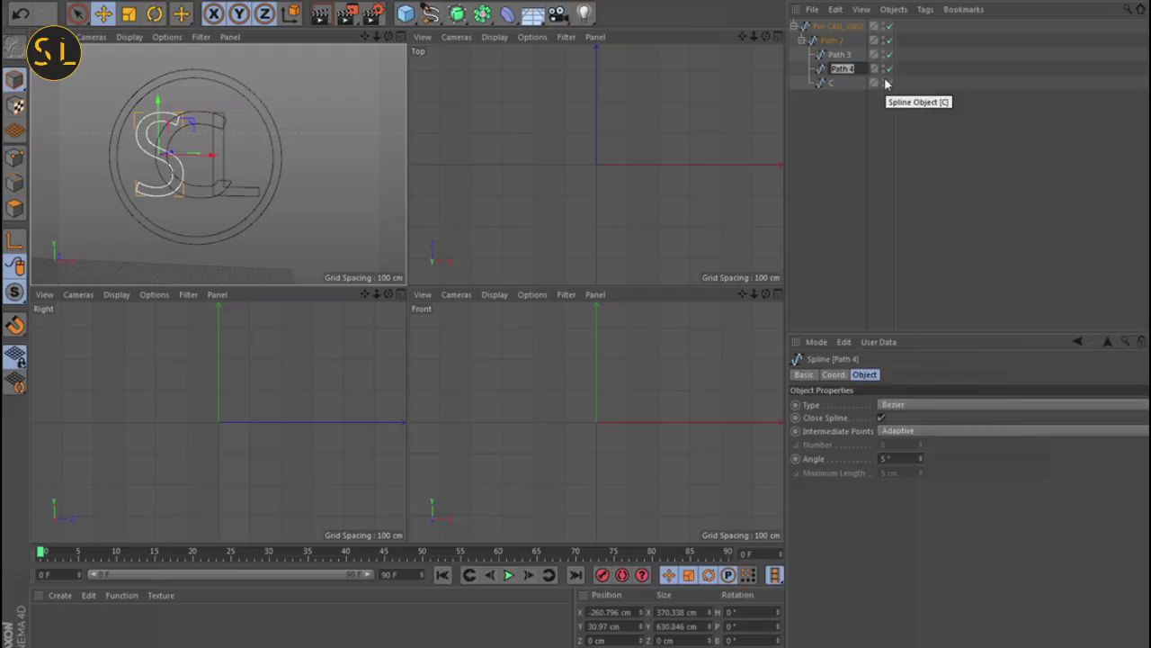
key(BackSpace)
key(BackSpace)
key(BackSpace)
key(BackSpace)
key(BackSpace)
key(BackSpace)
text(S)
key(Return)
Rename the Path 3 spline as L
double_click(842, 54)
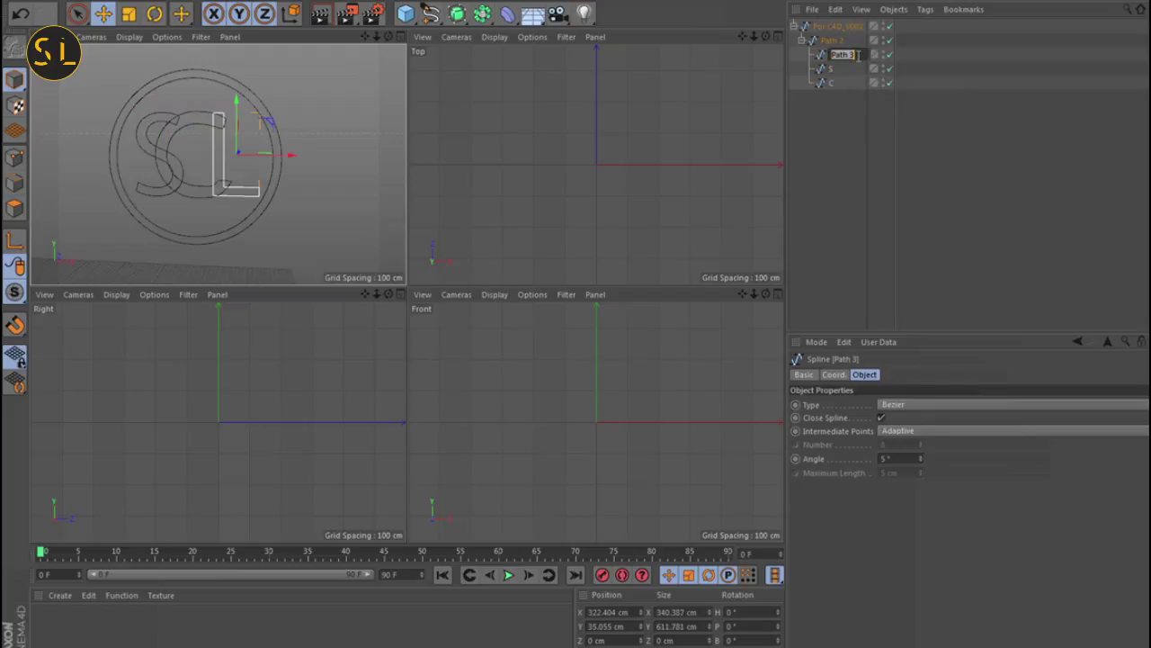
key(BackSpace)
text(L)
key(Return)
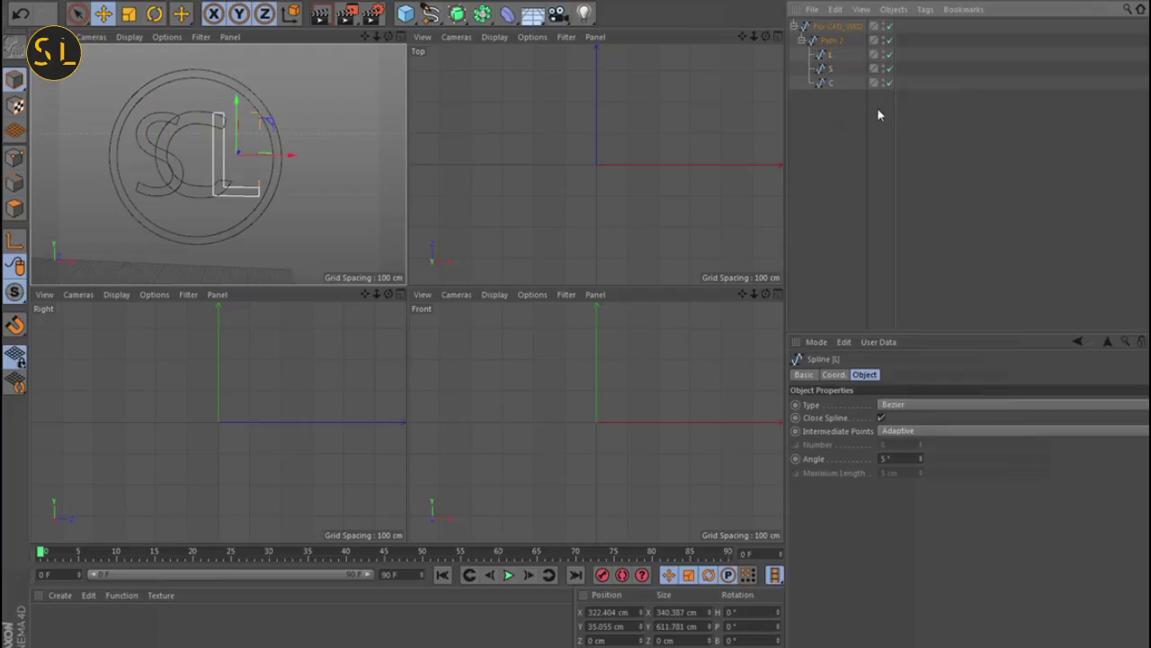
Move the L, S and C splines out of their parents to the top level of the object hierarchy, above For C4D_V002
click(833, 41)
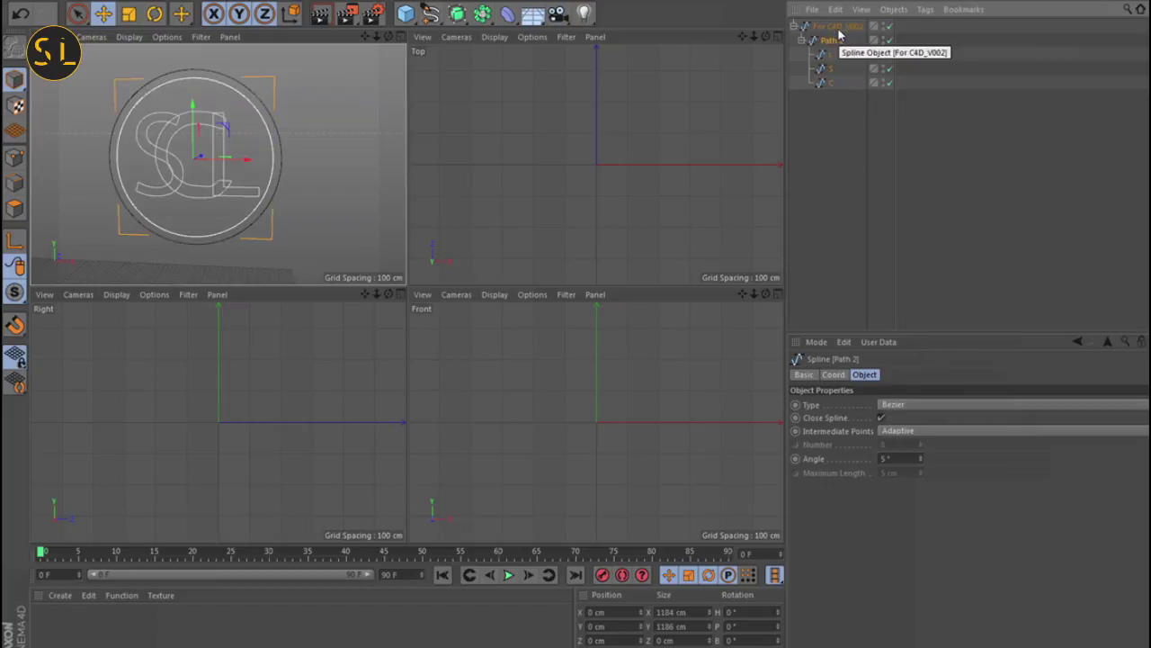
click(864, 118)
click(835, 43)
click(840, 29)
click(832, 55)
ctrl+click(832, 68)
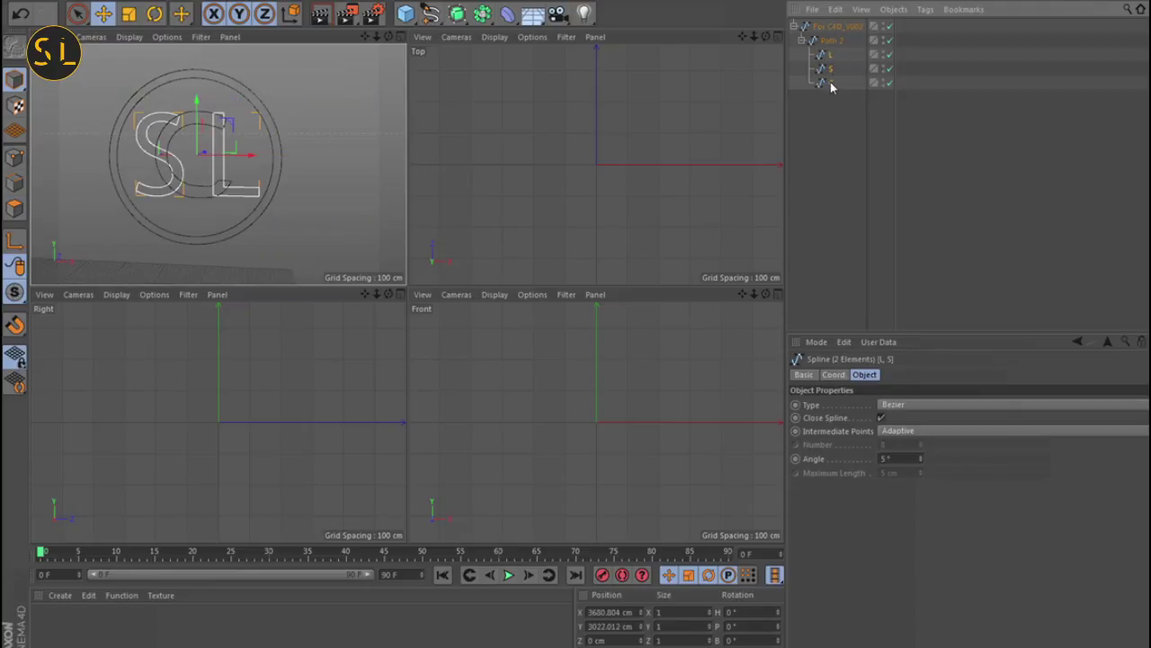
ctrl+click(831, 83)
drag(831, 83, 844, 34)
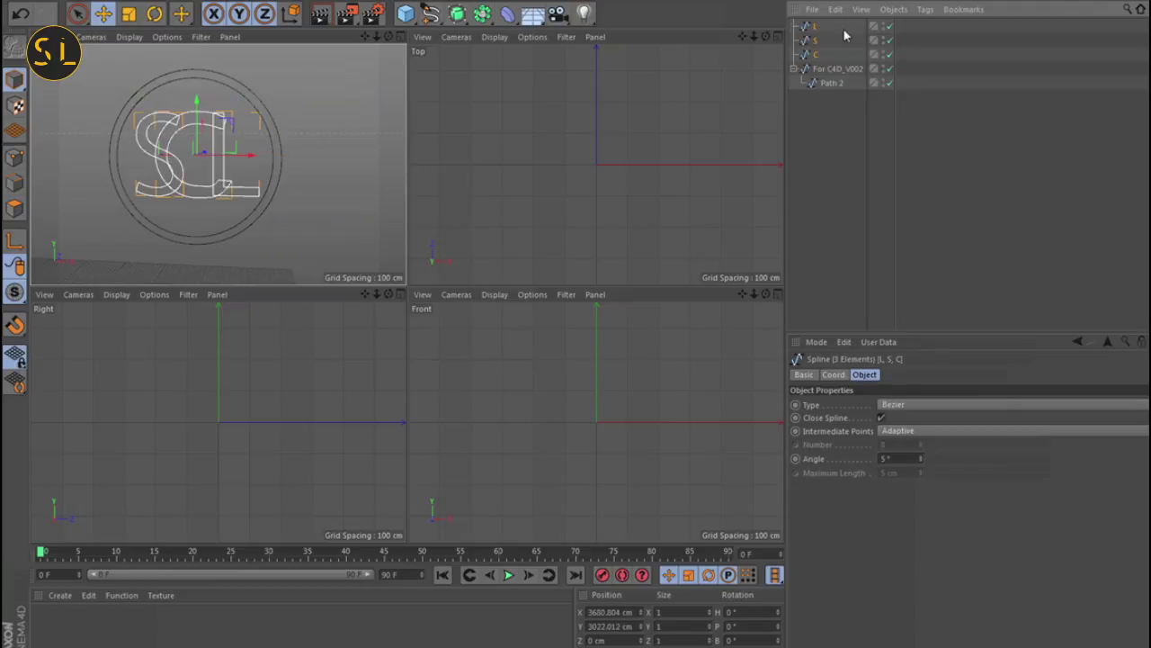
click(822, 121)
Move Path 2 out of For C4D_V002 to the top level and rename it Inner Circle
drag(834, 84, 821, 64)
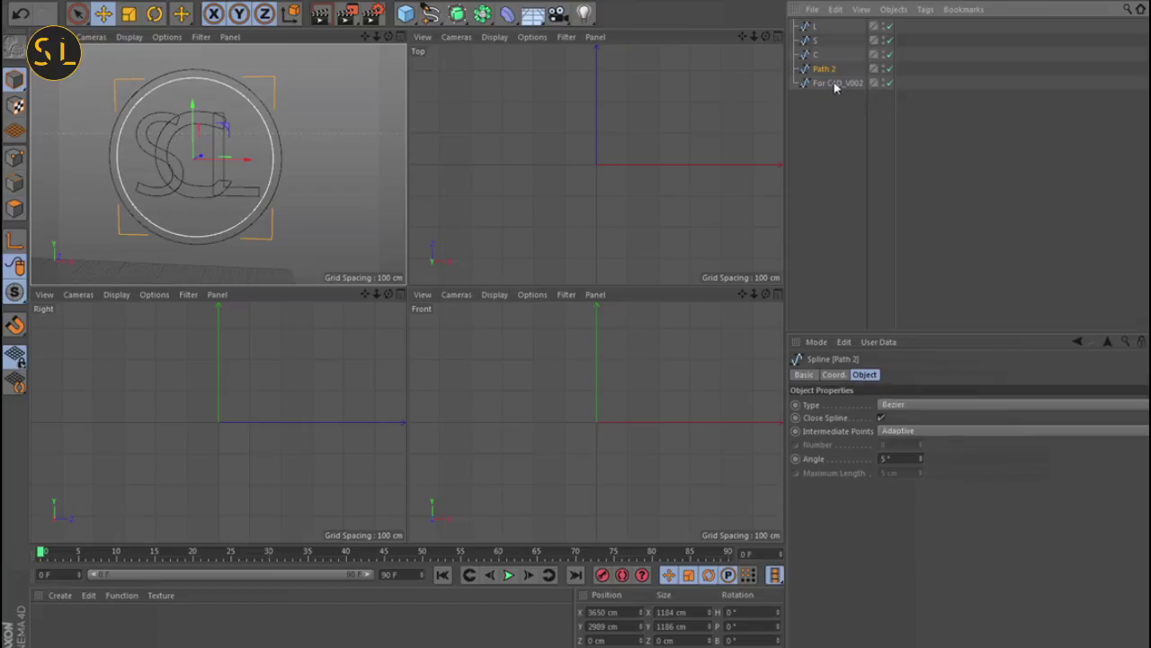
double_click(825, 69)
text(U)
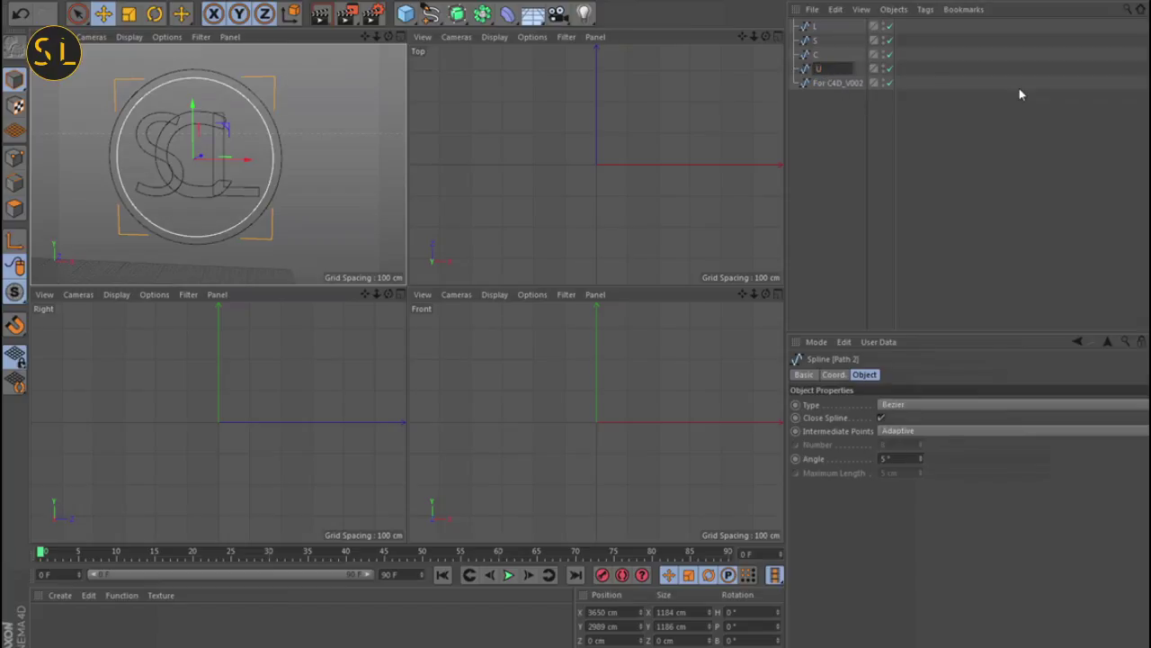
text(nner Circle)
Rename the For C4D_V002 spline as Outer circle
click(829, 84)
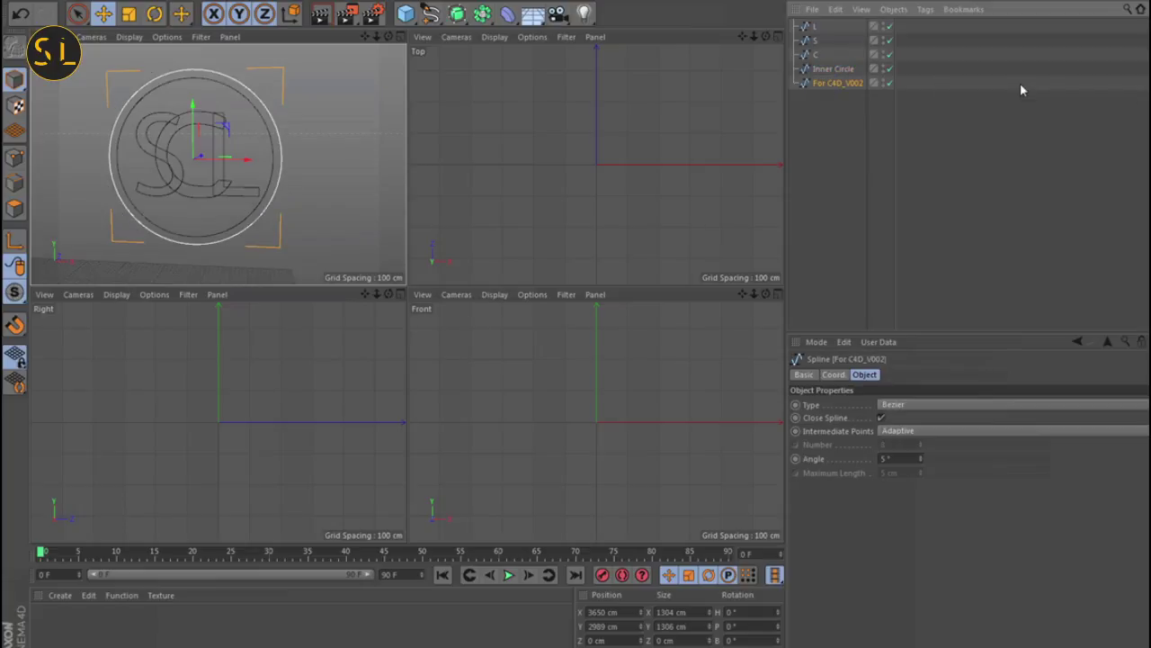
double_click(850, 83)
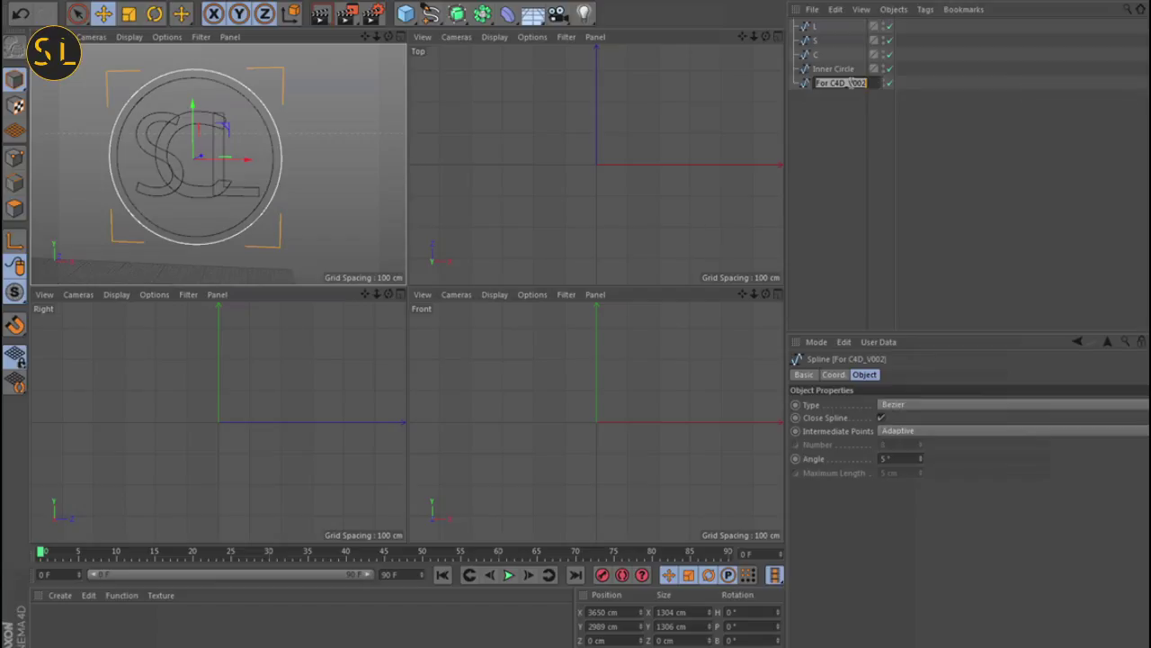
text(Outer circle)
click(842, 121)
Enlarge the perspective view, add a Spline Mask object and name it Letter S
middle_click(372, 254)
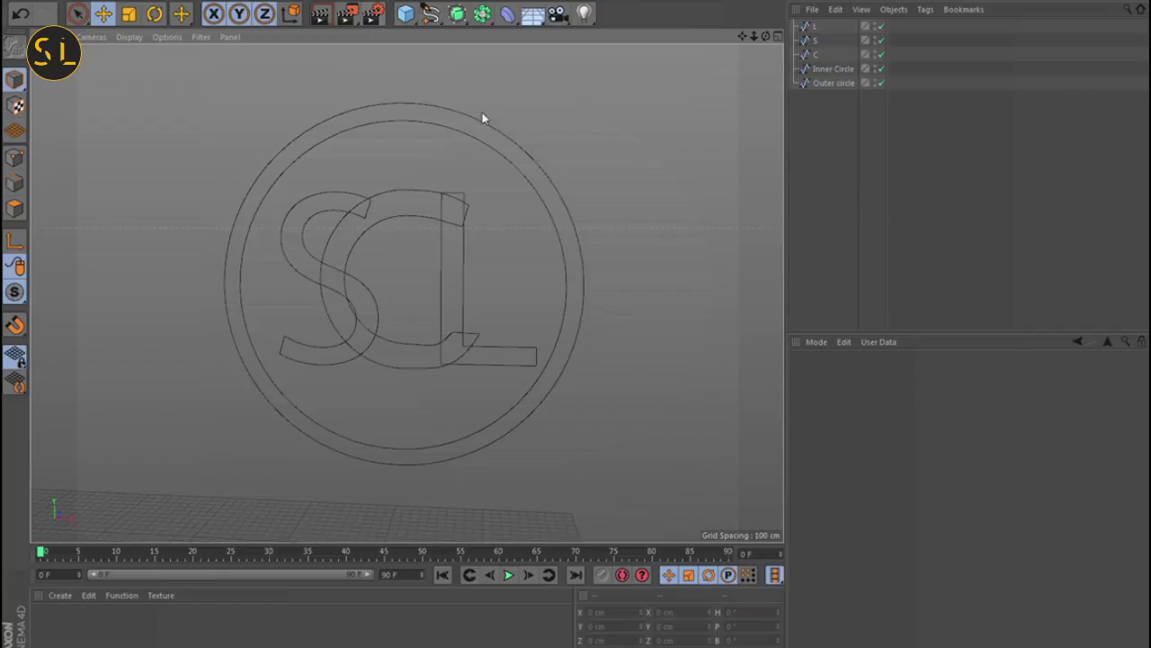
click(483, 14)
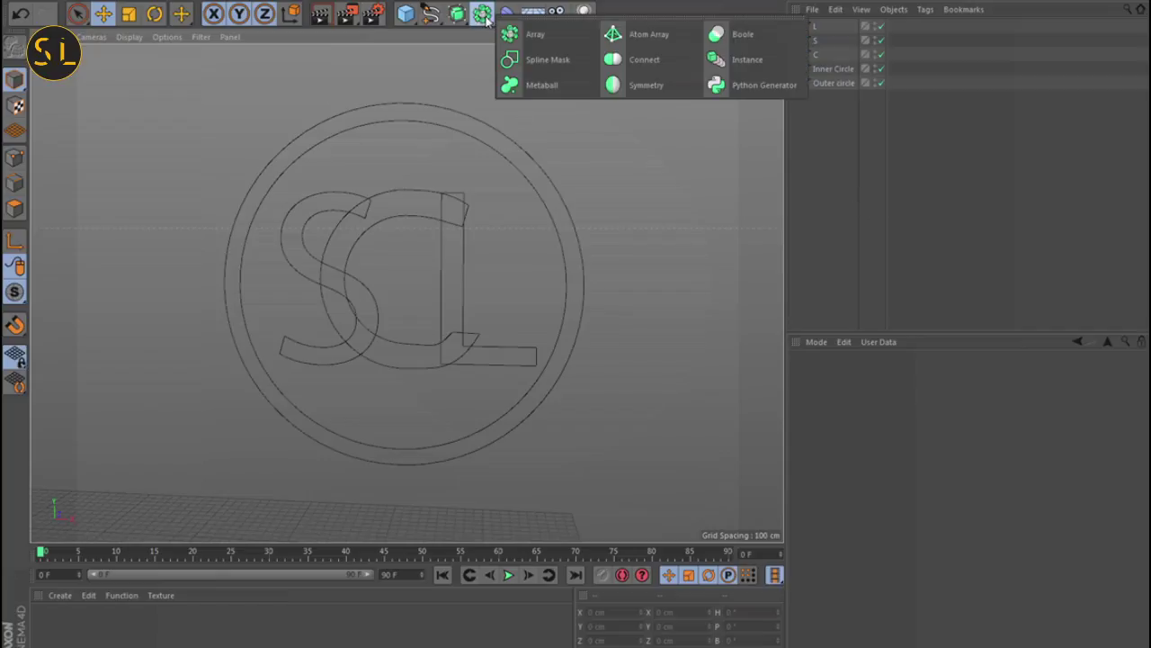
click(542, 63)
click(791, 208)
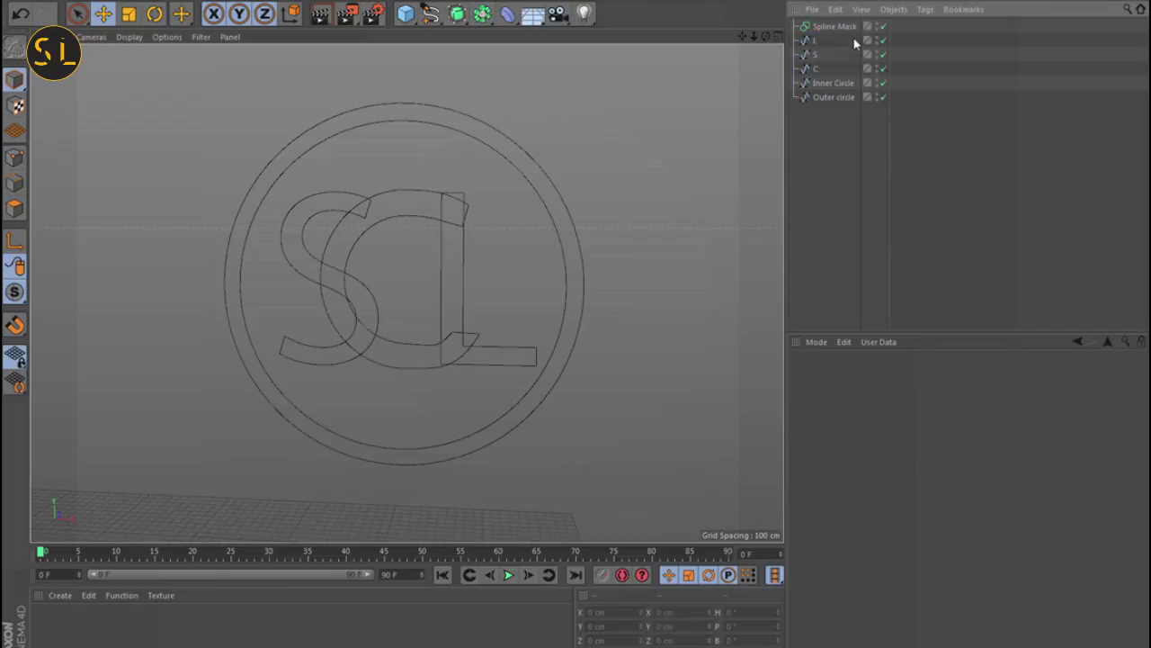
click(849, 28)
double_click(849, 26)
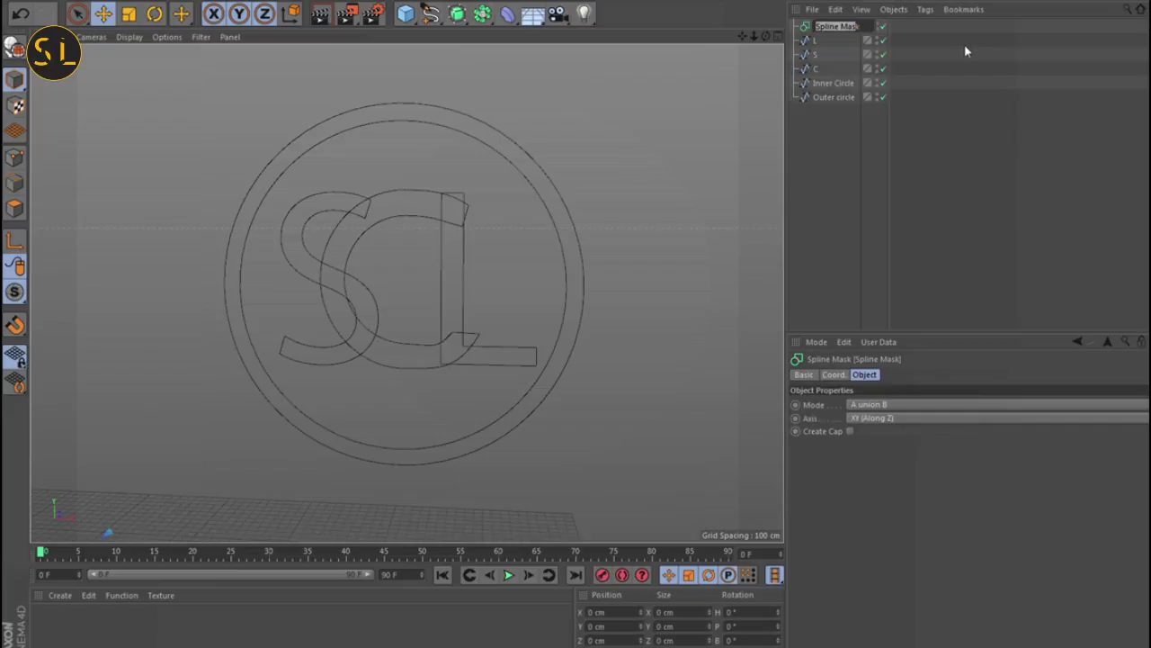
text(Lo)
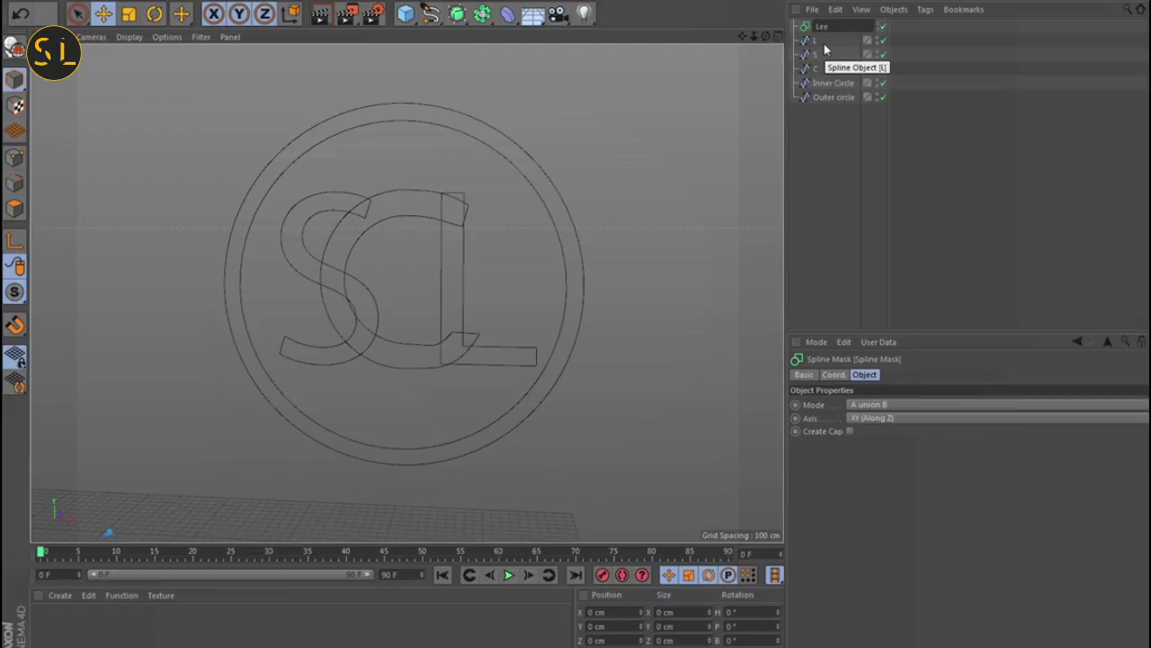
text(tter S)
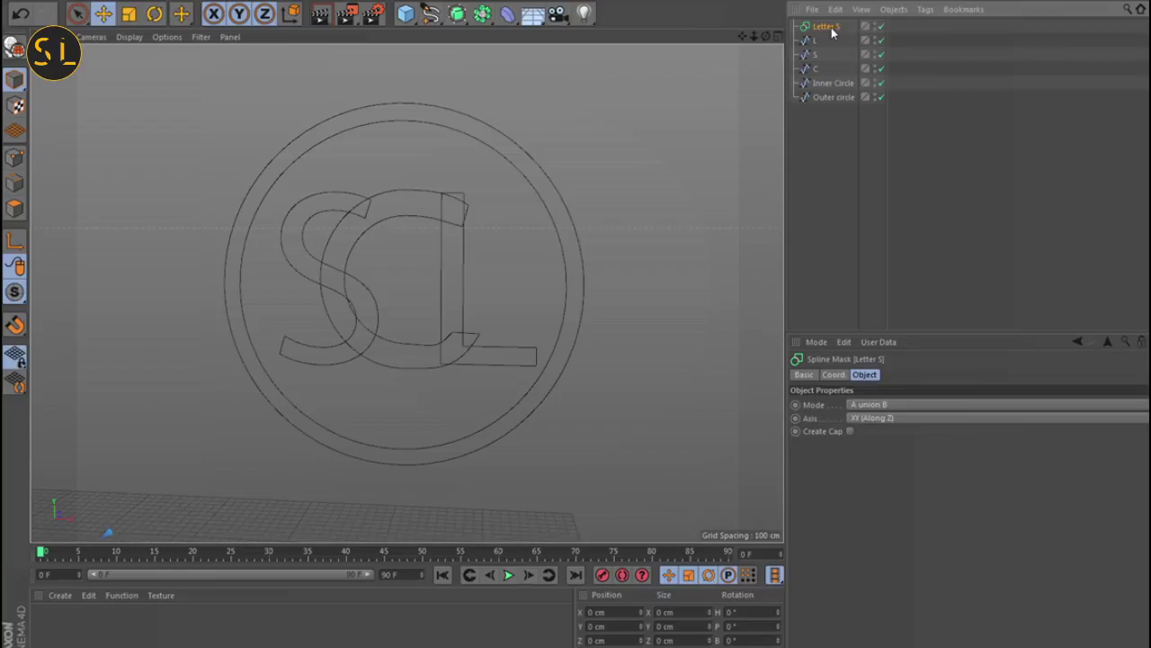
Duplicate the Letter S spline mask and name the copy Letter L
ctrl+drag(832, 112, 838, 41)
double_click(827, 40)
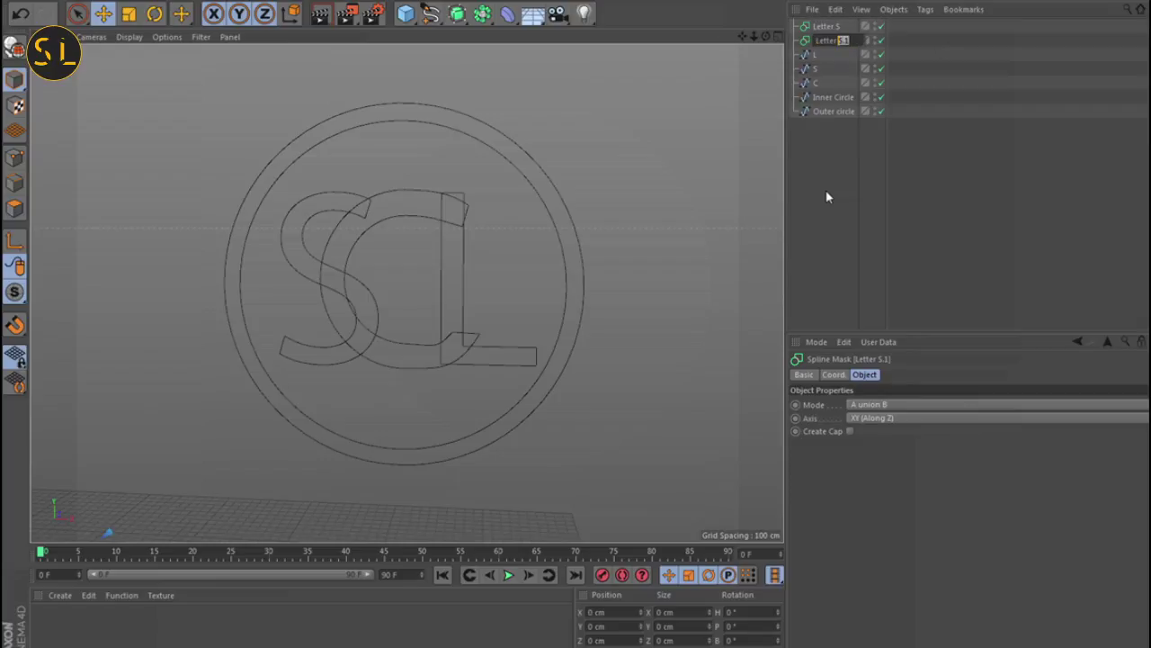
text(L)
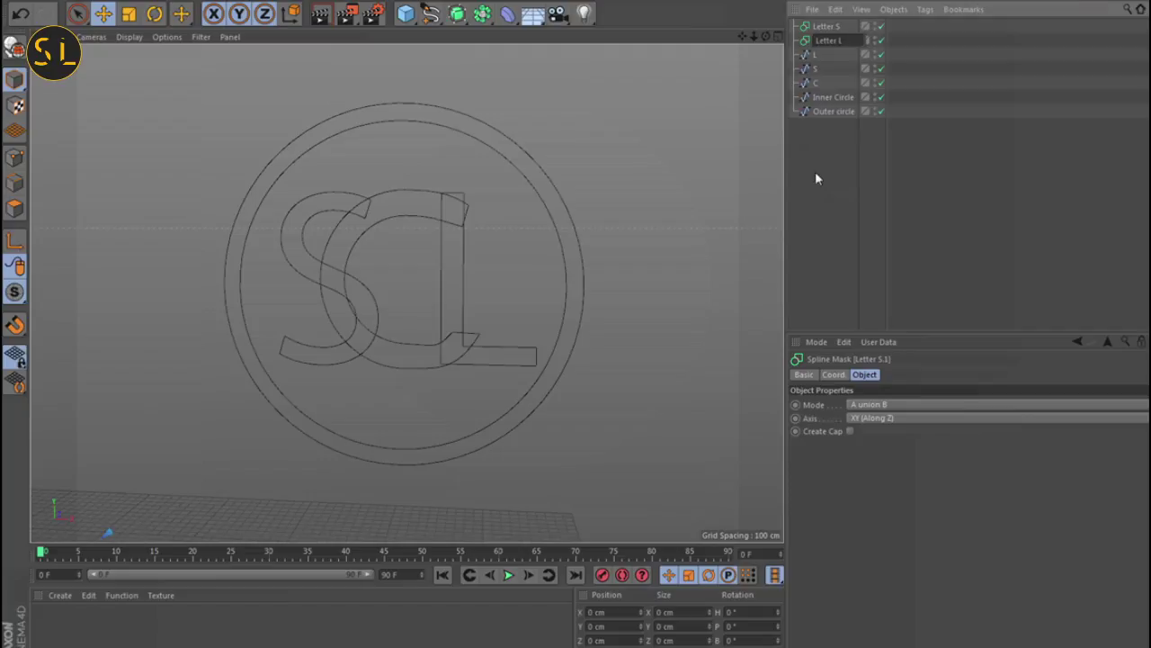
key(Return)
Duplicate the C spline and make the S spline and the C copy children of the Letter S mask
click(818, 84)
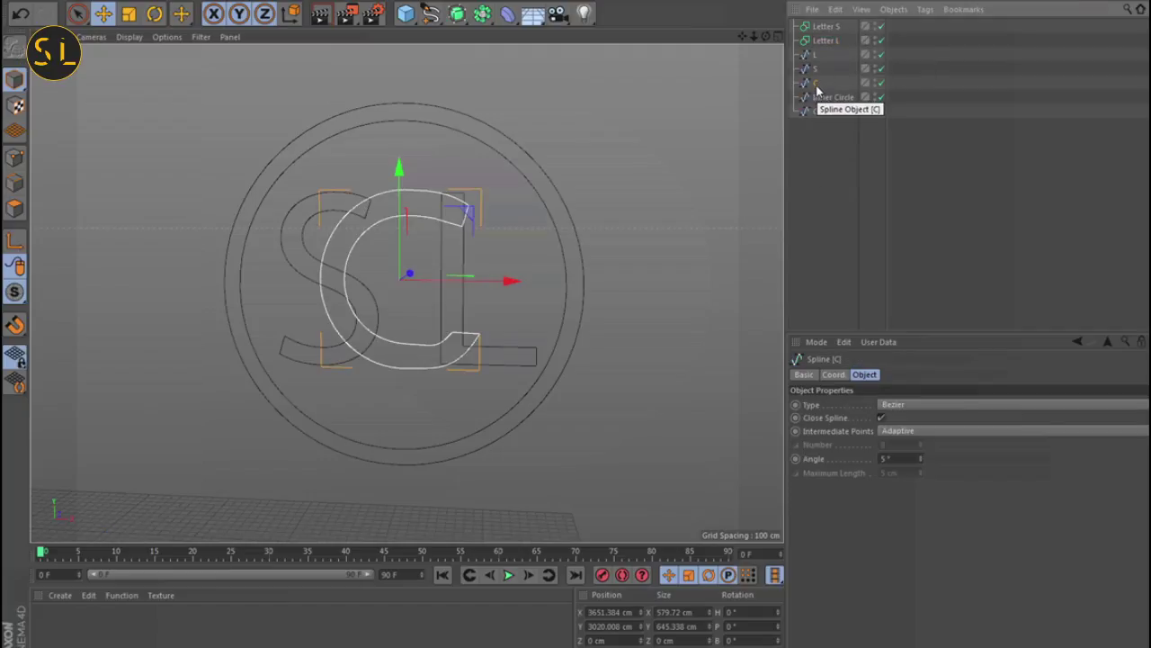
ctrl+drag(818, 86, 817, 80)
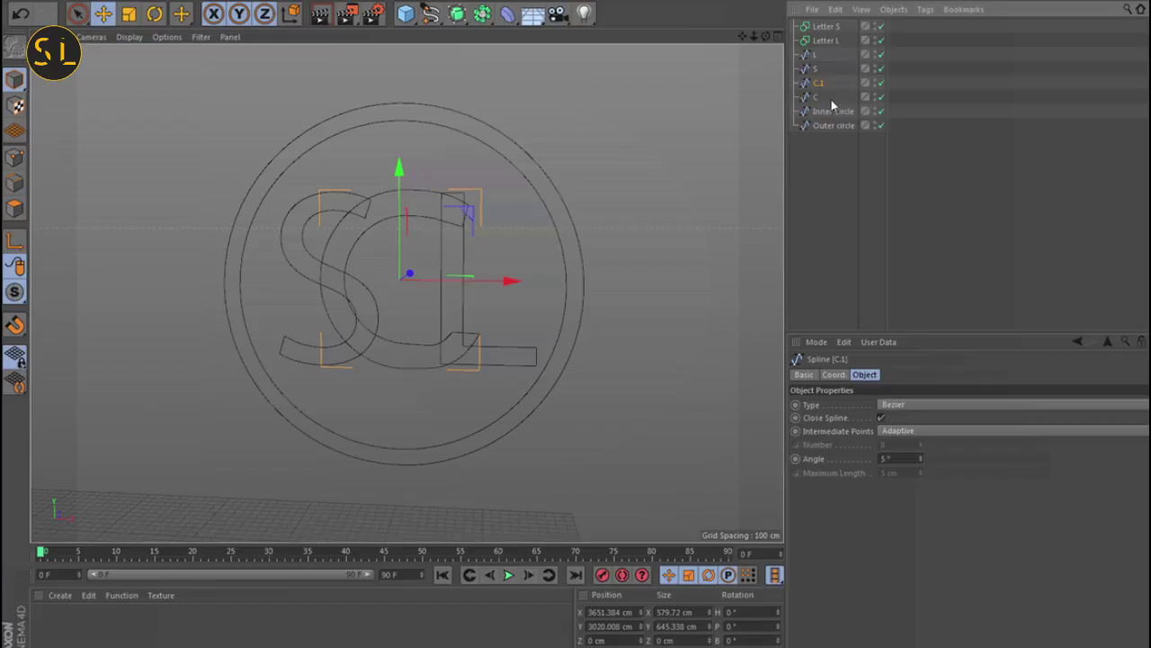
ctrl+click(818, 71)
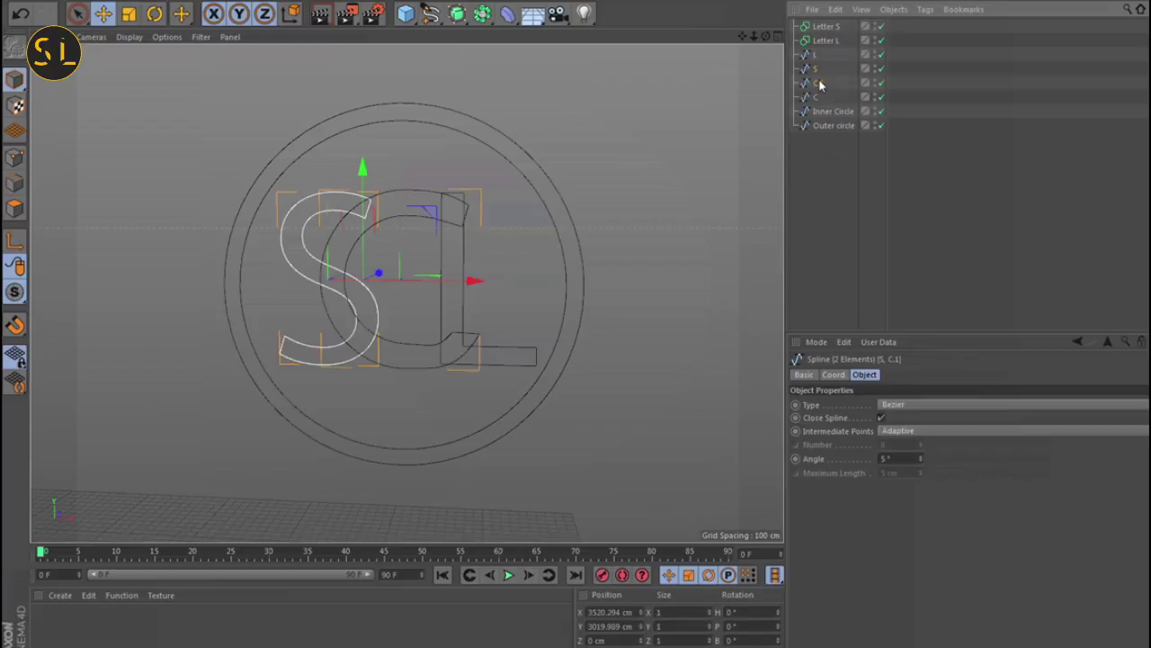
drag(816, 79, 844, 30)
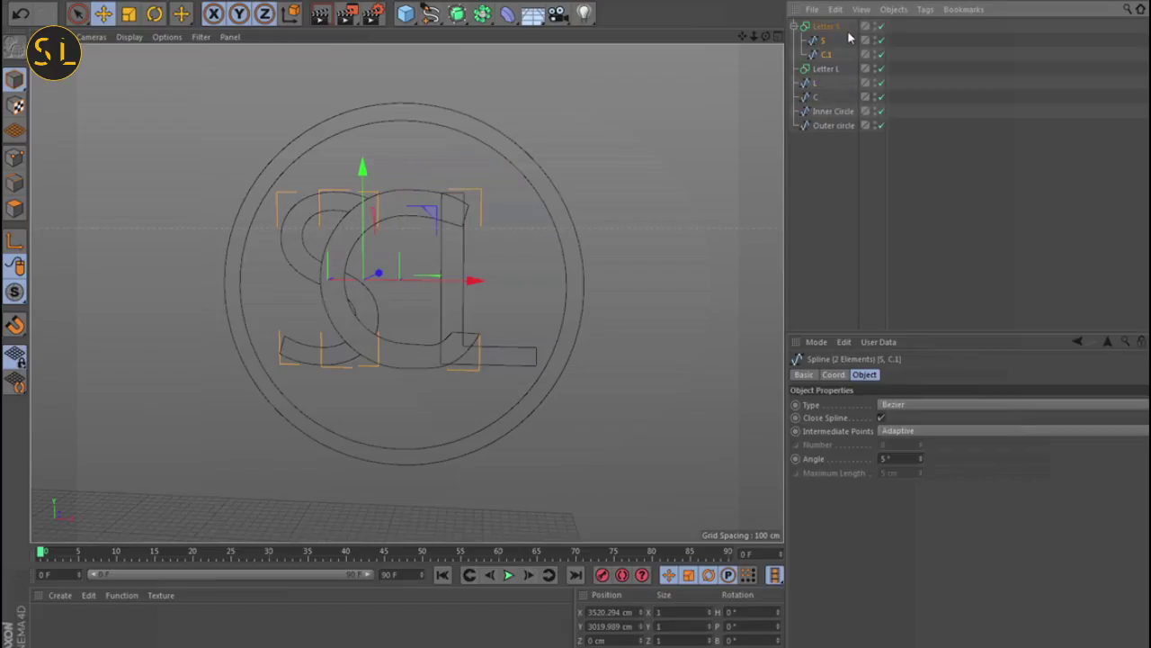
click(827, 173)
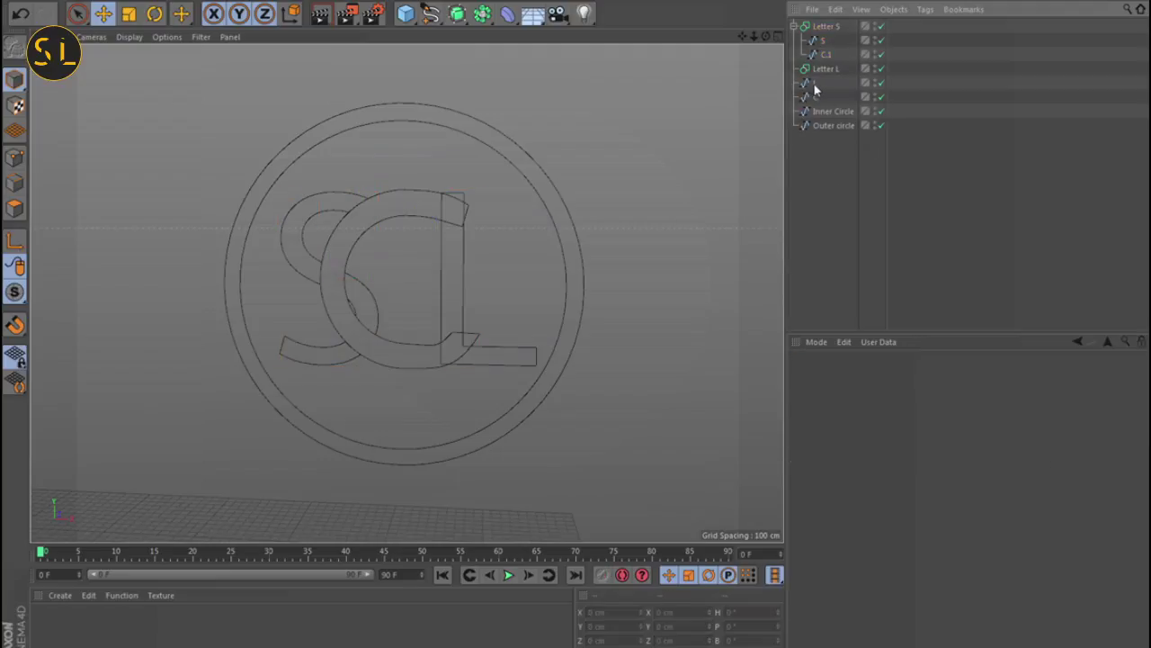
Make the L spline and the original C spline children of the Letter L mask
click(816, 87)
ctrl+click(816, 99)
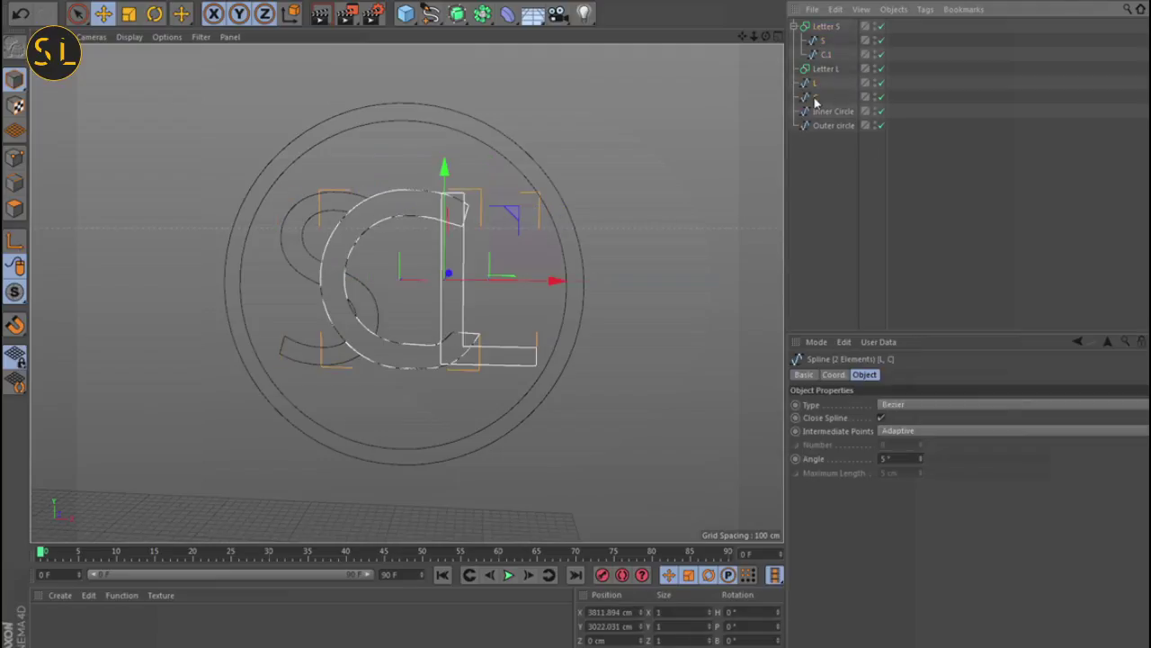
drag(814, 97, 822, 68)
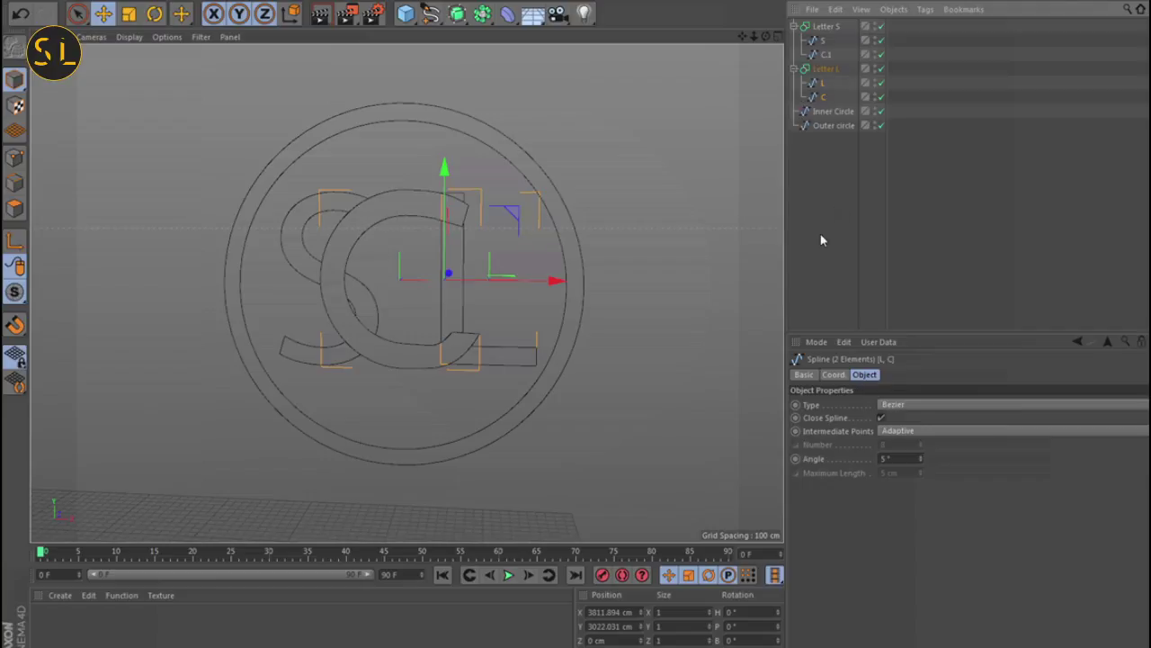
Set the Letter S spline mask's mode to A subtract B
click(832, 28)
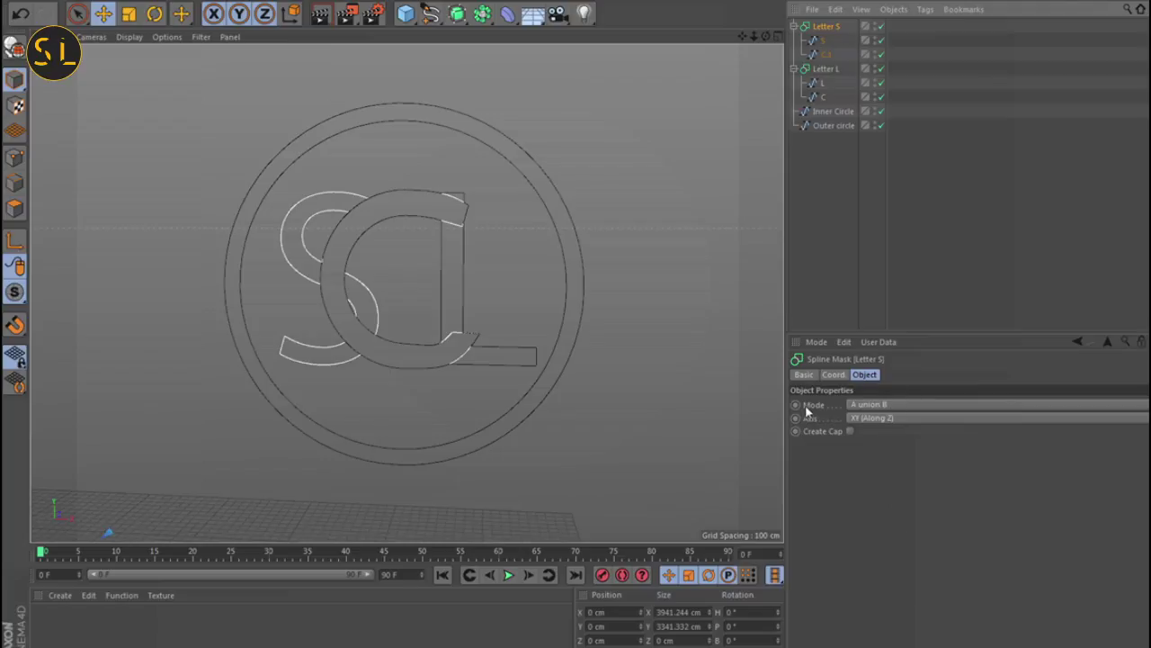
click(873, 408)
click(883, 434)
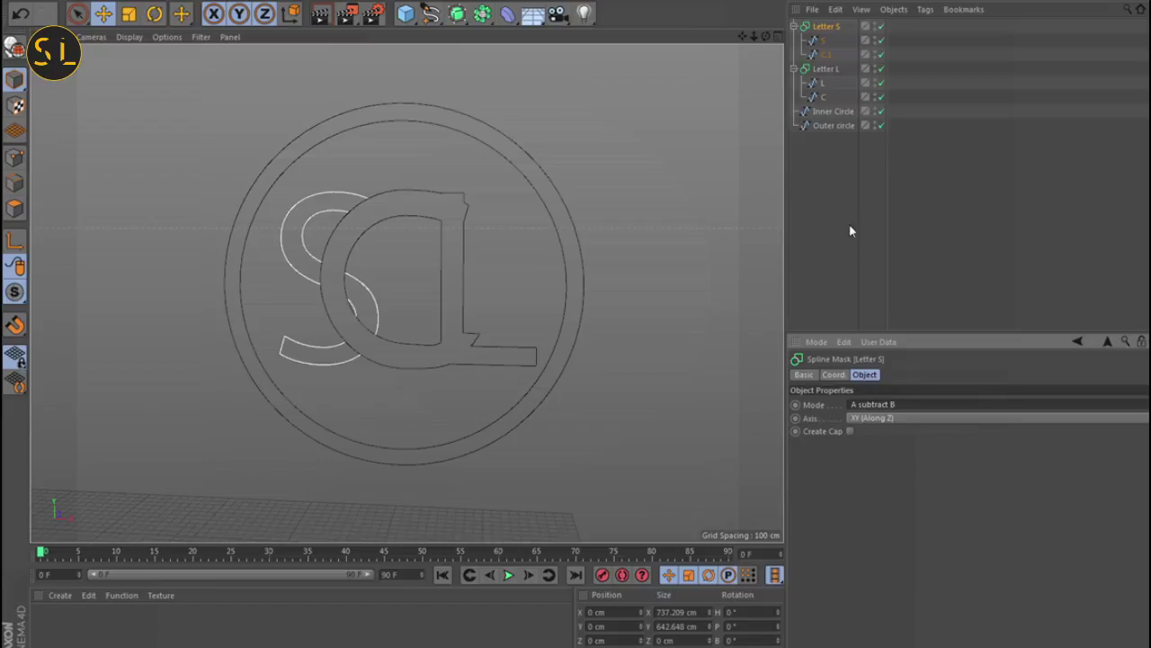
click(832, 196)
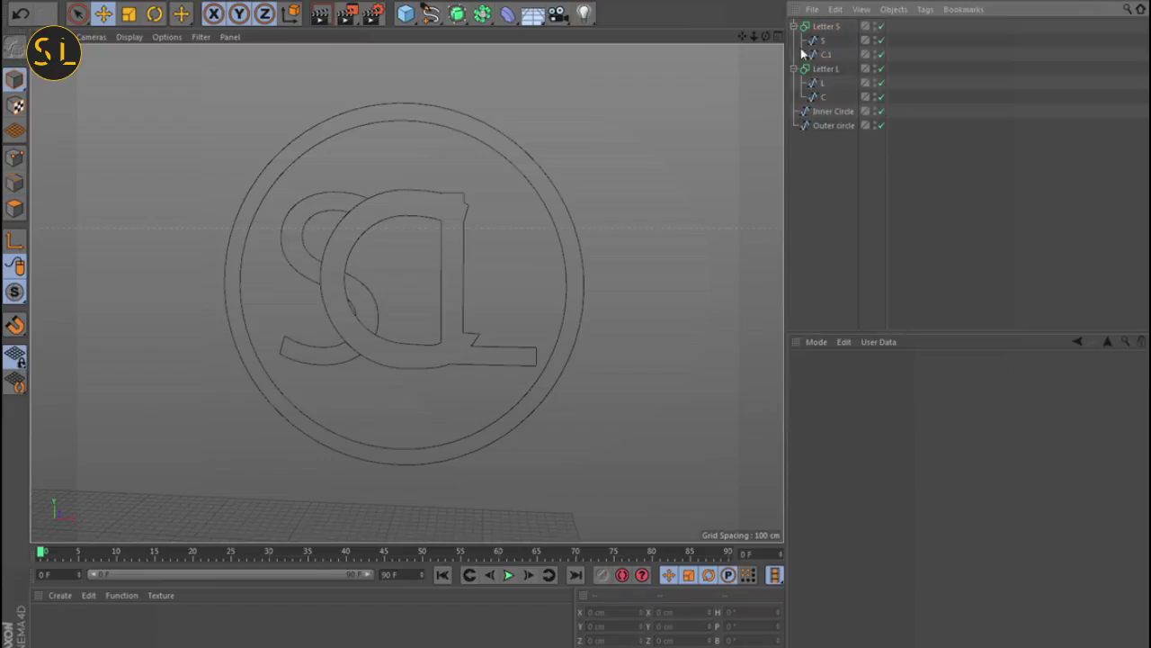
mouse_move(826, 56)
mouse_down()
mouse_move(829, 42)
mouse_move(832, 68)
mouse_move(830, 59)
mouse_up()
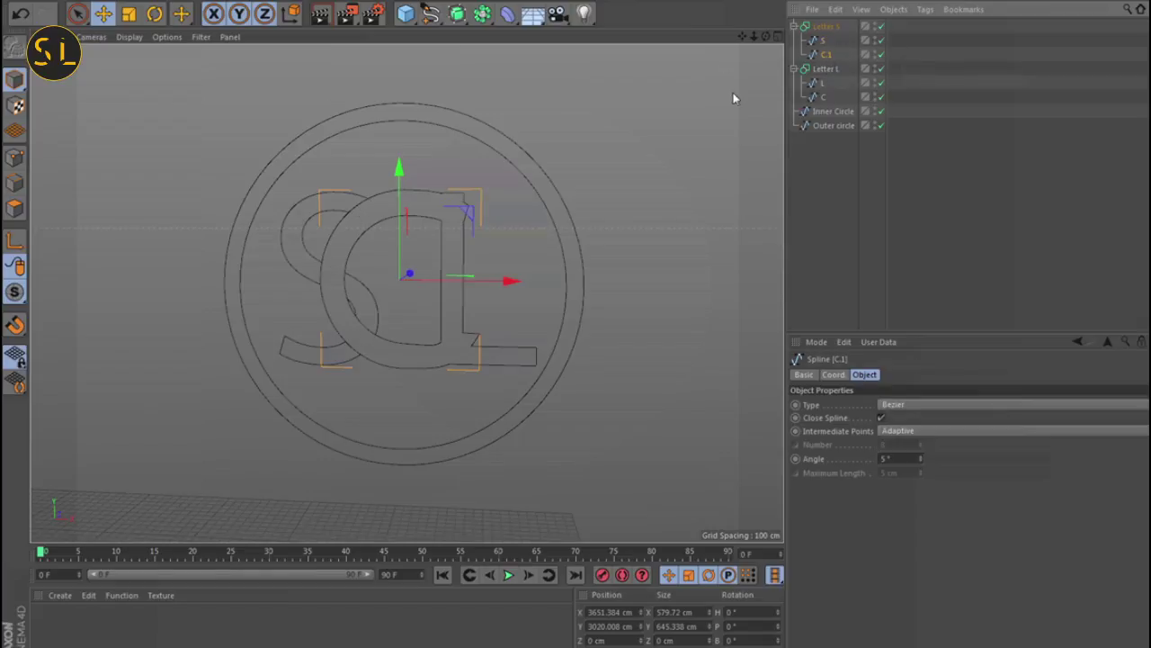
click(831, 27)
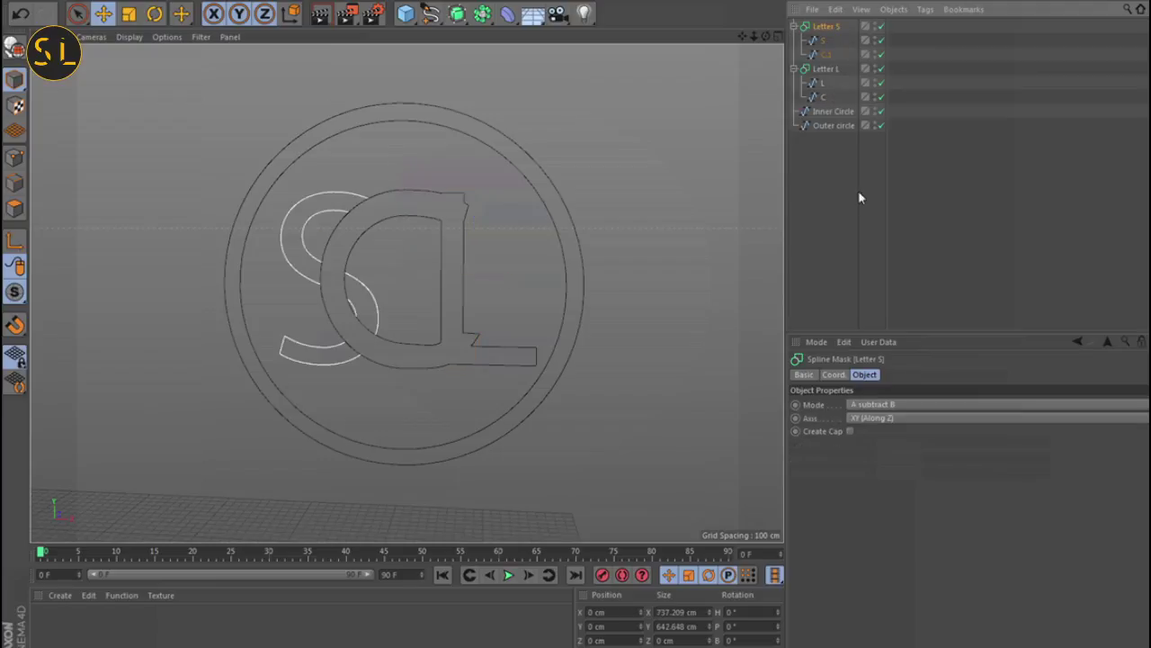
Set the Letter L spline mask's mode to A subtract B and clear the selection
click(812, 70)
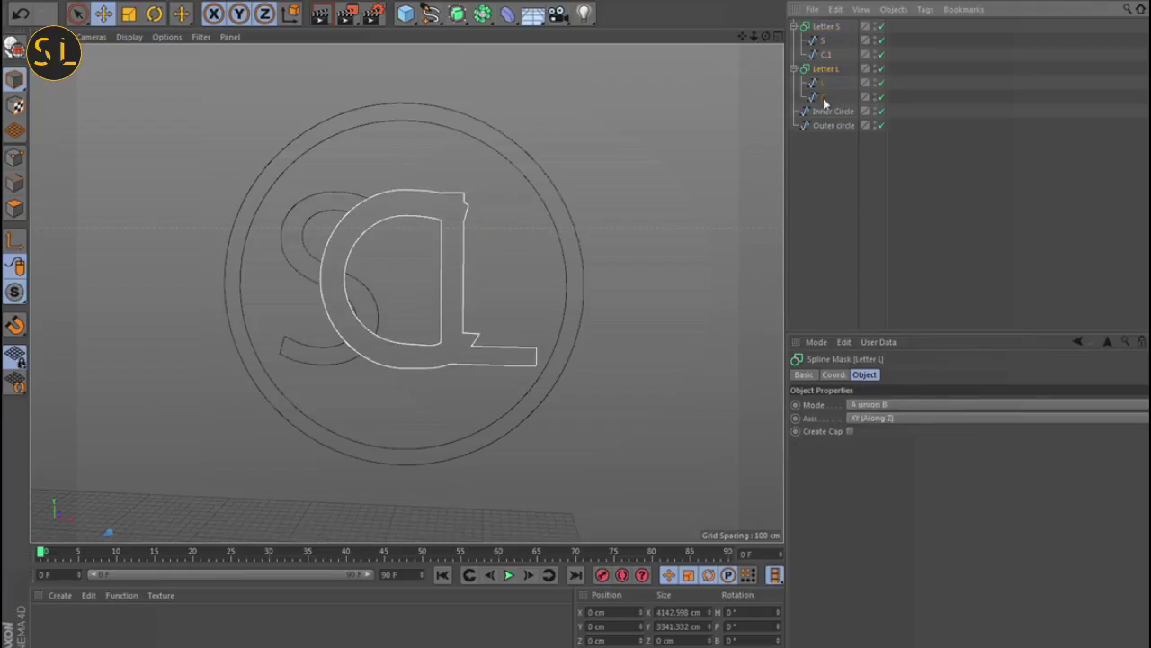
click(883, 404)
click(881, 441)
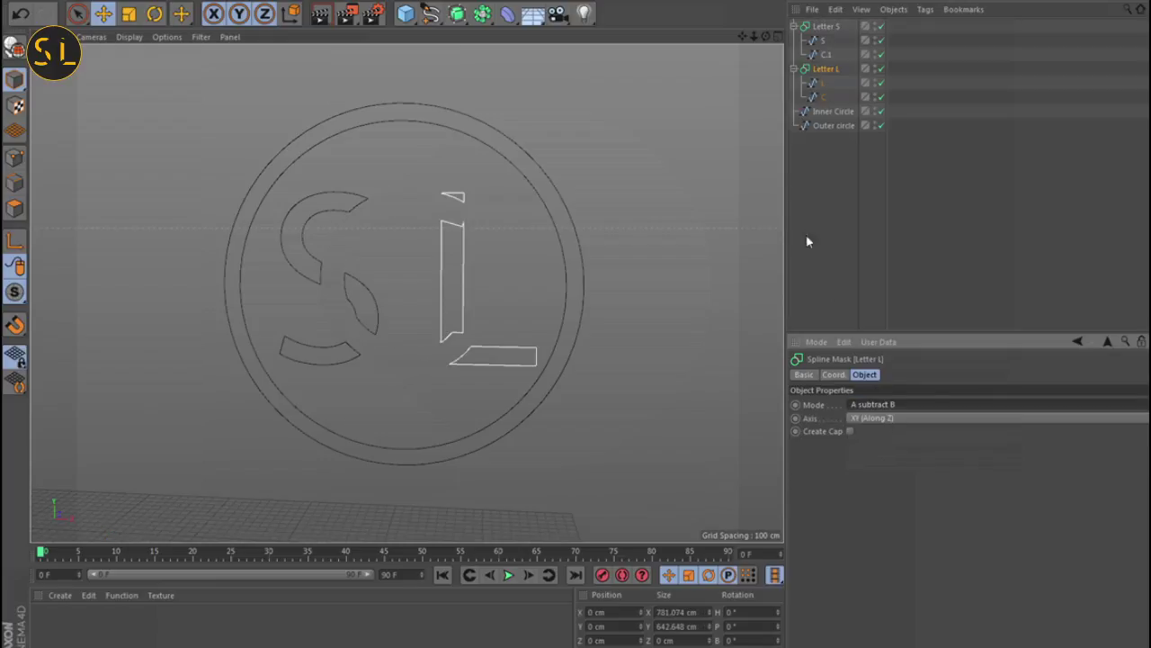
click(816, 171)
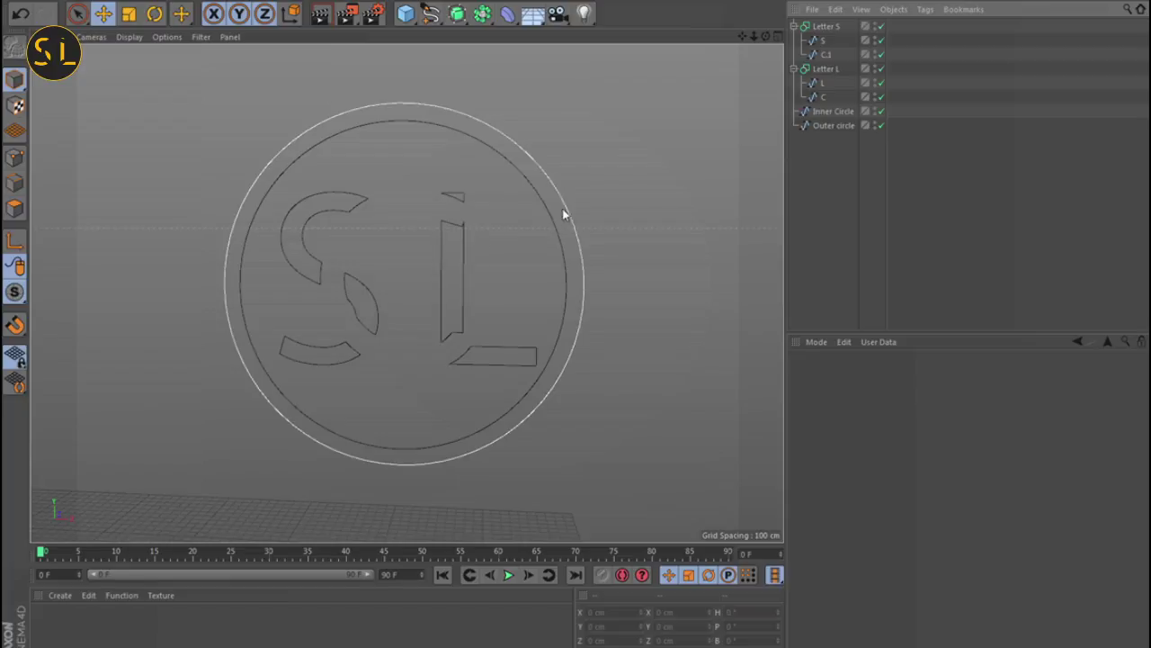
Show all four viewports and collapse the Letter S and Letter L hierarchies
middle_click(414, 291)
alt+drag(327, 465, 268, 353)
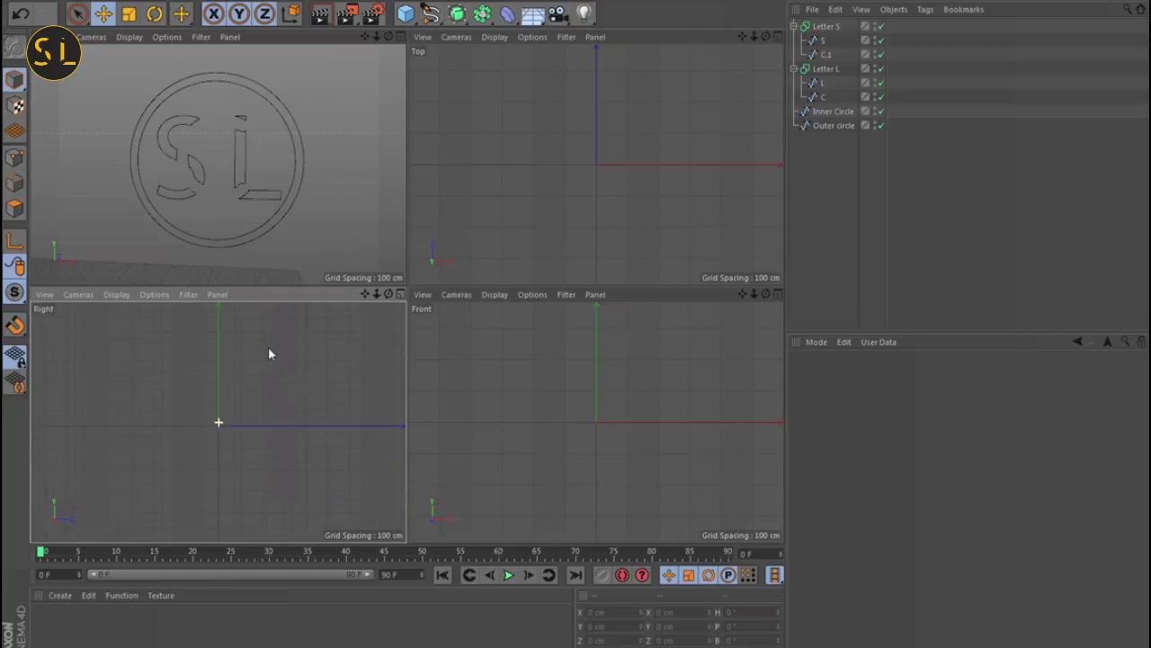
click(826, 27)
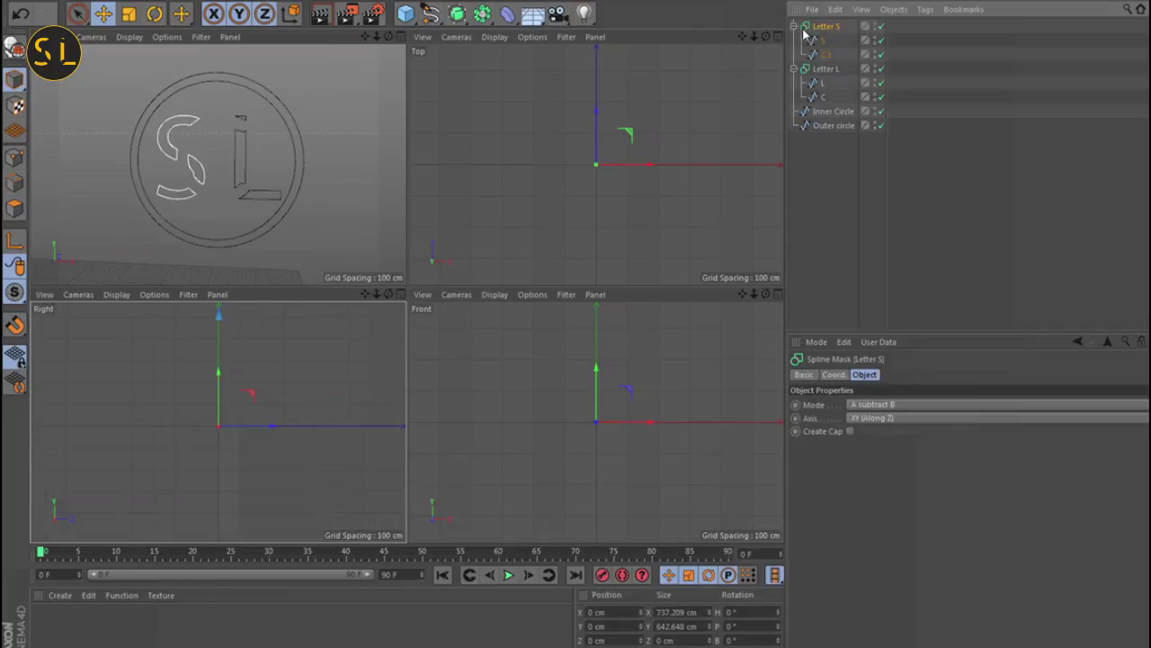
click(795, 27)
click(797, 41)
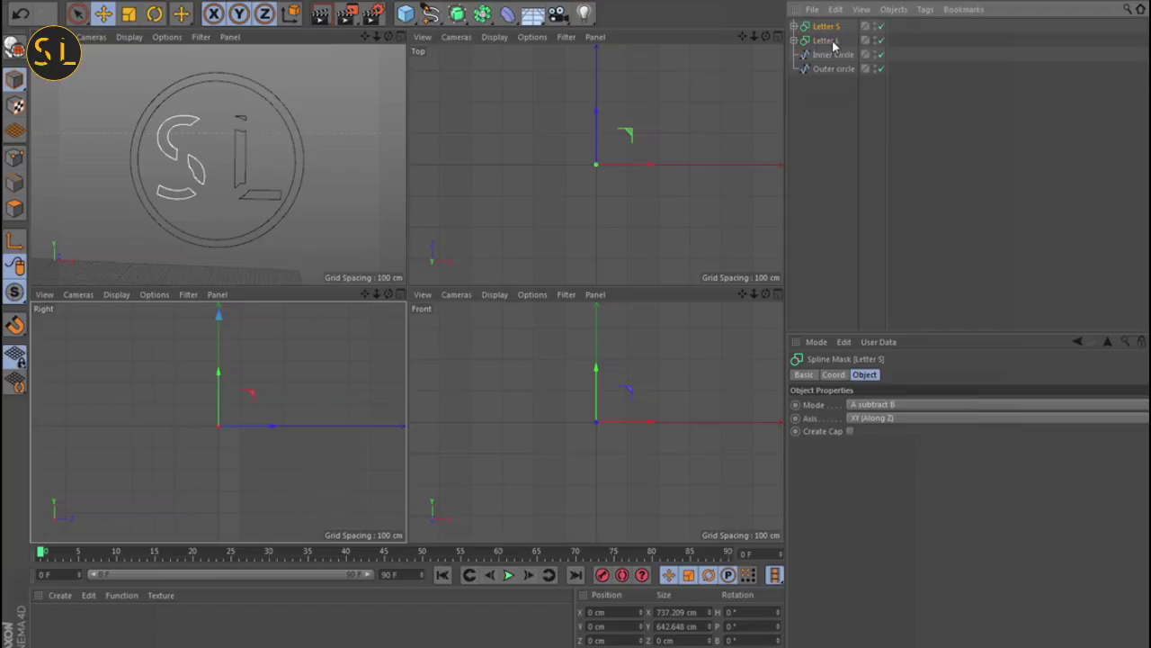
Move both letter masks and both circles together in the front view to about X -1840 cm, Y -1260 cm, bringing the logo near the origin
shift+click(826, 41)
shift+click(833, 69)
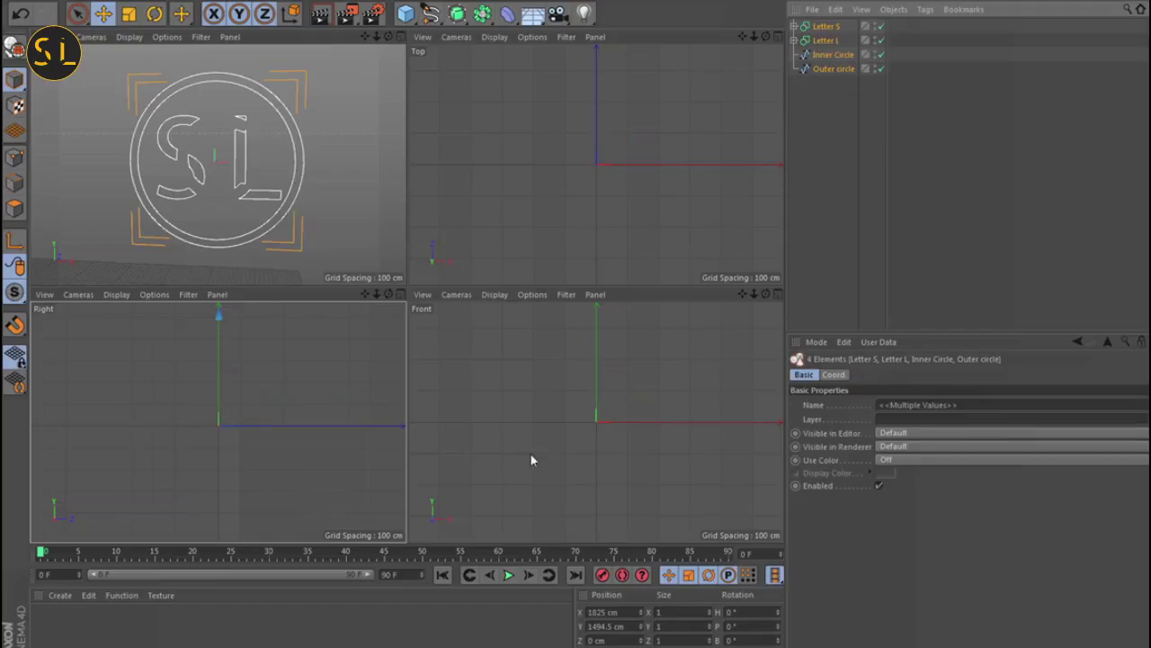
alt+middle_drag(599, 409, 529, 438)
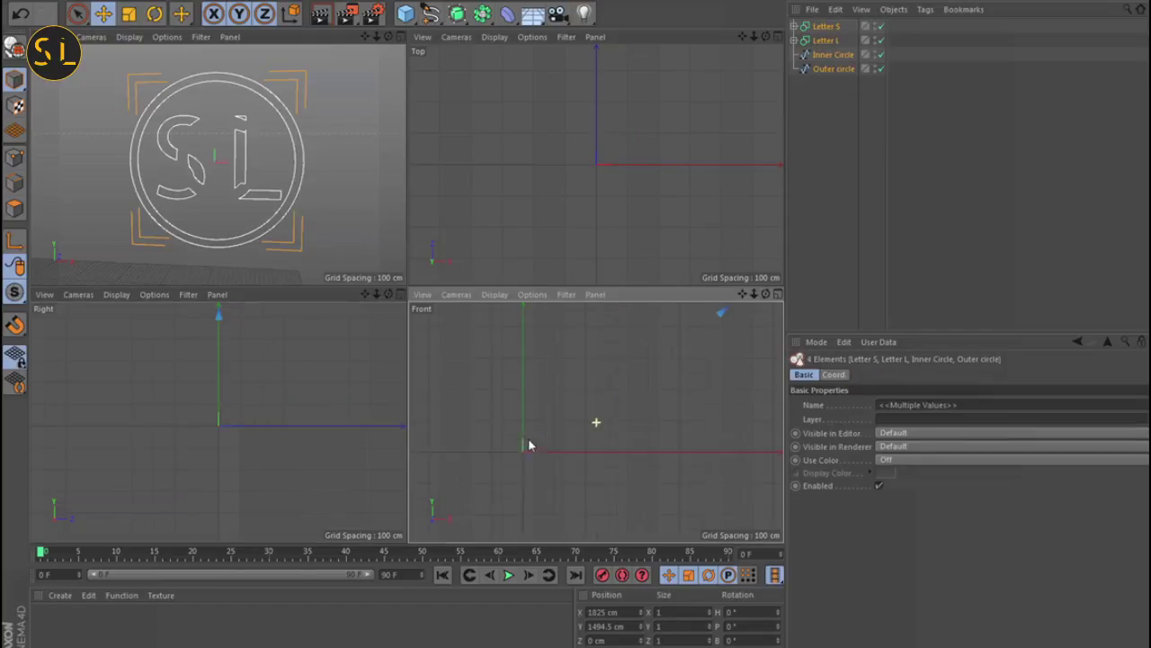
scroll(621, 361, down, 5)
scroll(641, 380, down, 2)
scroll(642, 378, down, 5)
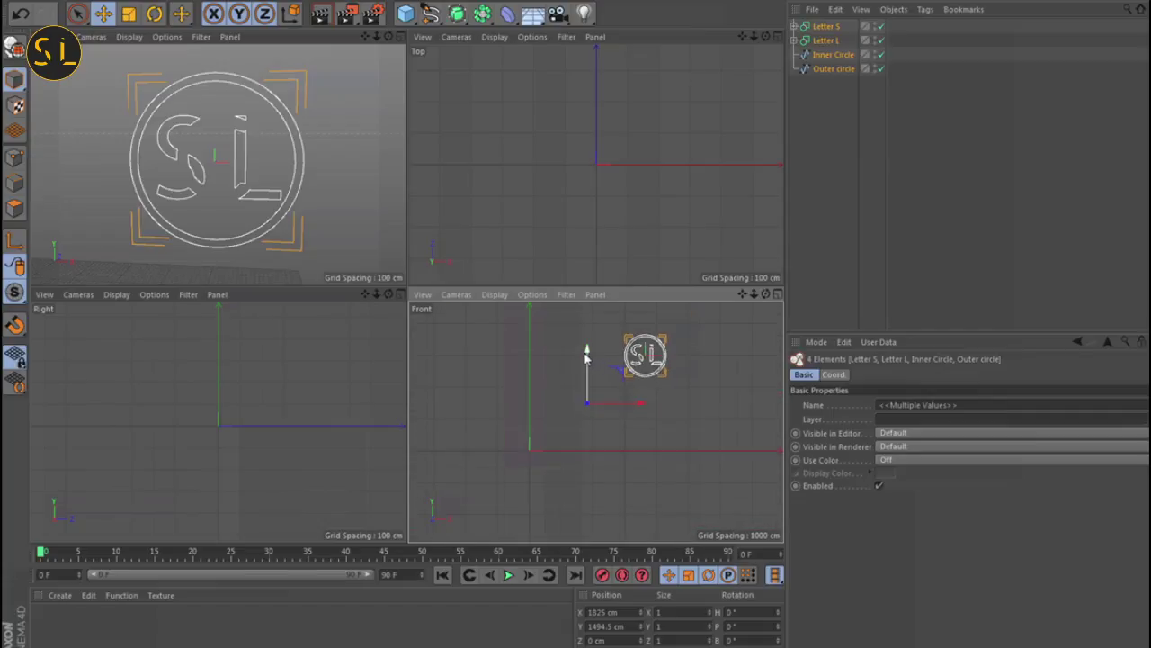
drag(587, 355, 589, 441)
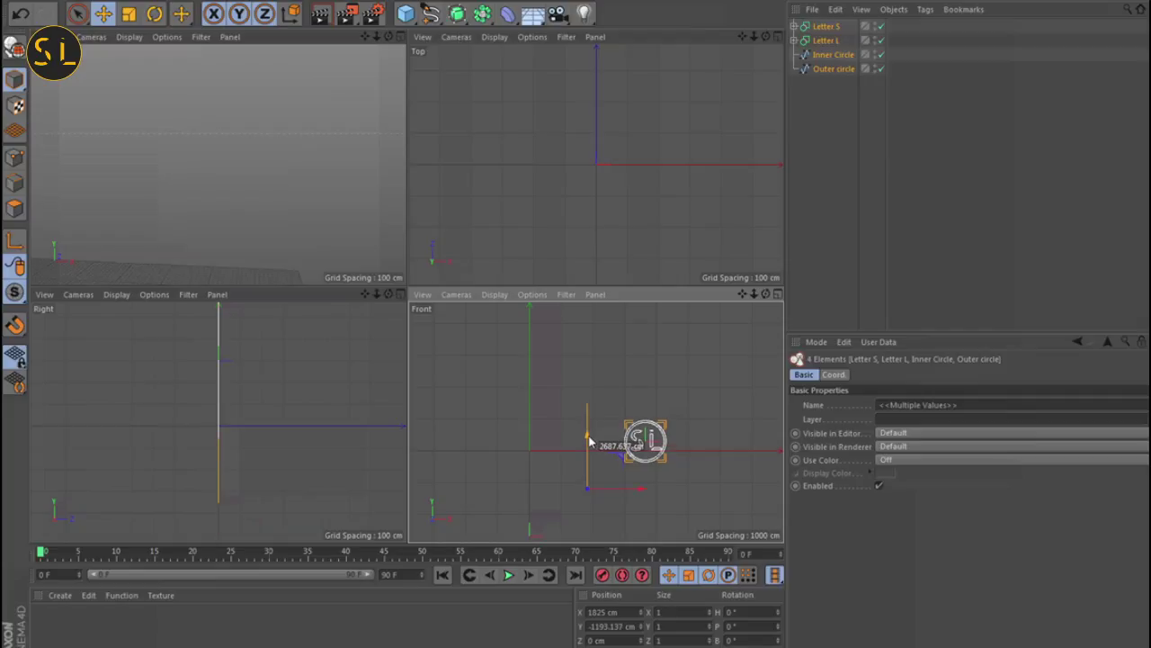
drag(639, 494, 528, 497)
drag(473, 439, 472, 441)
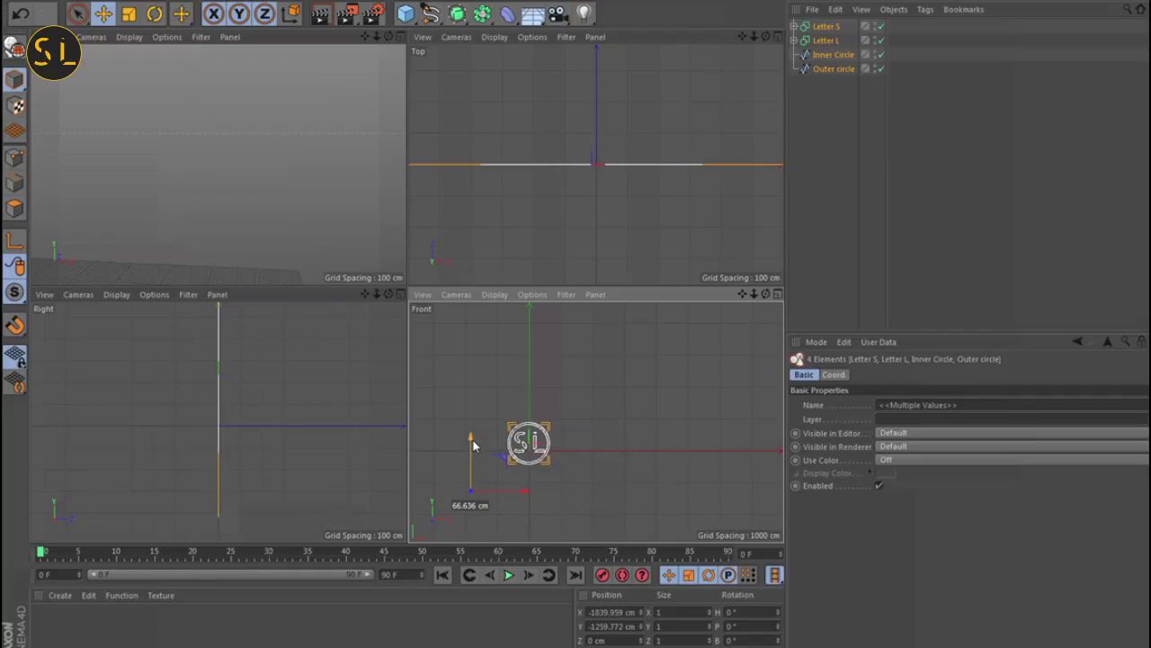
Examine the repositioned logo in the perspective, front and right views, and clear the selection
scroll(270, 131, down, 3)
alt+drag(275, 131, 128, 214)
alt+middle_drag(129, 214, 216, 164)
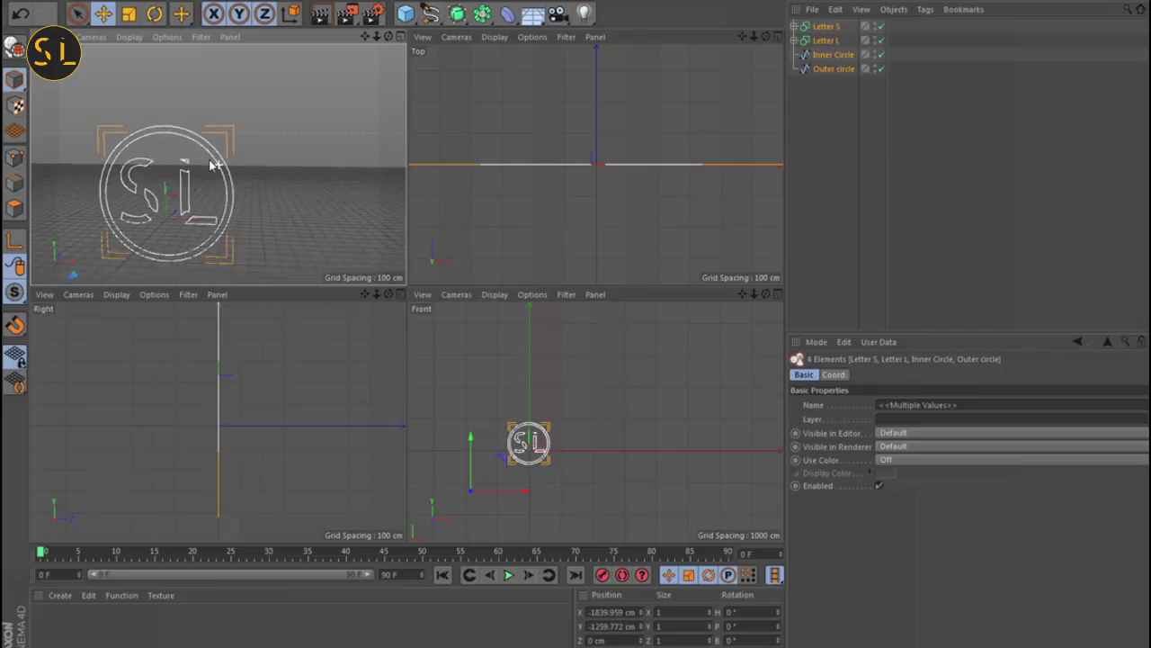
scroll(234, 193, up, 4)
mouse_move(238, 223)
alt+mouse_down()
mouse_move(250, 216)
mouse_move(258, 228)
alt+mouse_up()
scroll(262, 194, down, 2)
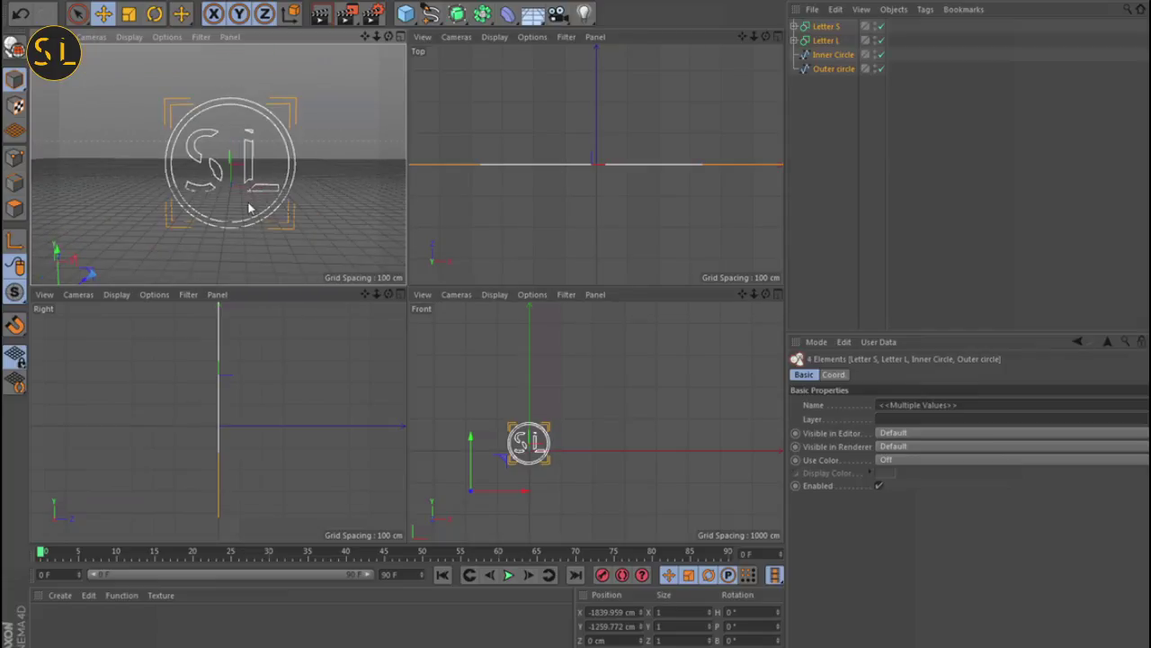
scroll(249, 196, up, 1)
alt+middle_drag(543, 439, 644, 422)
scroll(605, 419, up, 5)
scroll(574, 435, up, 2)
mouse_move(286, 397)
alt+middle_down()
mouse_move(270, 416)
mouse_move(296, 416)
alt+middle_up()
click(813, 166)
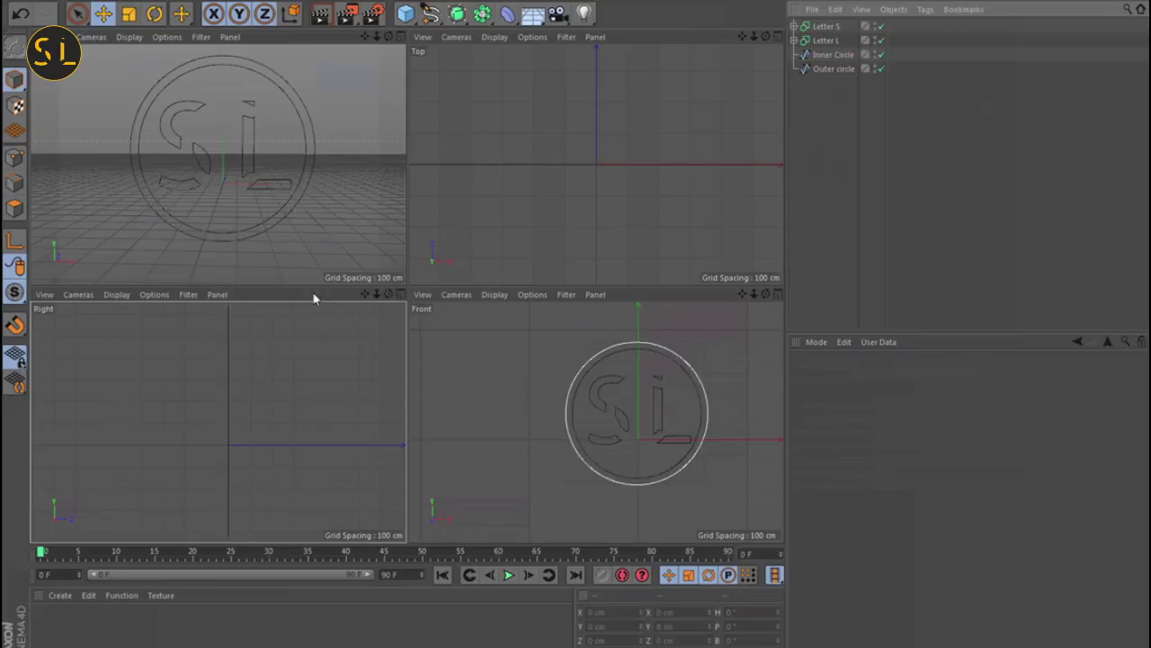
Move the Letter S and Letter L masks together along Z to about -136 cm
click(833, 27)
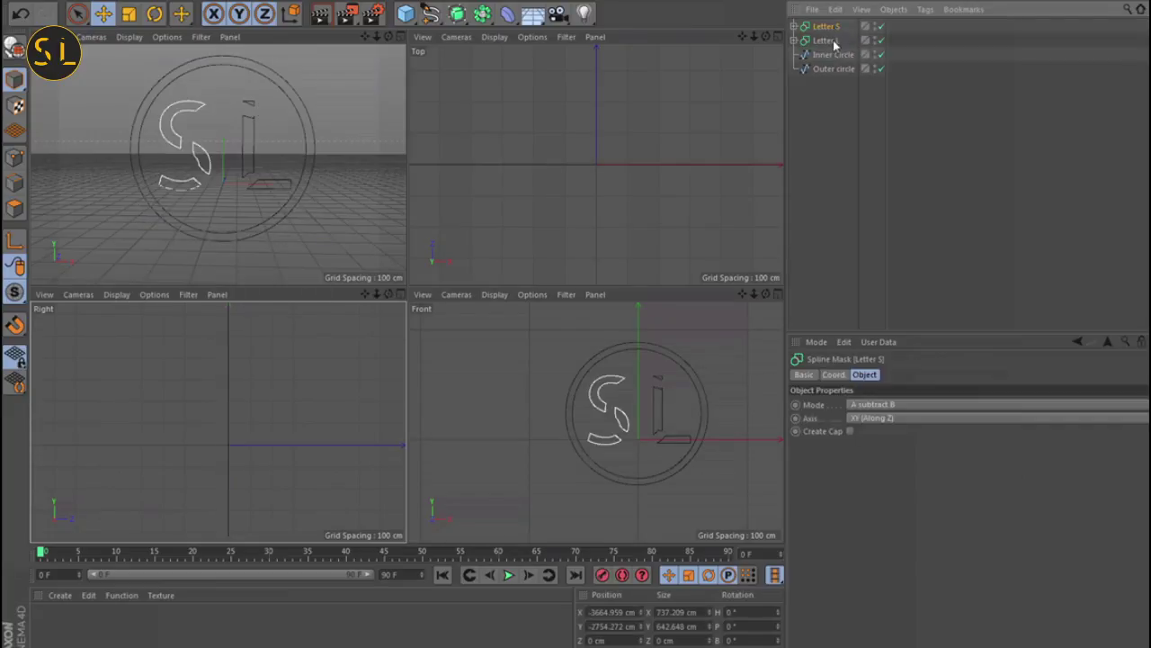
ctrl+click(828, 41)
alt+middle_drag(284, 337, 295, 248)
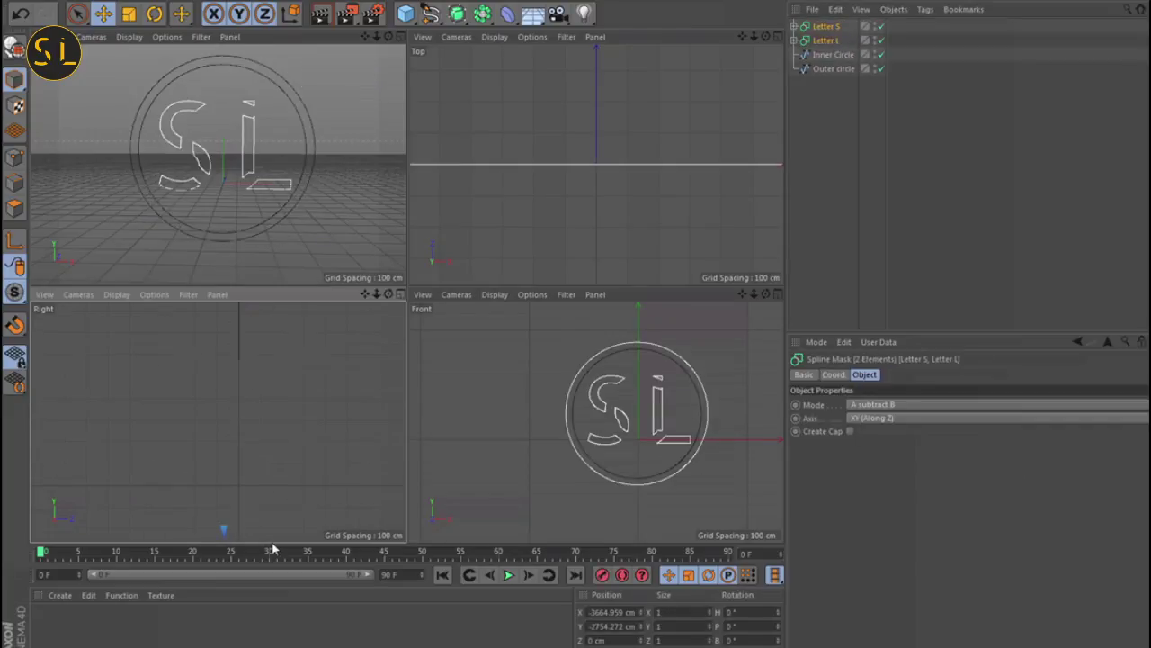
alt+middle_drag(287, 414, 274, 576)
scroll(269, 403, down, 6)
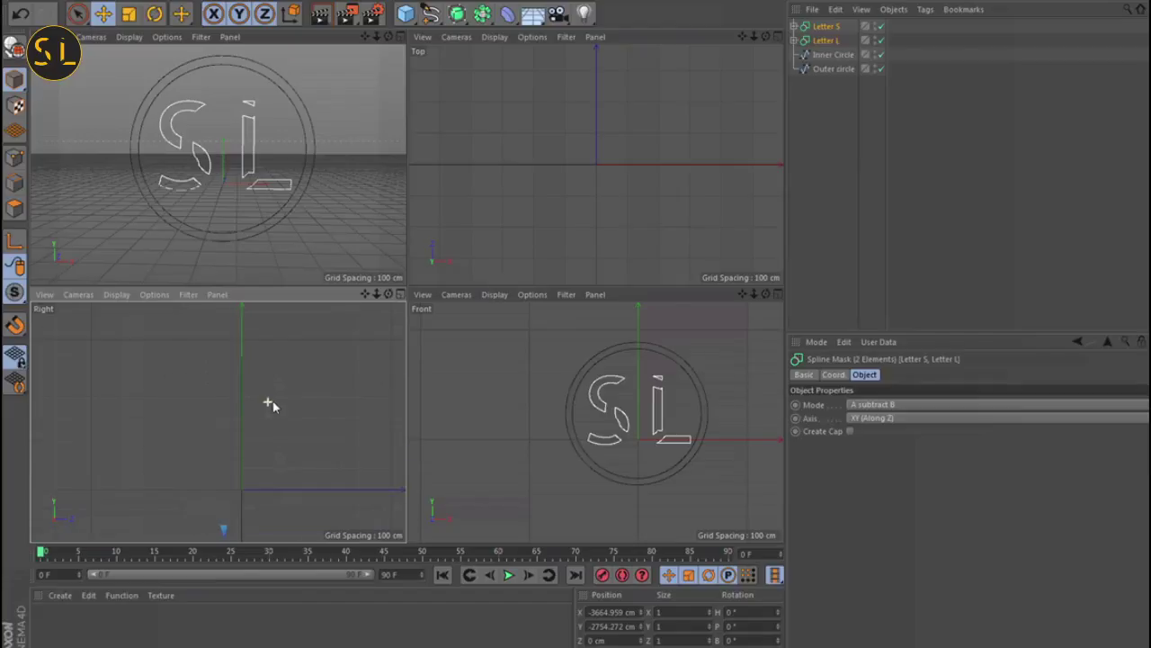
alt+middle_drag(277, 401, 270, 485)
scroll(287, 394, down, 7)
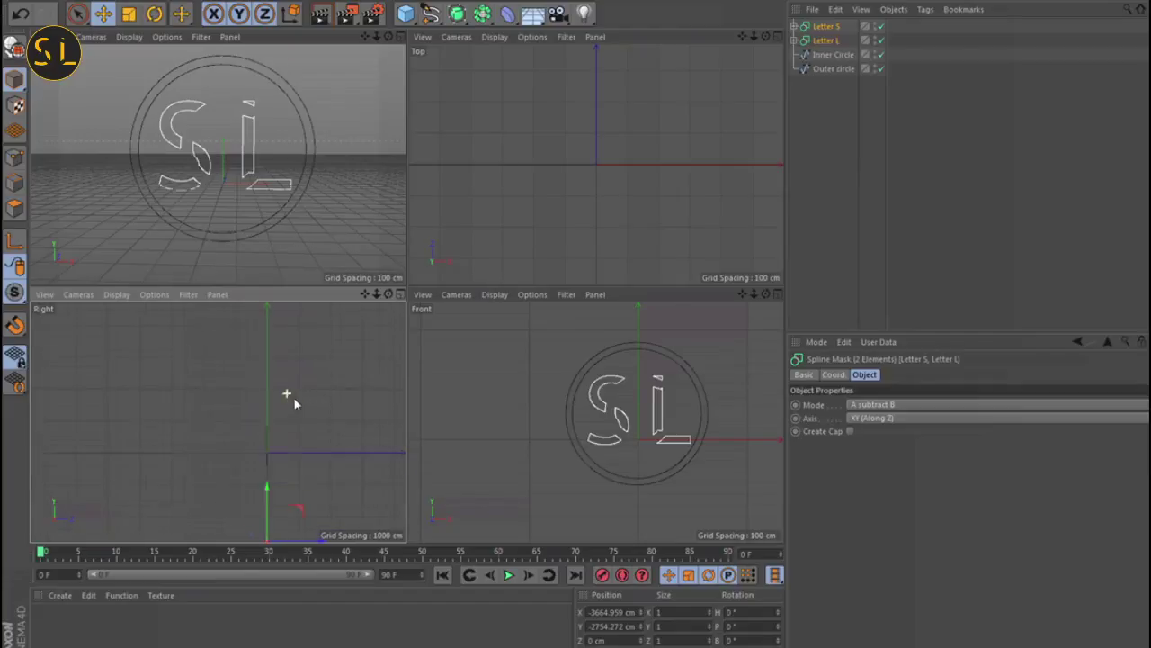
alt+middle_drag(293, 397, 303, 369)
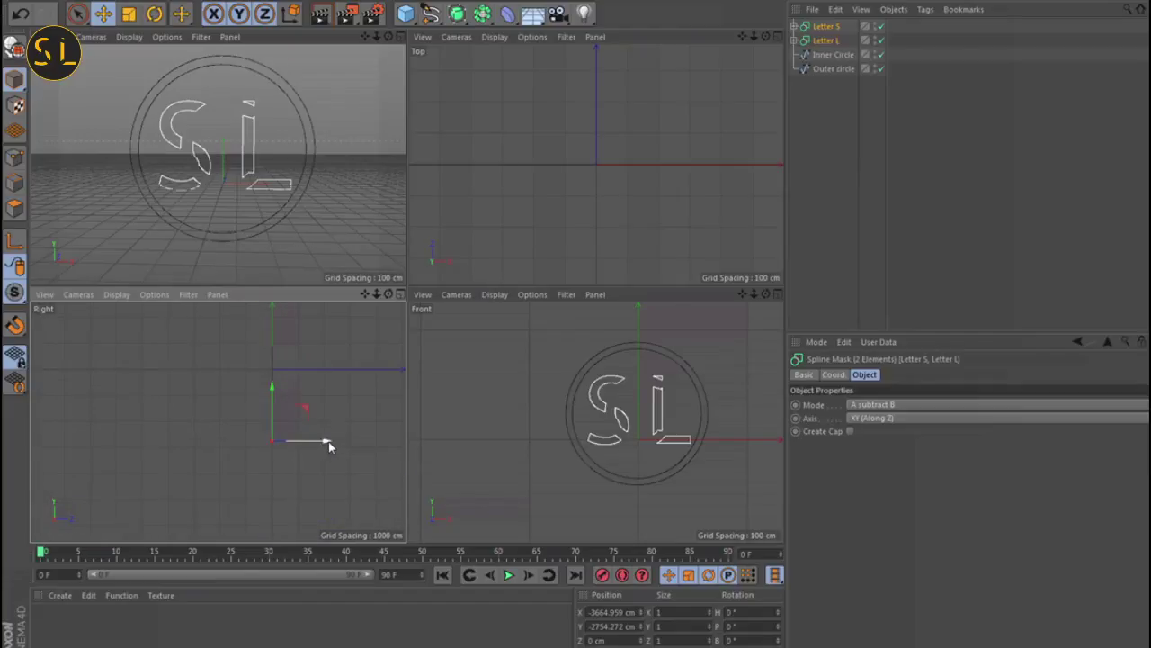
drag(324, 443, 318, 441)
scroll(285, 369, up, 2)
scroll(284, 369, up, 3)
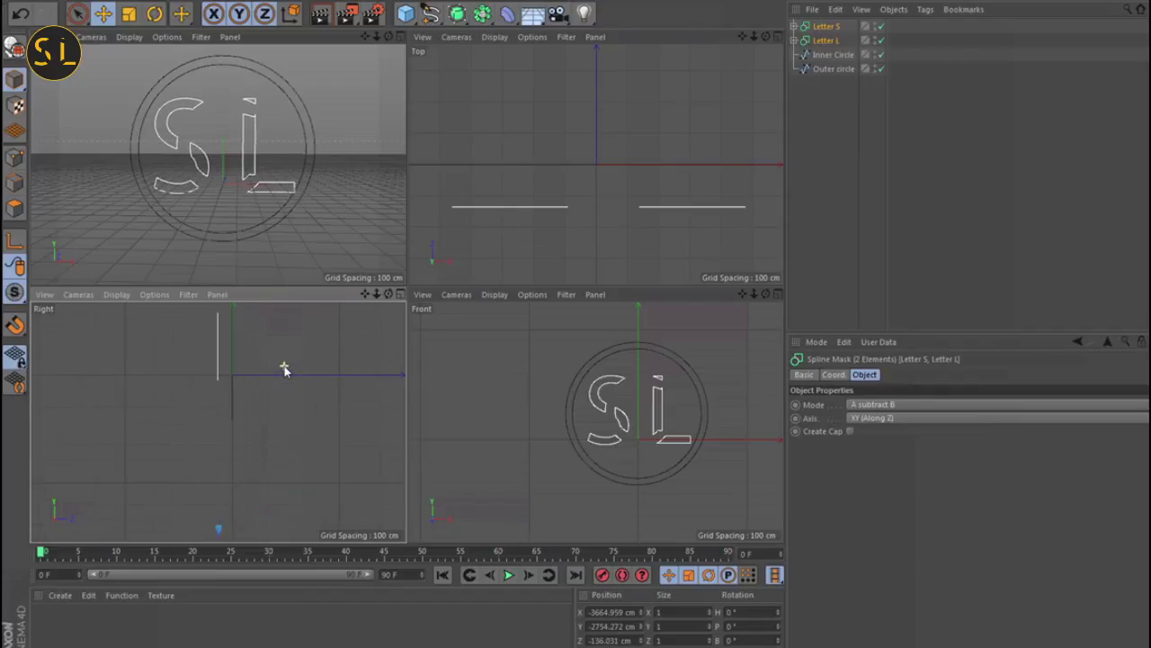
Move the Inner Circle spline along Z to -33 cm in the right view
alt+middle_drag(283, 368, 276, 424)
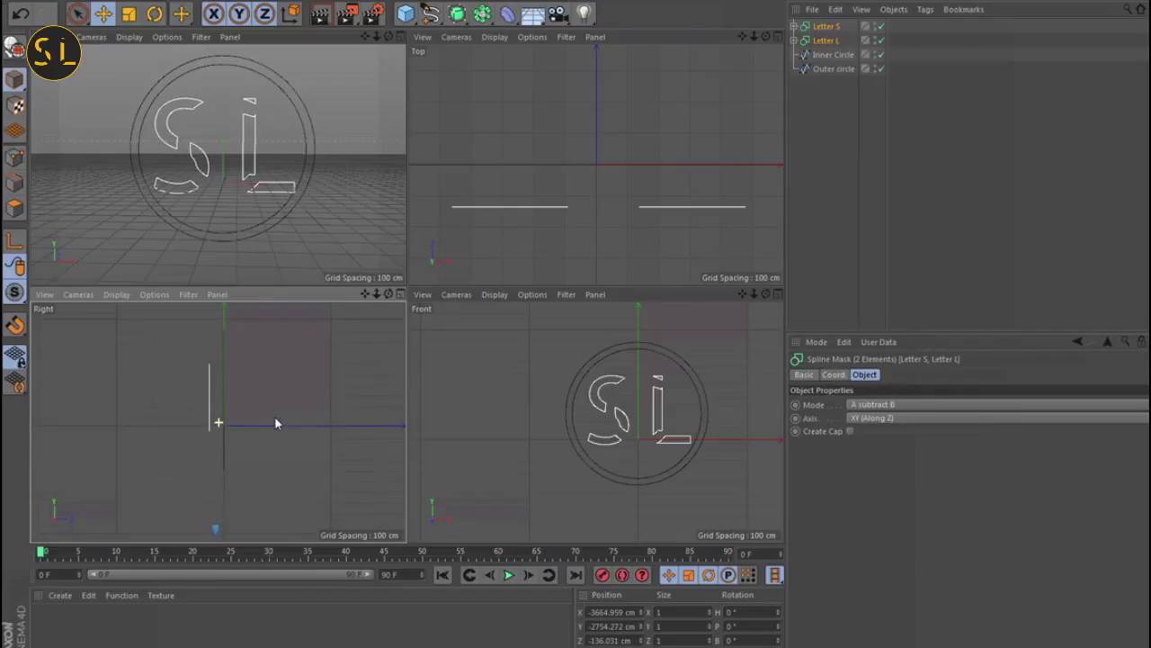
click(832, 55)
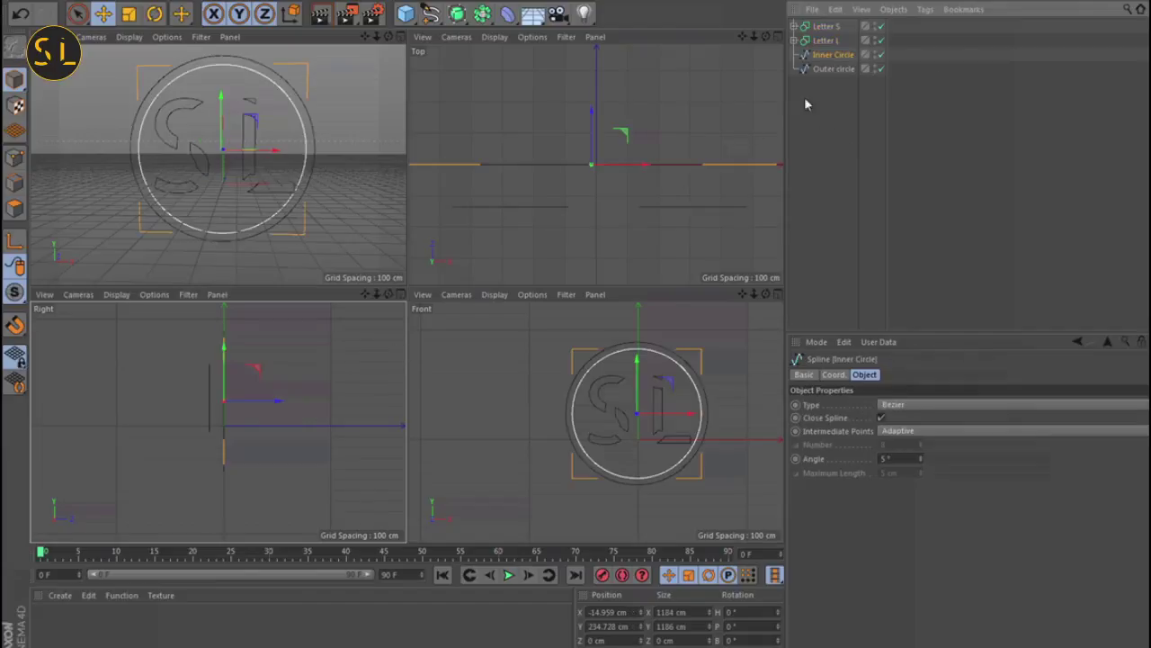
drag(276, 401, 275, 404)
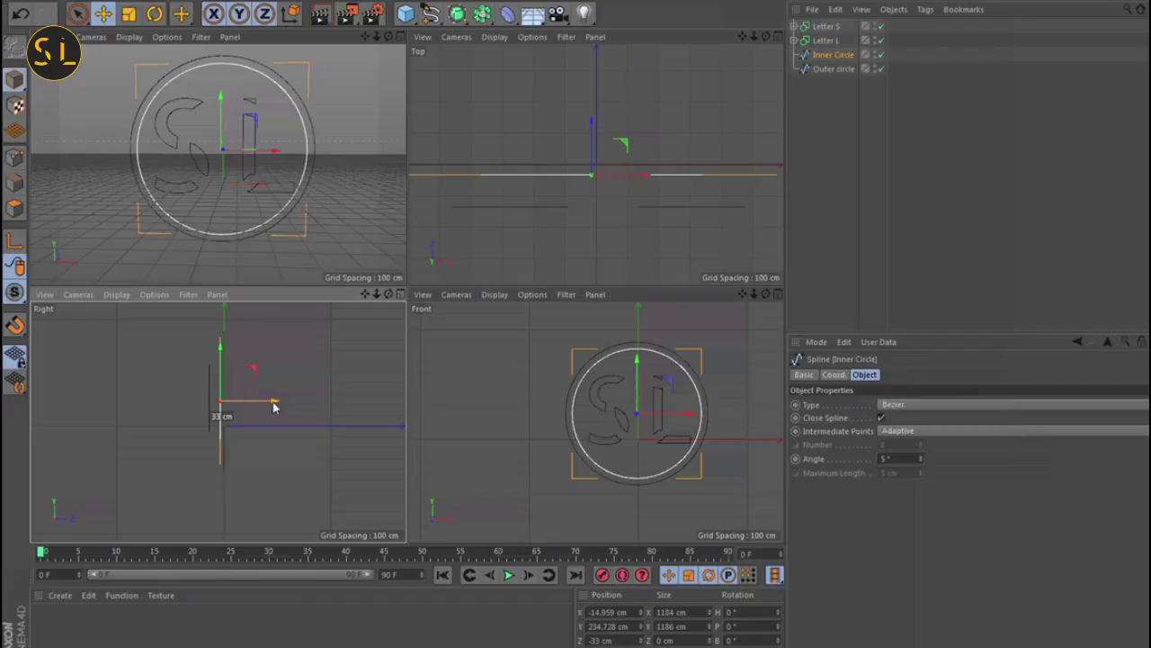
Move the Letter L and Letter S masks together along Z to about -84 cm, closer to the circles
click(825, 41)
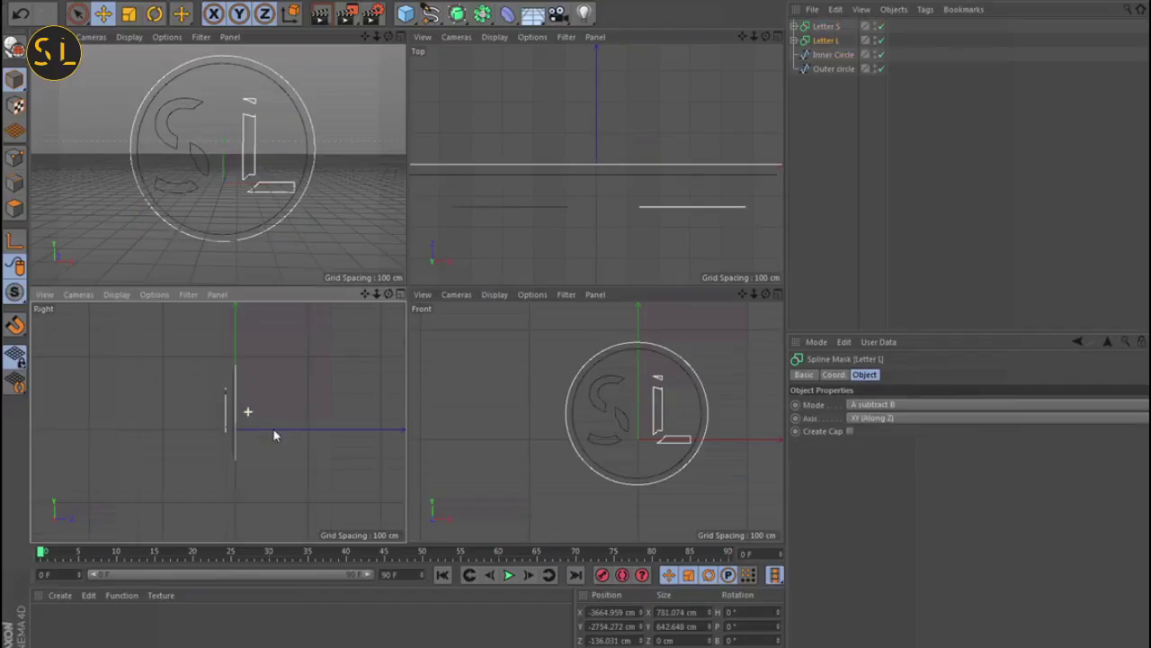
alt+middle_drag(275, 435, 256, 358)
scroll(258, 478, down, 3)
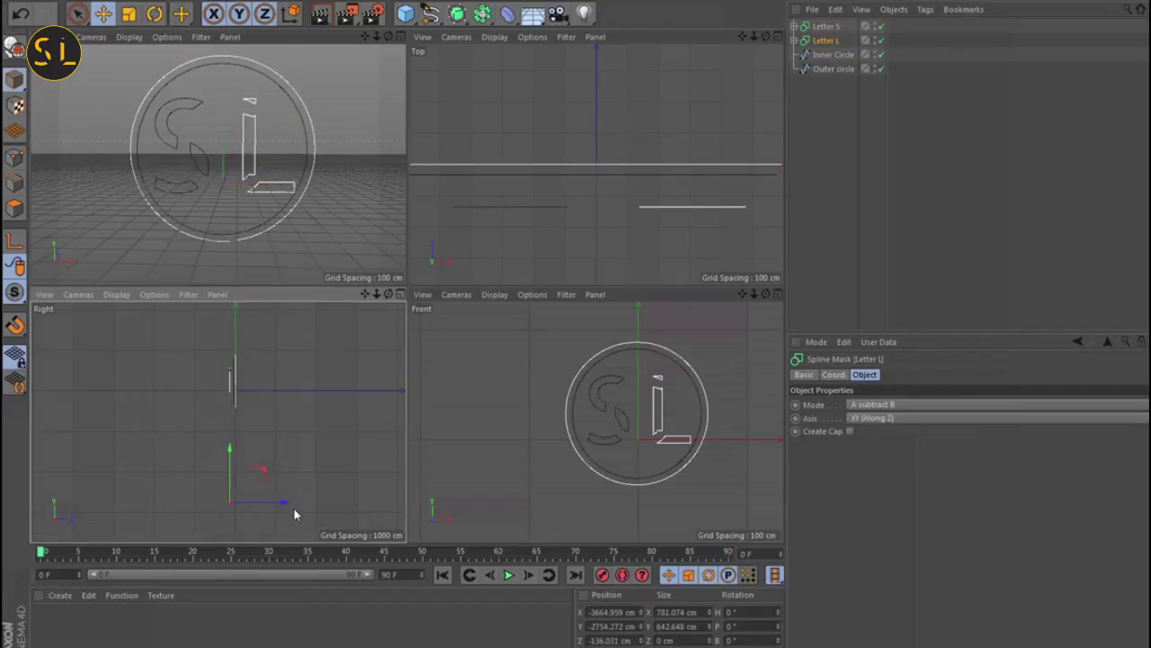
drag(280, 504, 283, 506)
key(ctrl+z)
ctrl+click(826, 29)
click(318, 413)
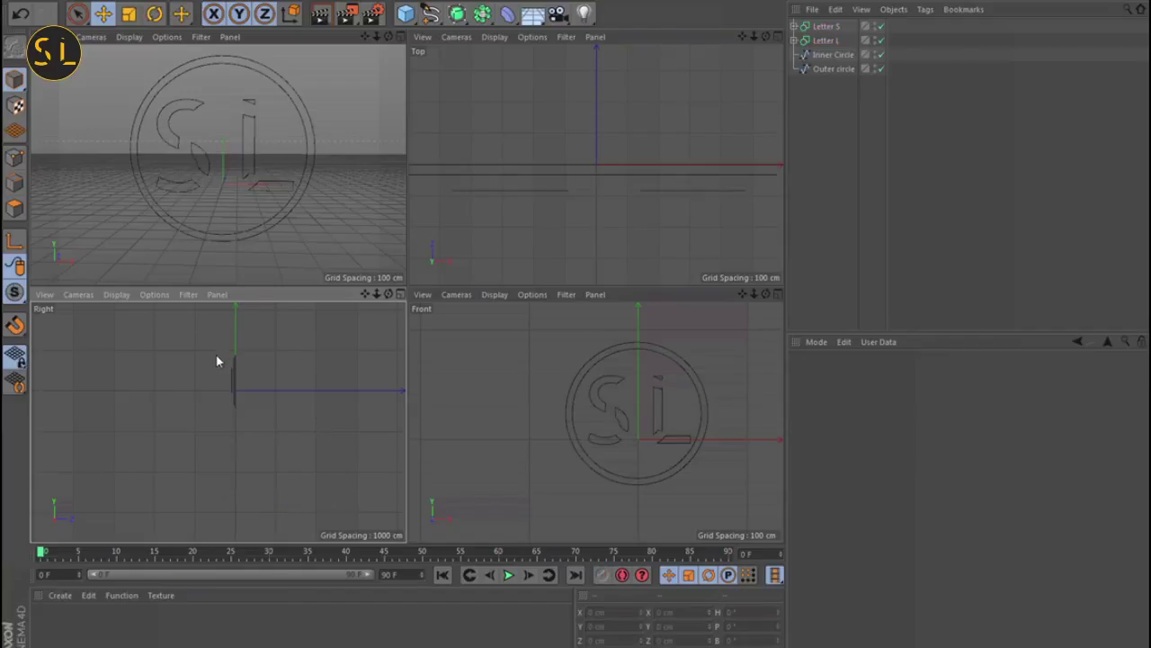
Examine the depth spacing between the letter masks, inner circle and outer circle in the right view
scroll(218, 357, up, 5)
alt+middle_drag(265, 443, 166, 459)
scroll(233, 426, up, 3)
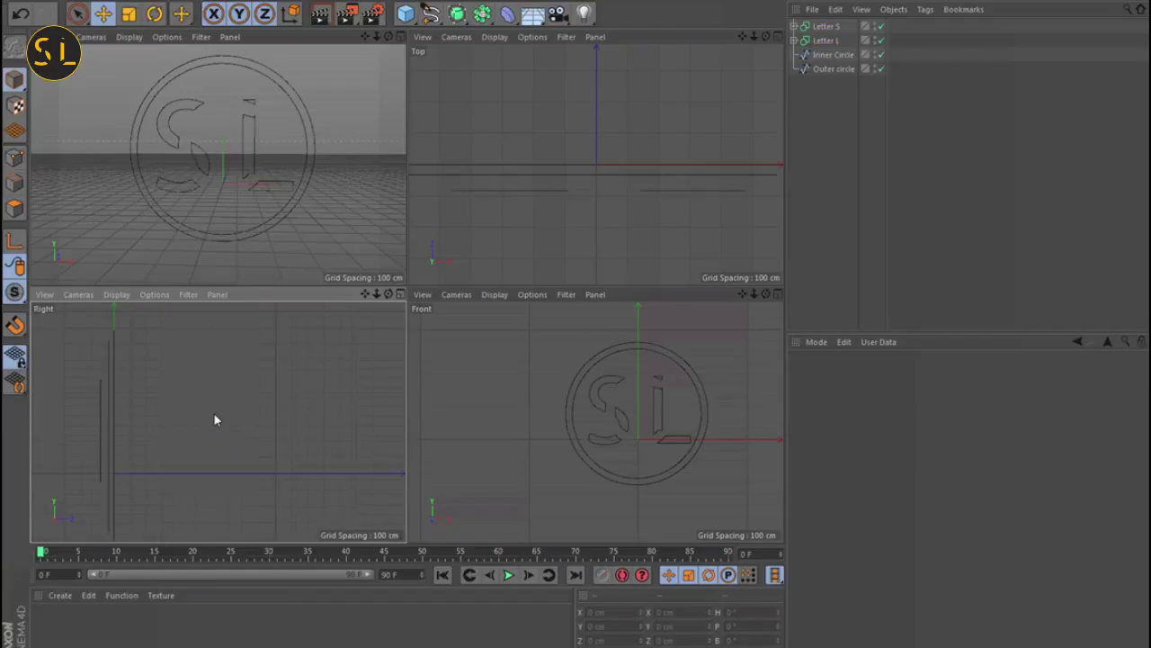
alt+middle_drag(214, 415, 248, 411)
click(820, 211)
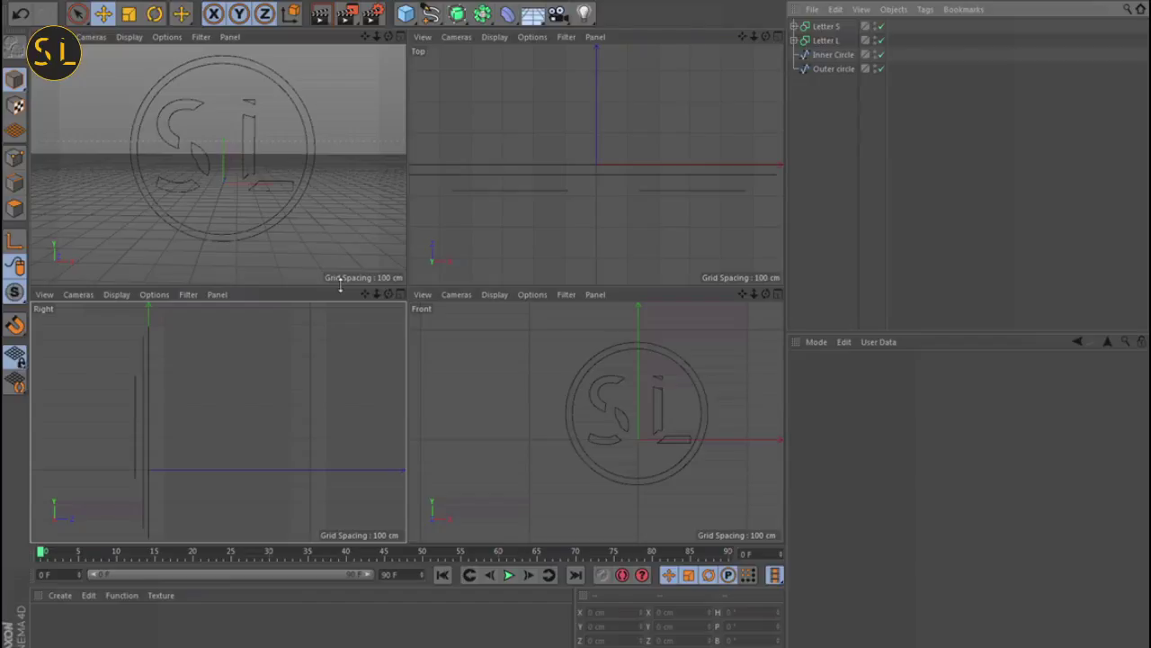
click(97, 637)
click(826, 26)
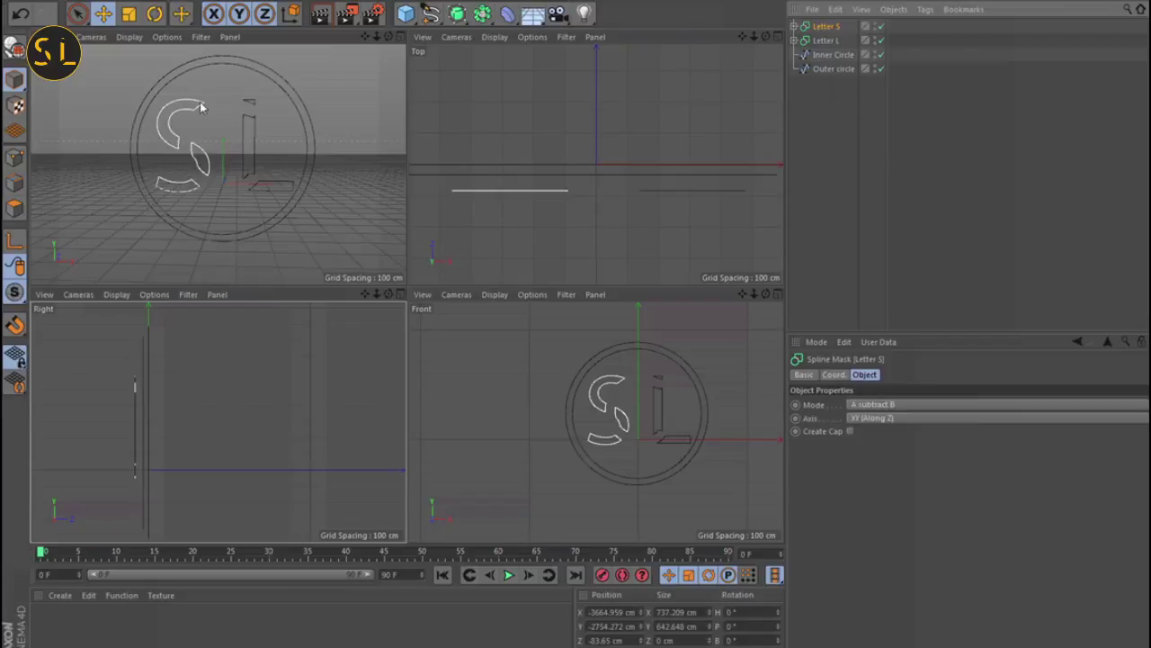
click(828, 93)
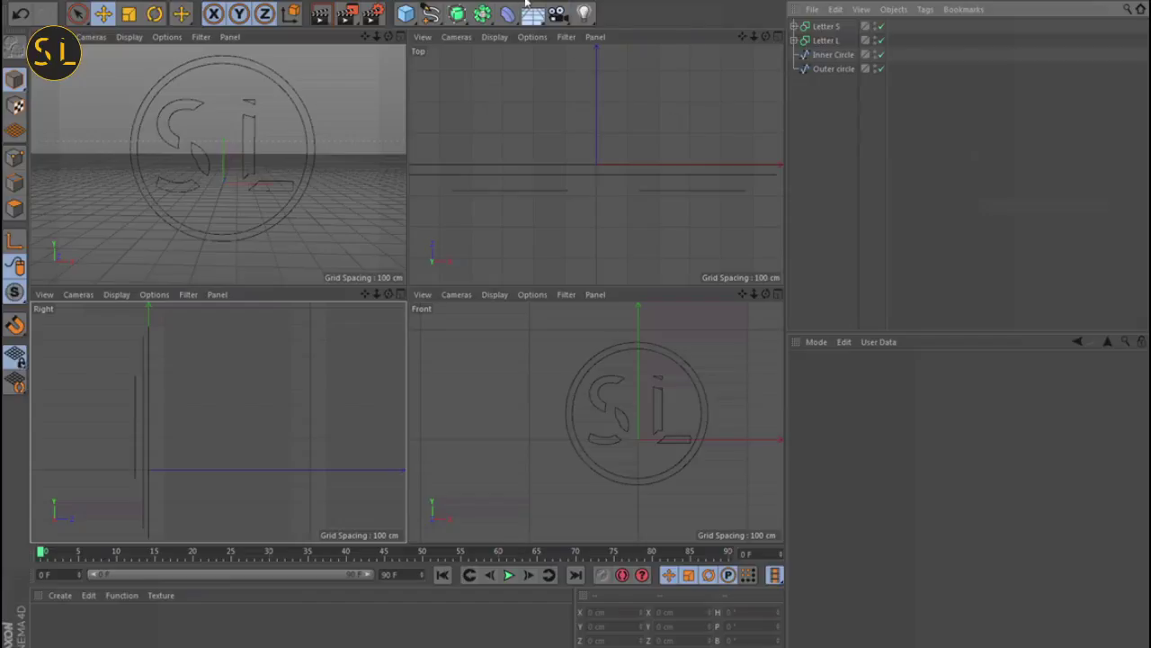
Create a null object and name it Logo
click(406, 13)
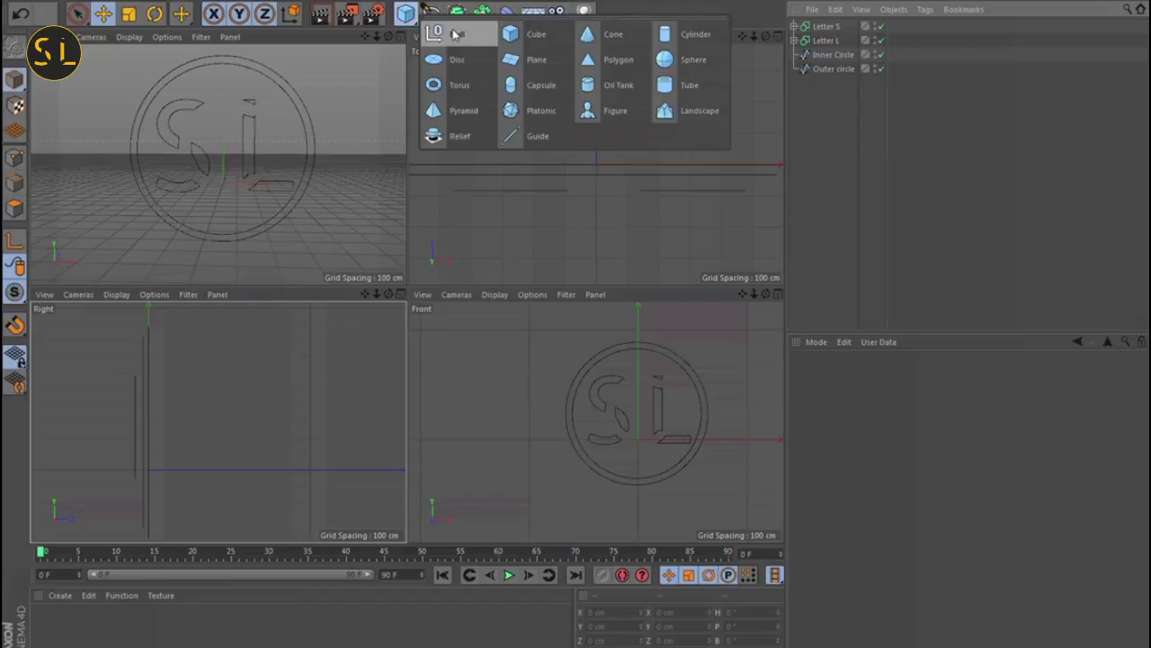
click(455, 33)
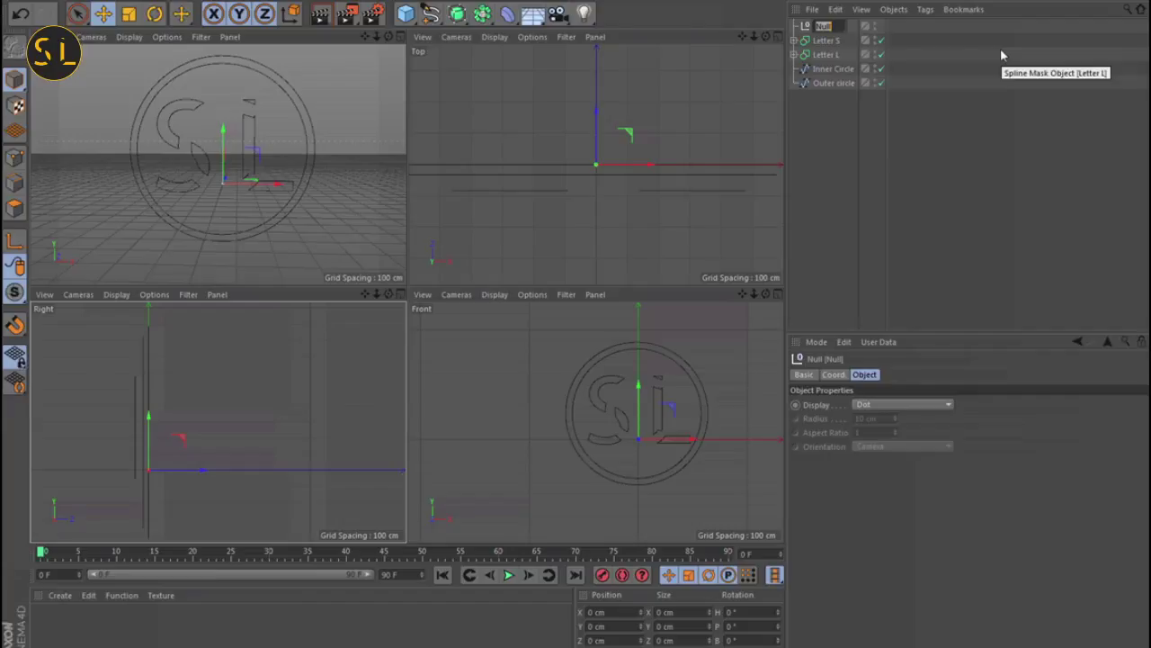
text(Logo)
key(Return)
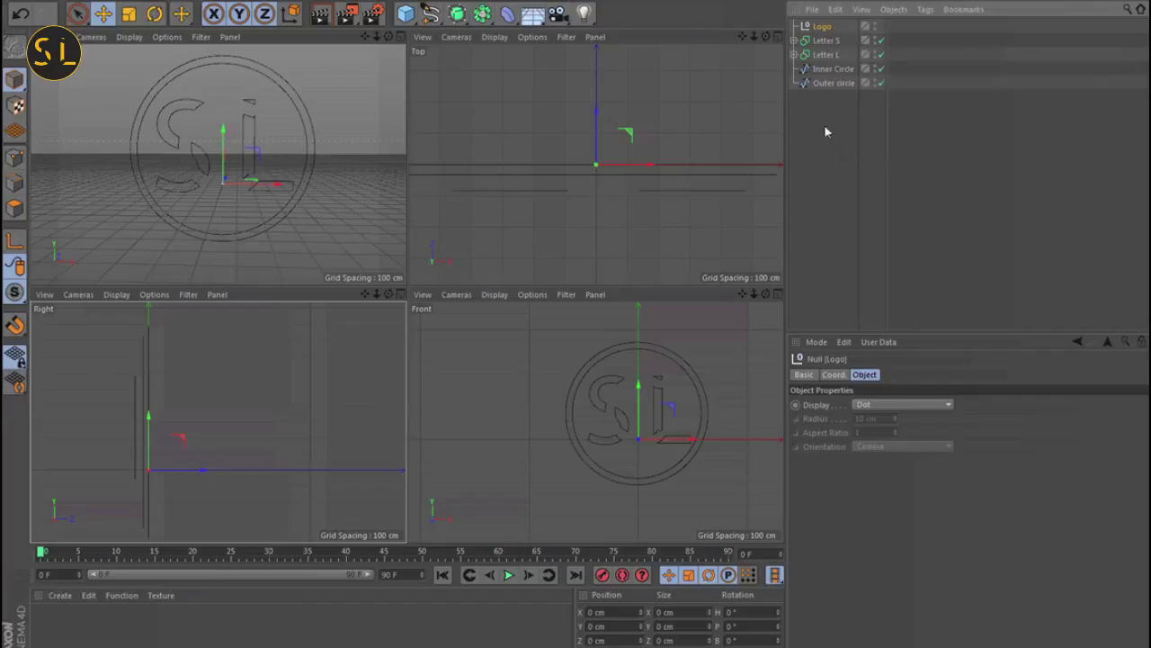
Duplicate the Logo null and rename the copy Logo BG
ctrl+drag(829, 28, 832, 35)
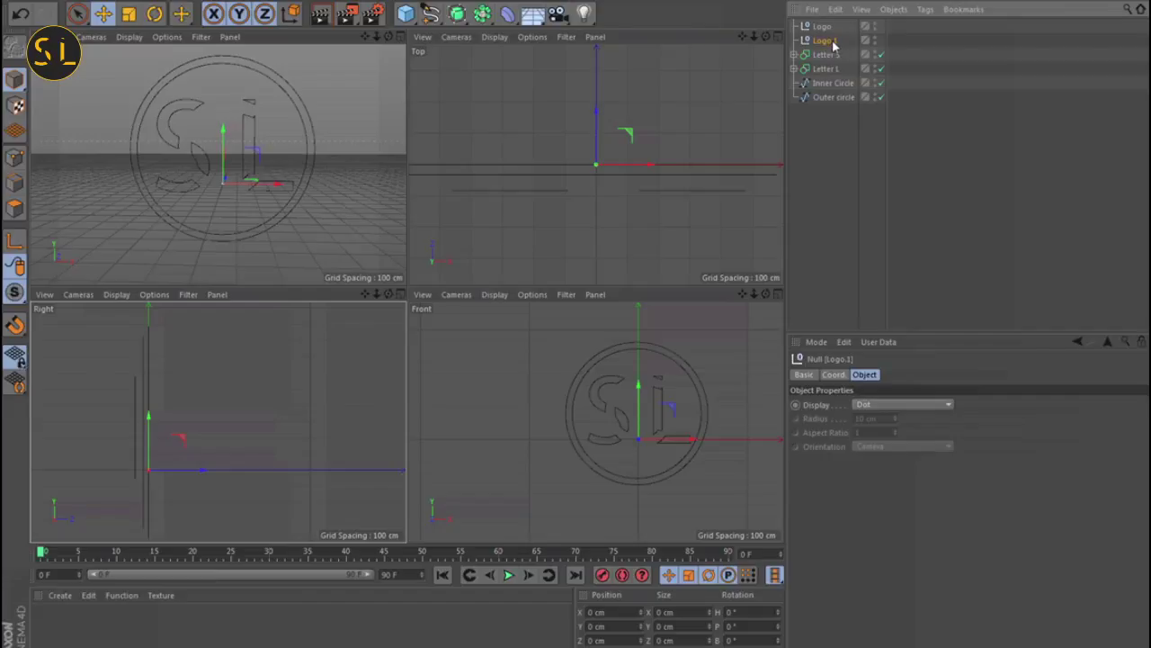
double_click(828, 40)
text(Log)
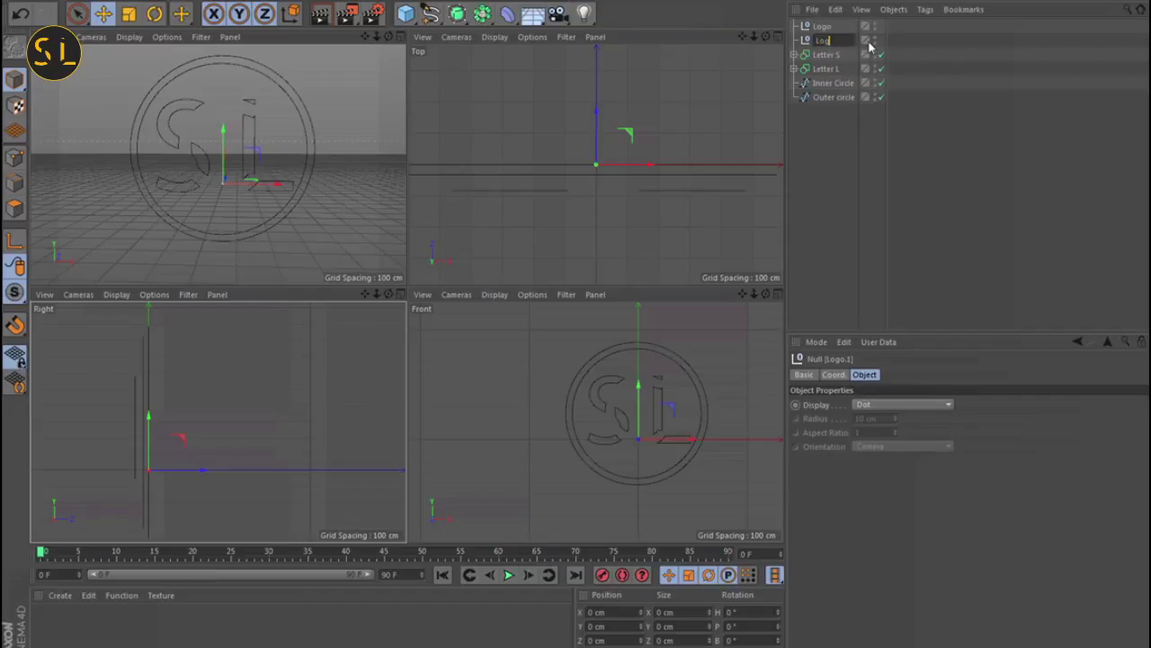
text(o Sh)
key(BackSpace)
key(BackSpace)
key(BackSpace)
key(Return)
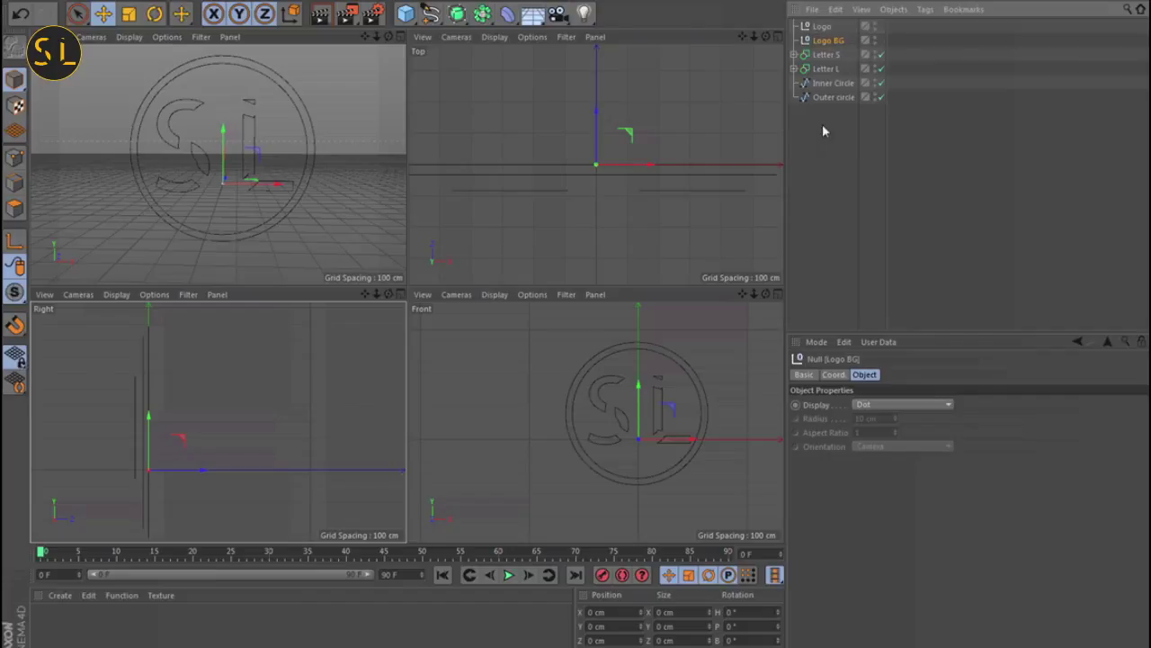
Parent the Inner Circle and Outer circle splines to the Logo BG null
click(828, 83)
shift+click(828, 97)
drag(828, 86, 840, 42)
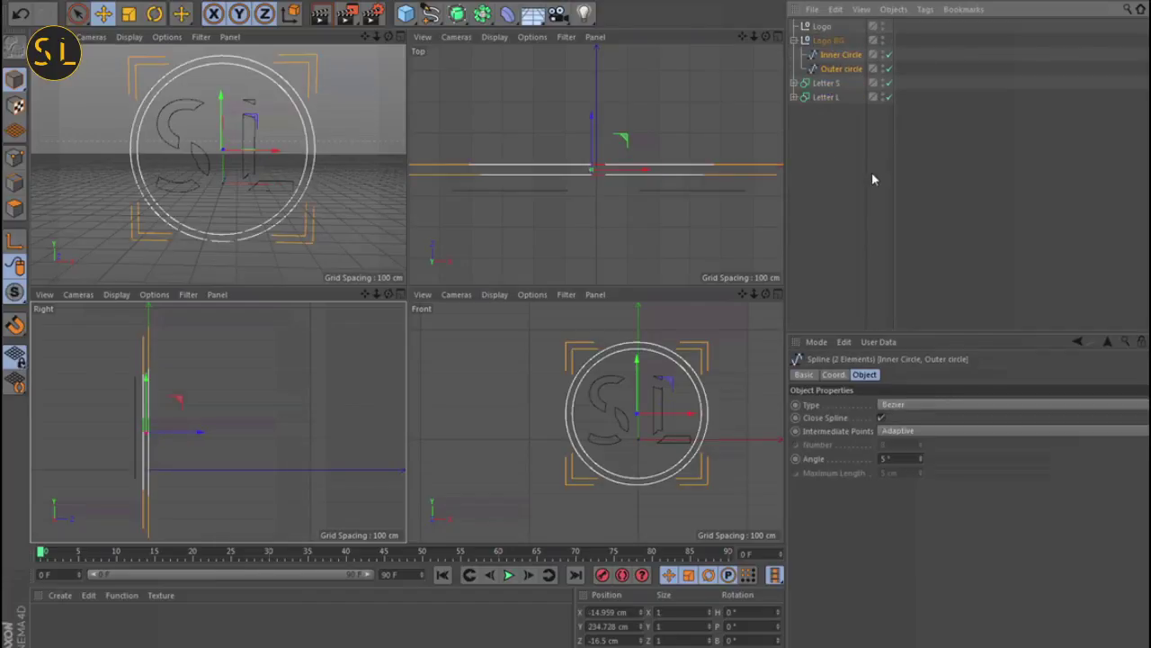
Parent the Letter S and Letter L spline masks to the Logo null and expand its hierarchy
click(828, 83)
shift+click(828, 97)
drag(833, 36, 831, 36)
click(834, 140)
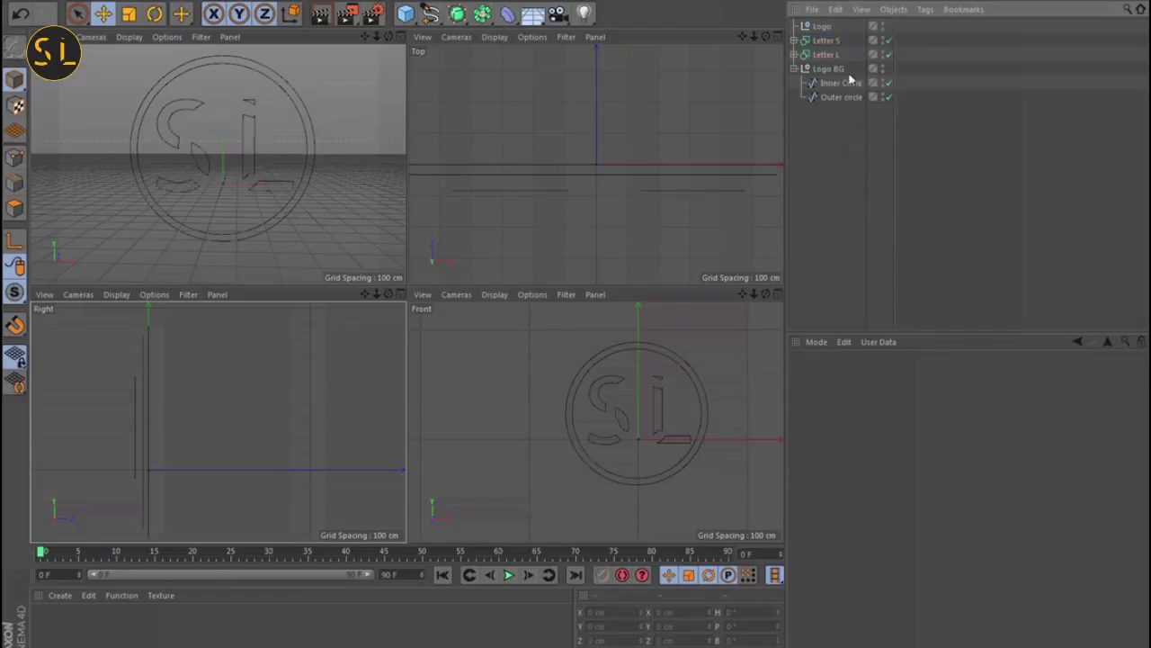
click(824, 41)
shift+click(826, 56)
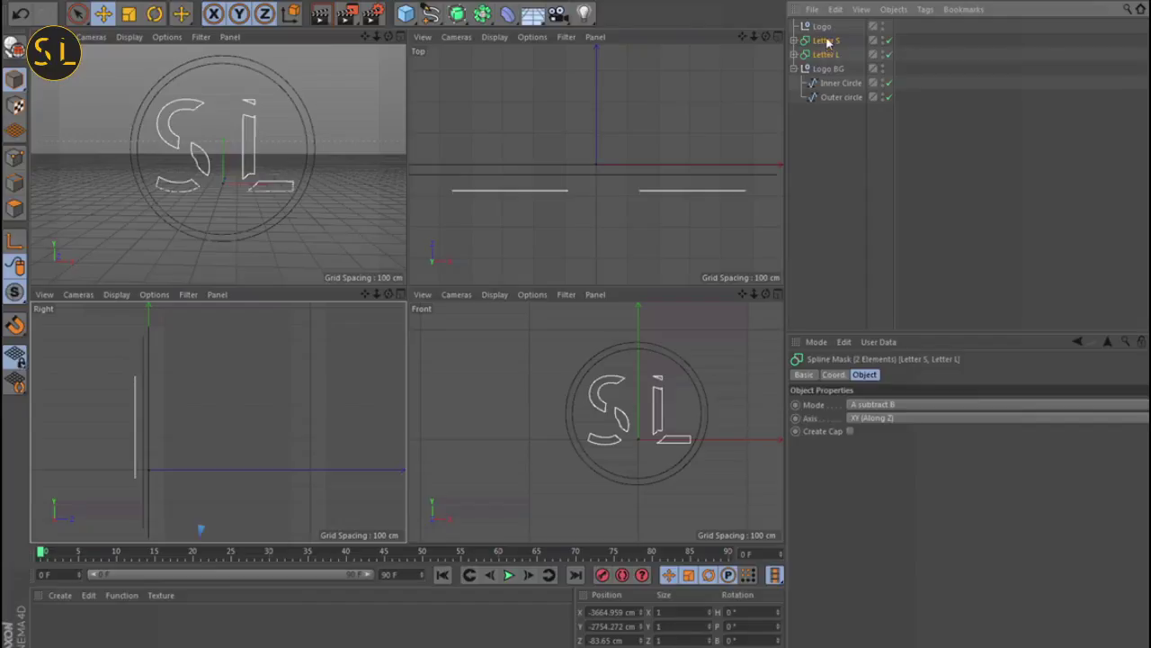
drag(827, 43, 824, 29)
click(795, 27)
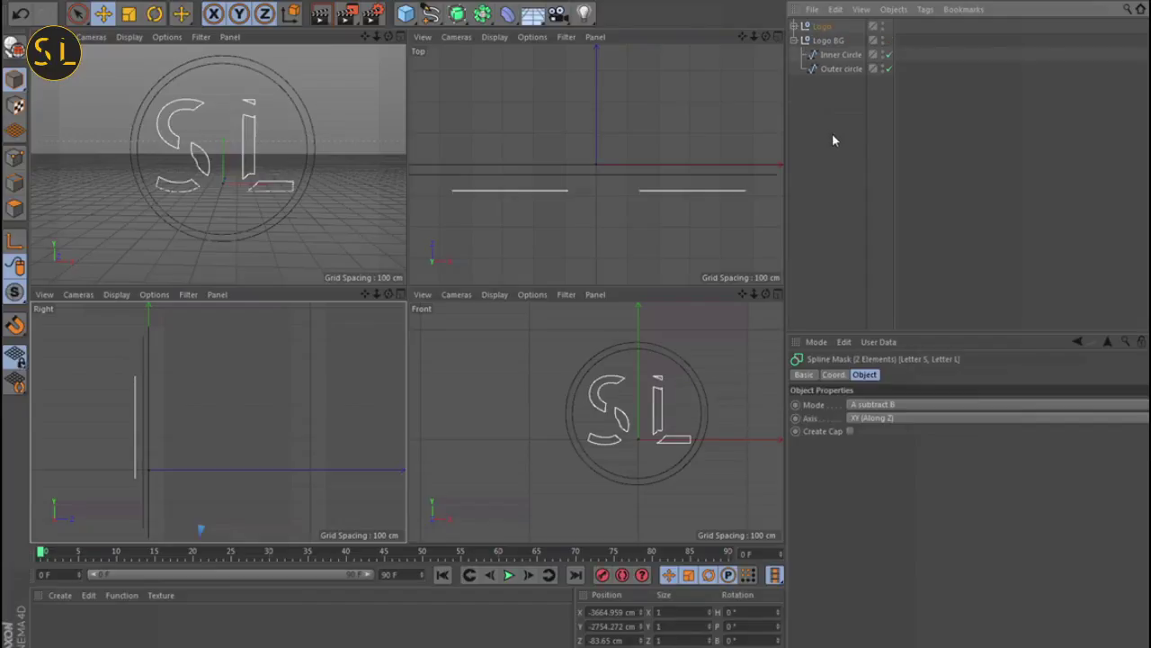
click(827, 135)
click(796, 26)
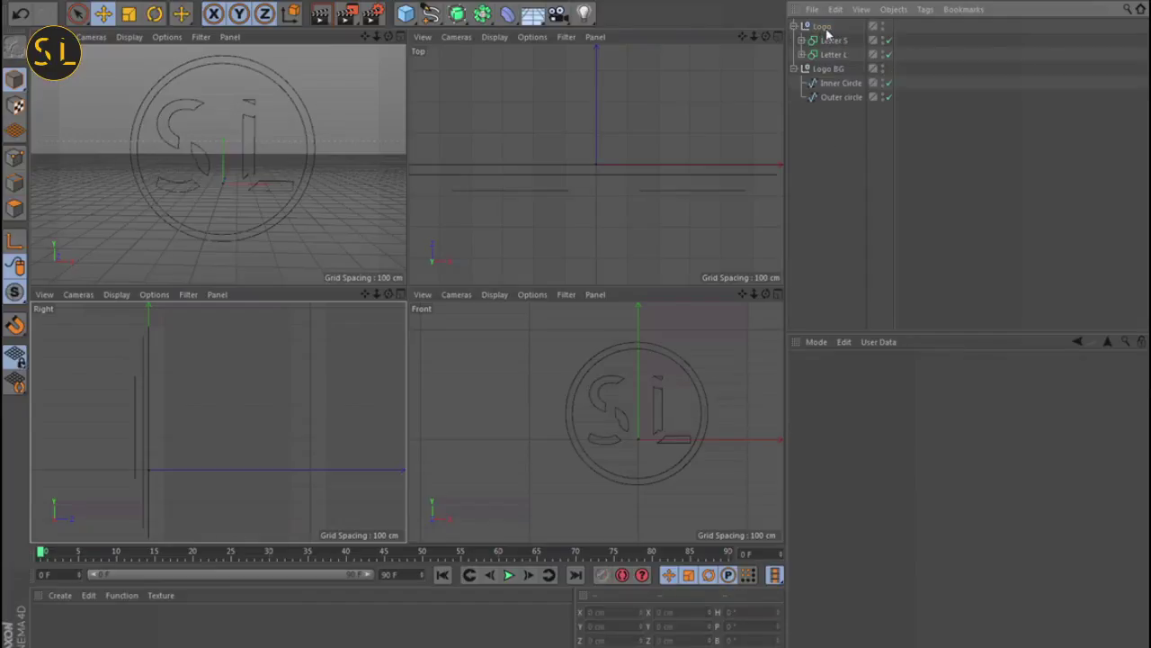
Add a separate Extrude generator as parent of the Letter S mask and of the Letter L mask
click(832, 40)
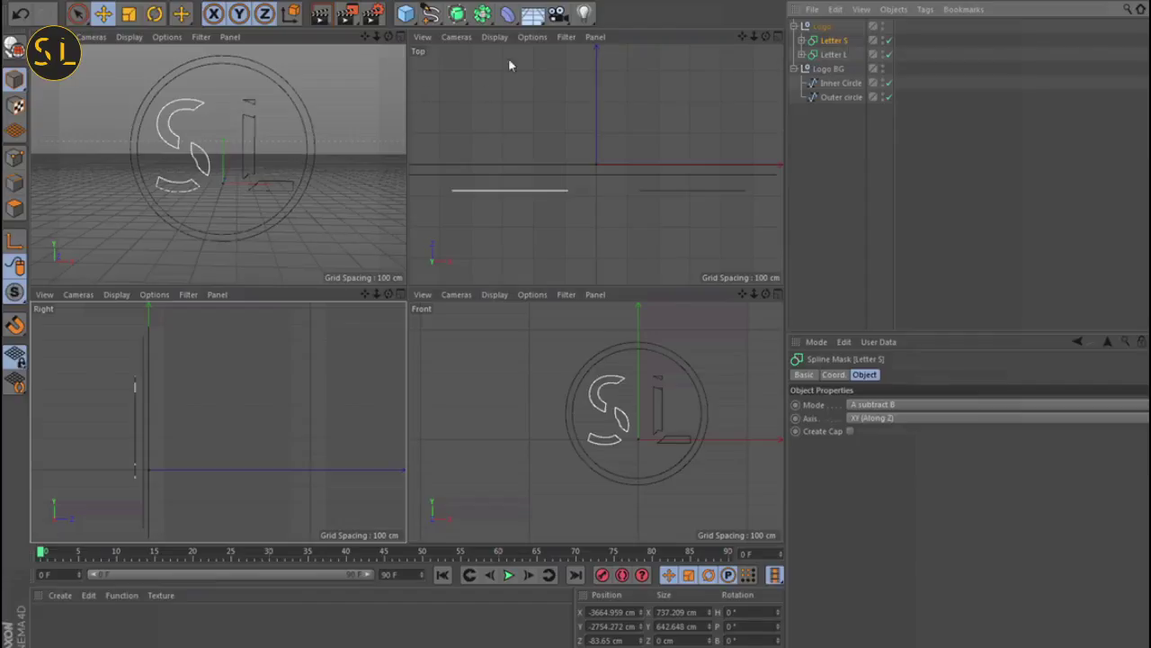
click(457, 17)
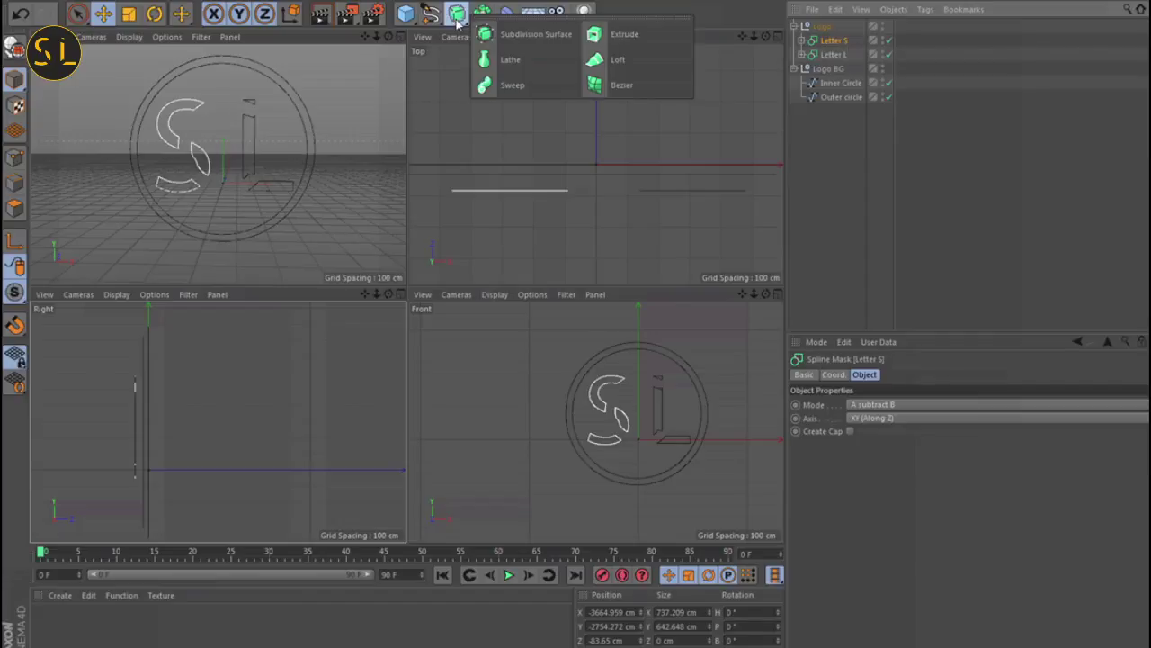
alt+click(617, 36)
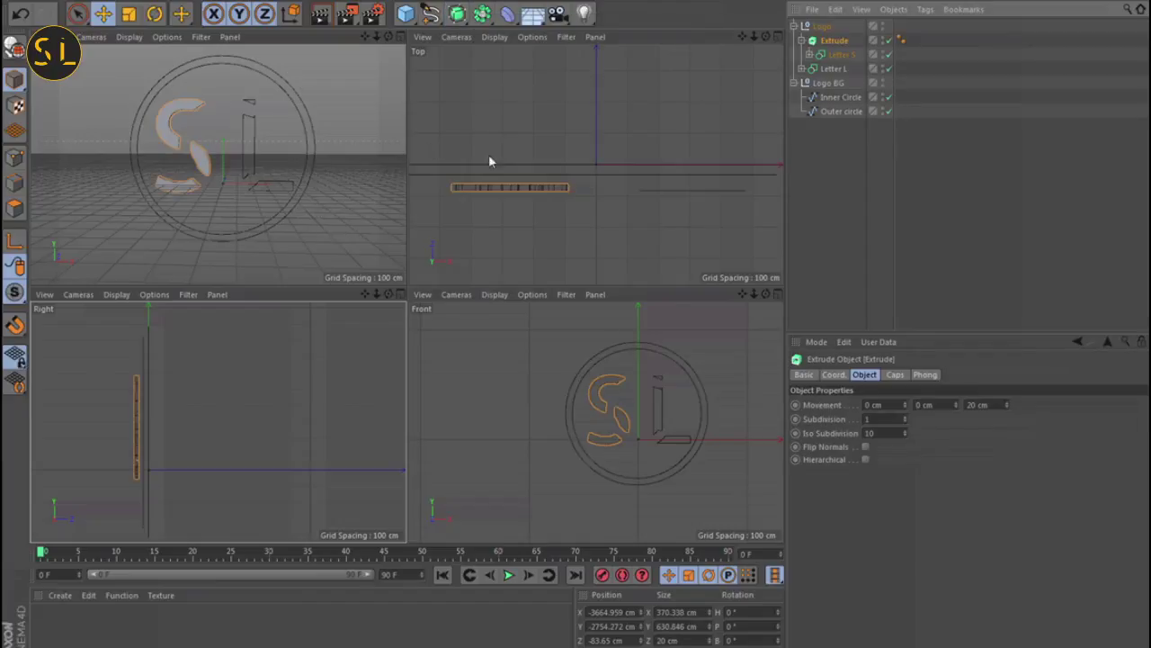
click(833, 69)
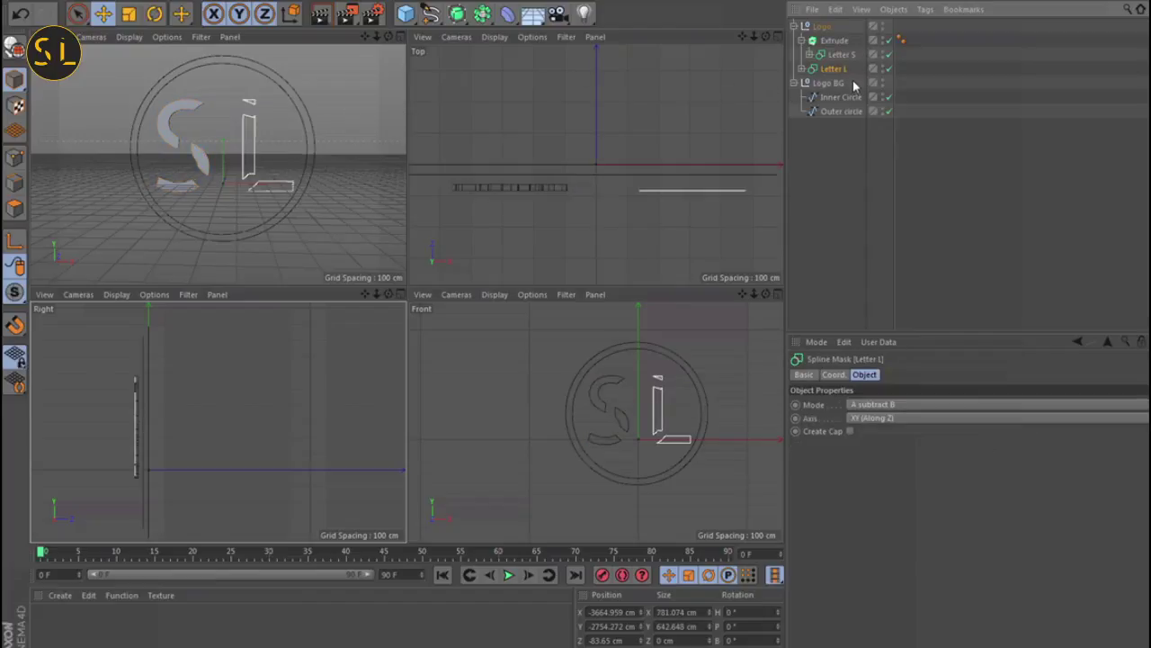
click(458, 14)
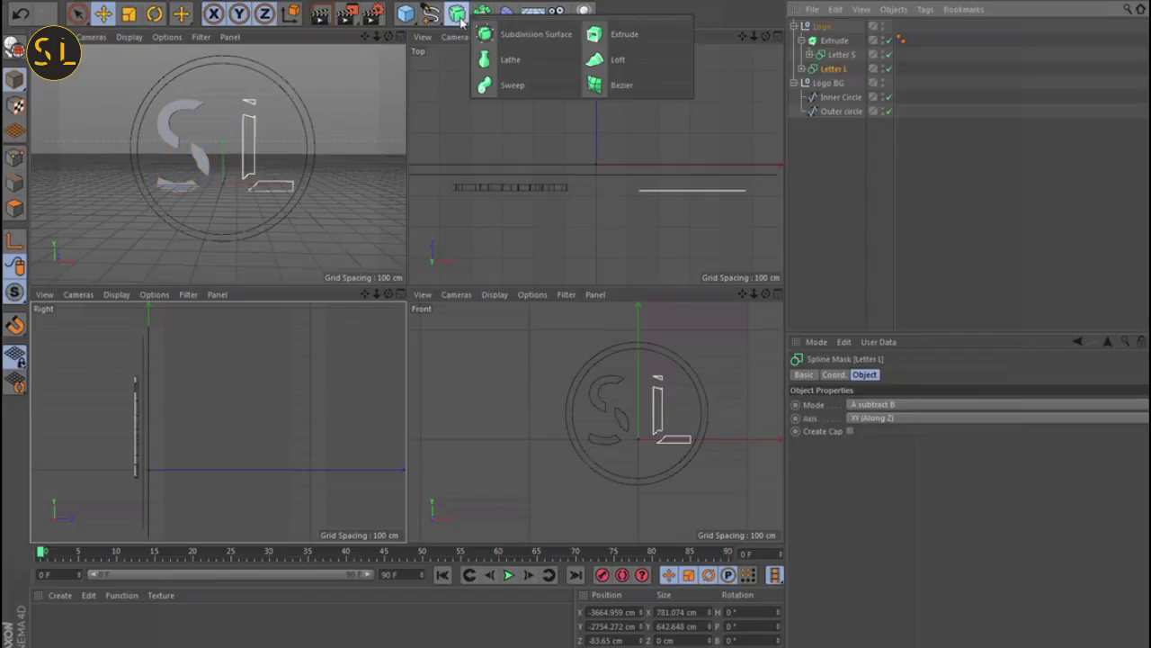
click(621, 39)
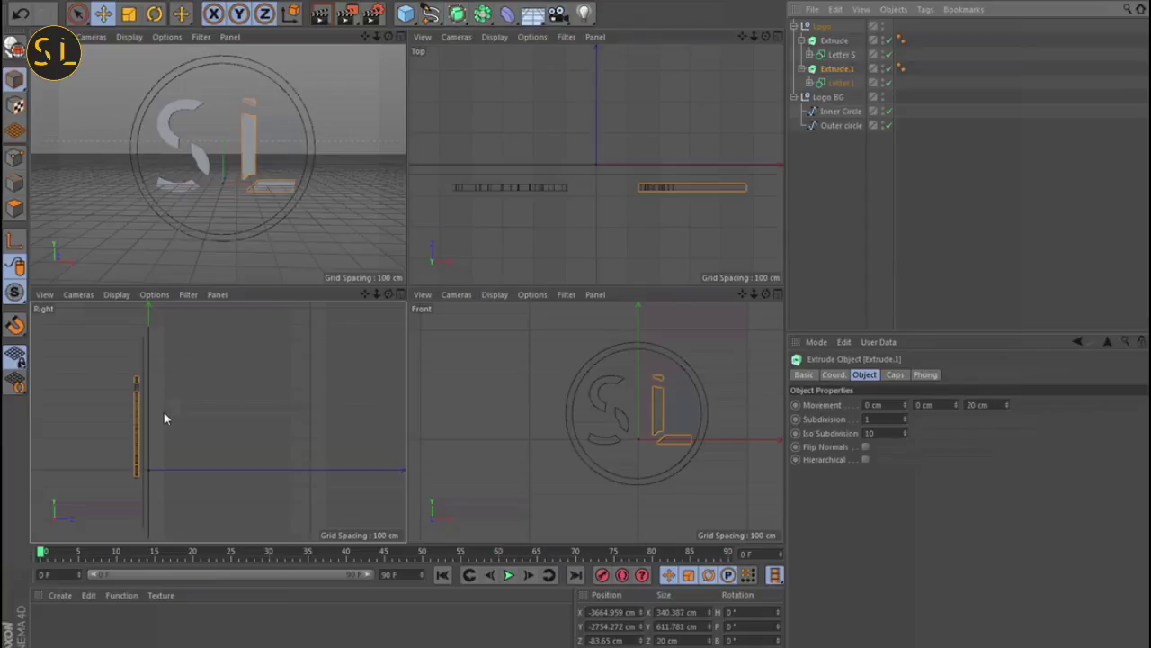
Set the Z extrusion movement of both the Letter S and Letter L Extrude objects to 29 cm
scroll(165, 410, up, 3)
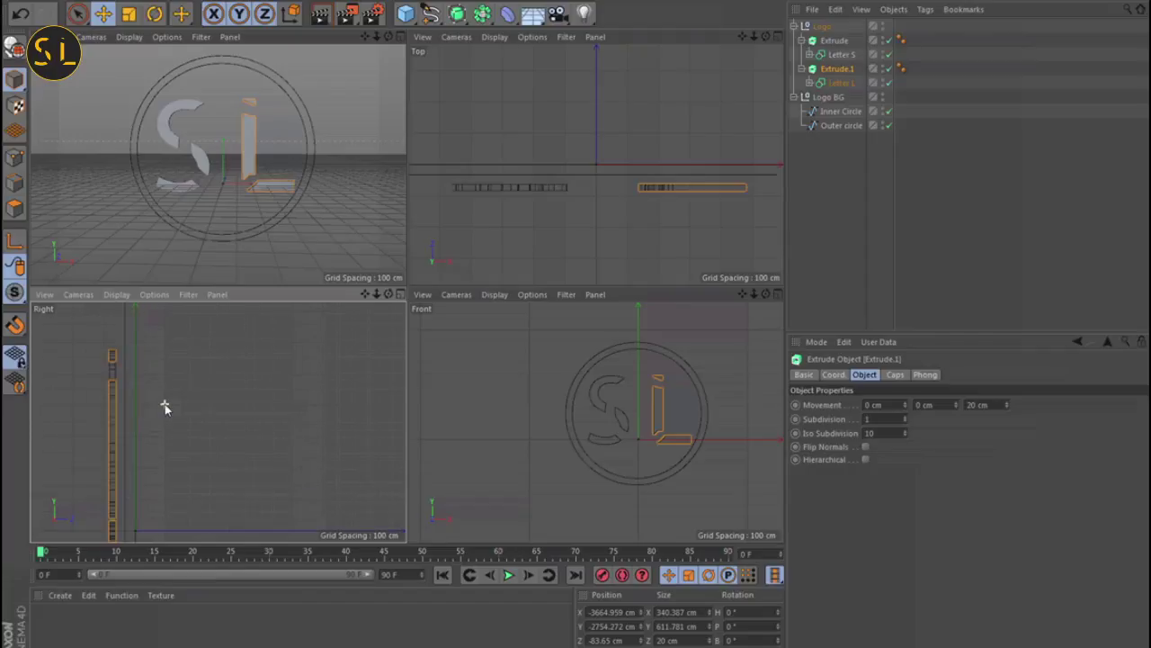
click(835, 41)
double_click(990, 404)
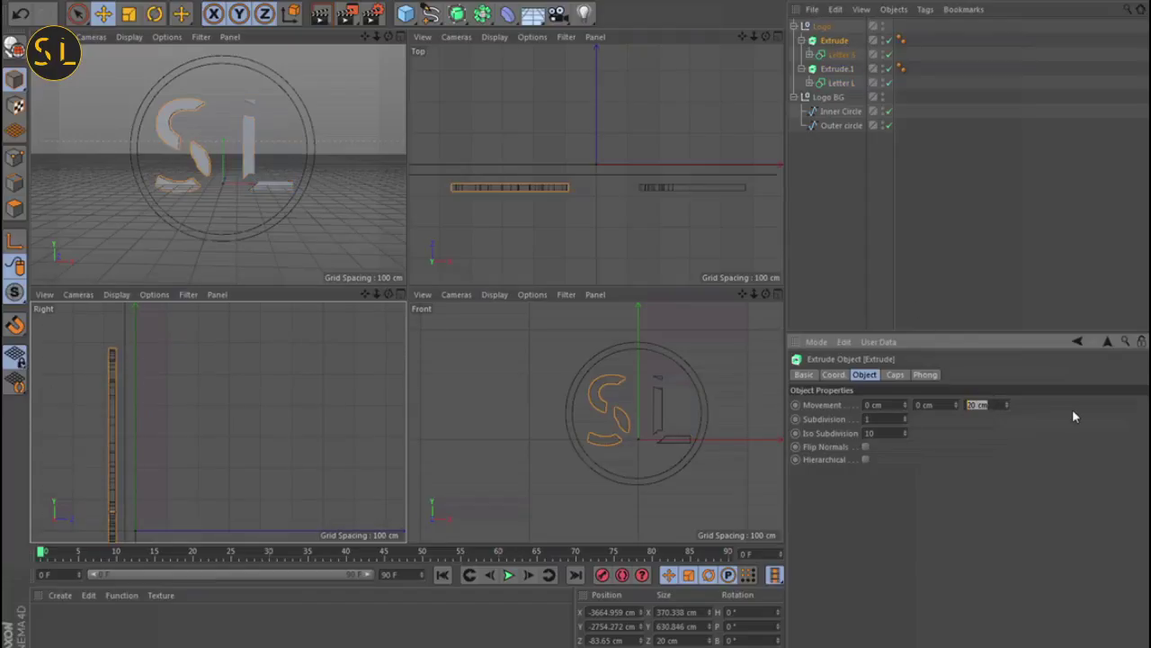
text(29)
key(Return)
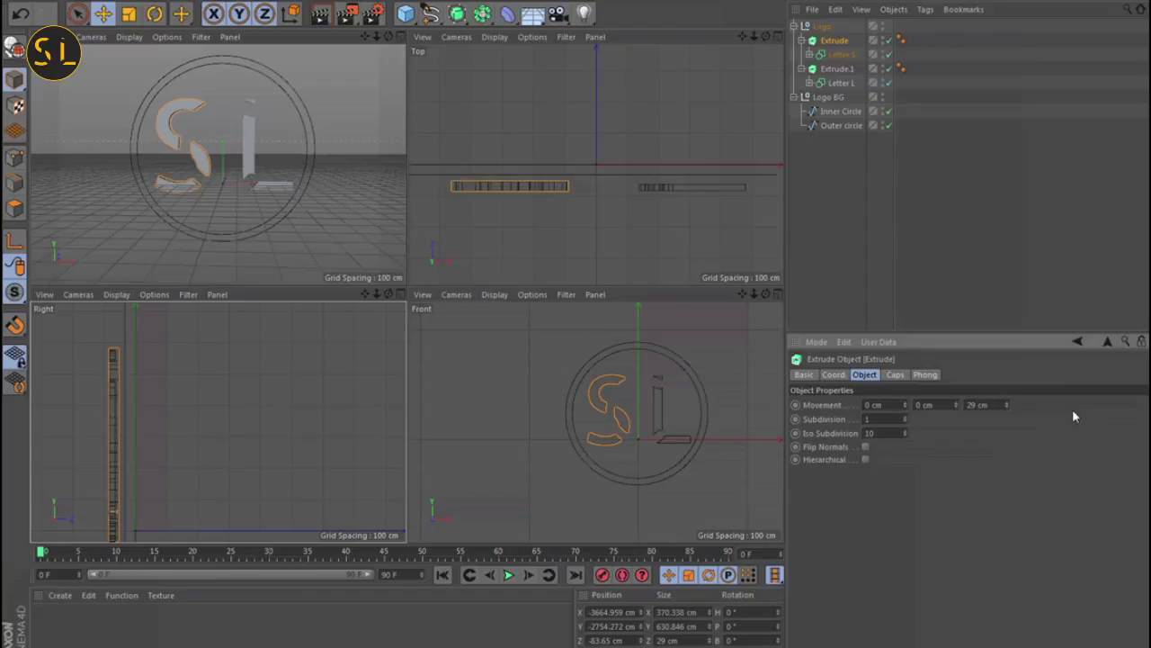
click(844, 71)
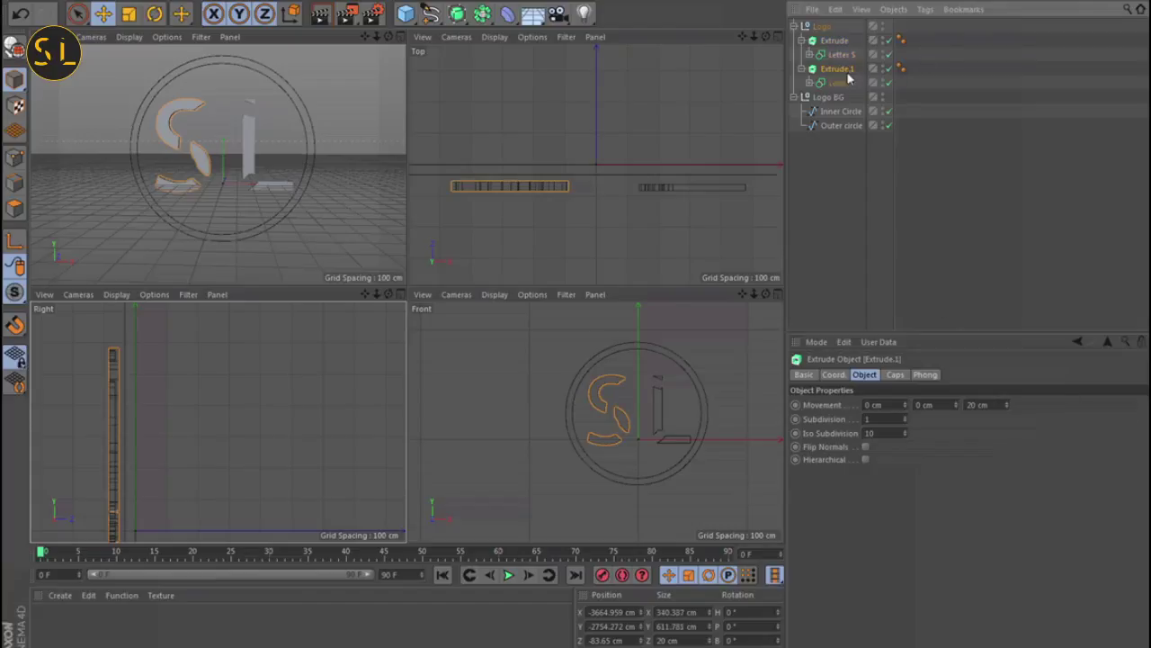
double_click(980, 404)
text(29)
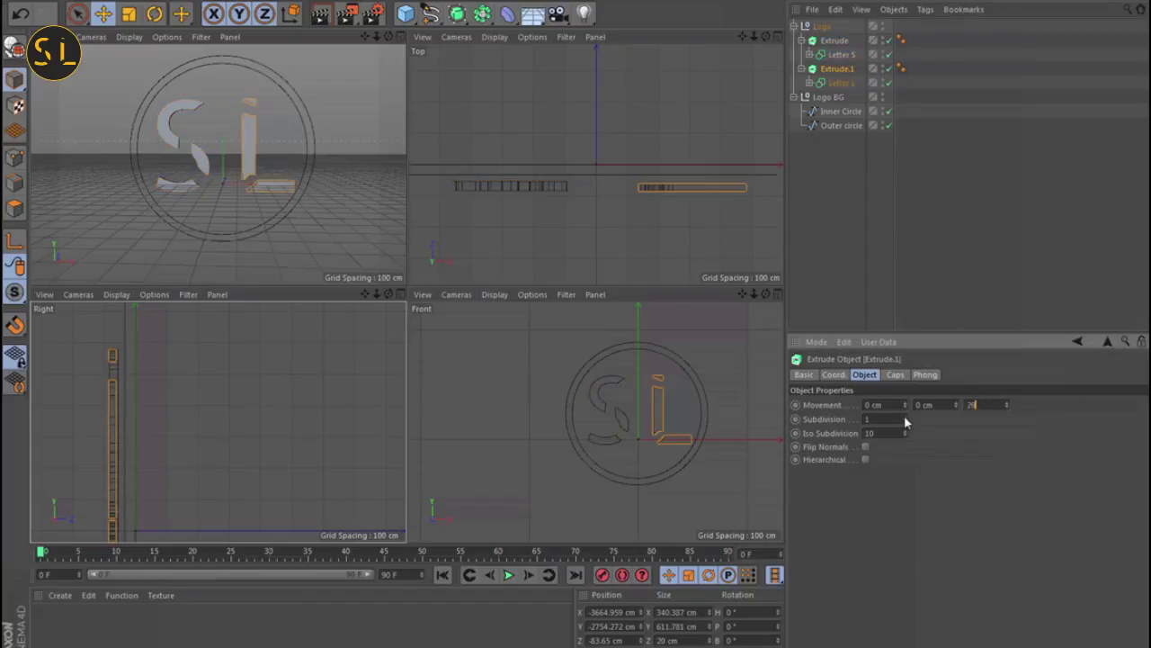
key(Return)
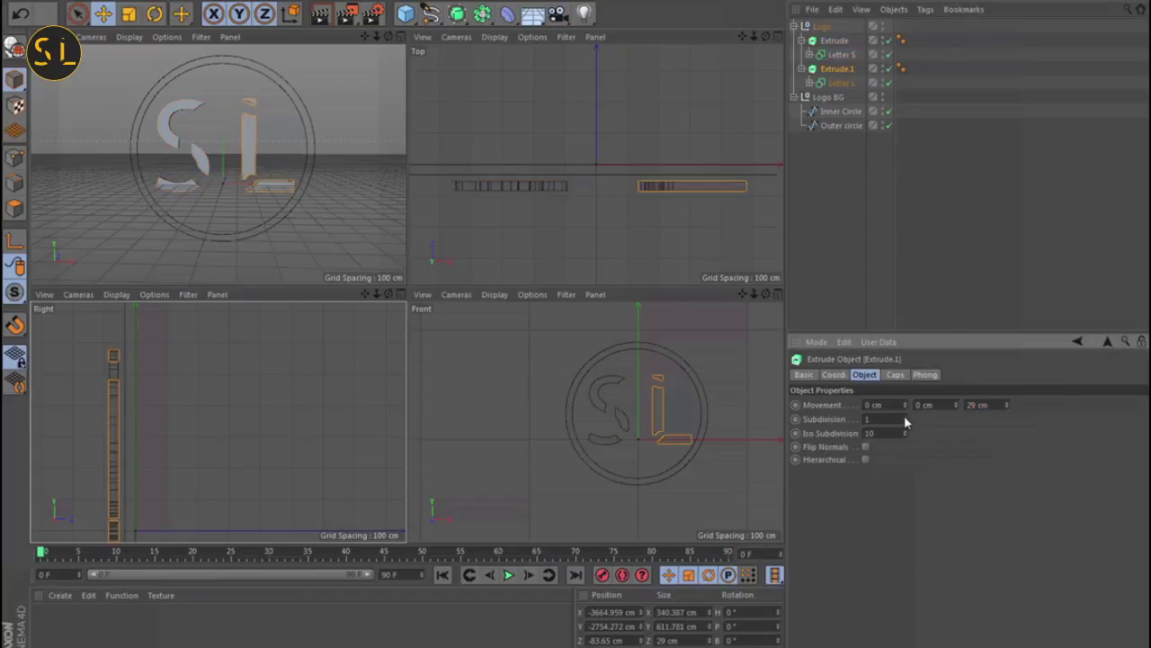
Move the Letter S and Letter L Extrude objects together along Z to about -63 cm in the right view
ctrl+click(838, 41)
key(o)
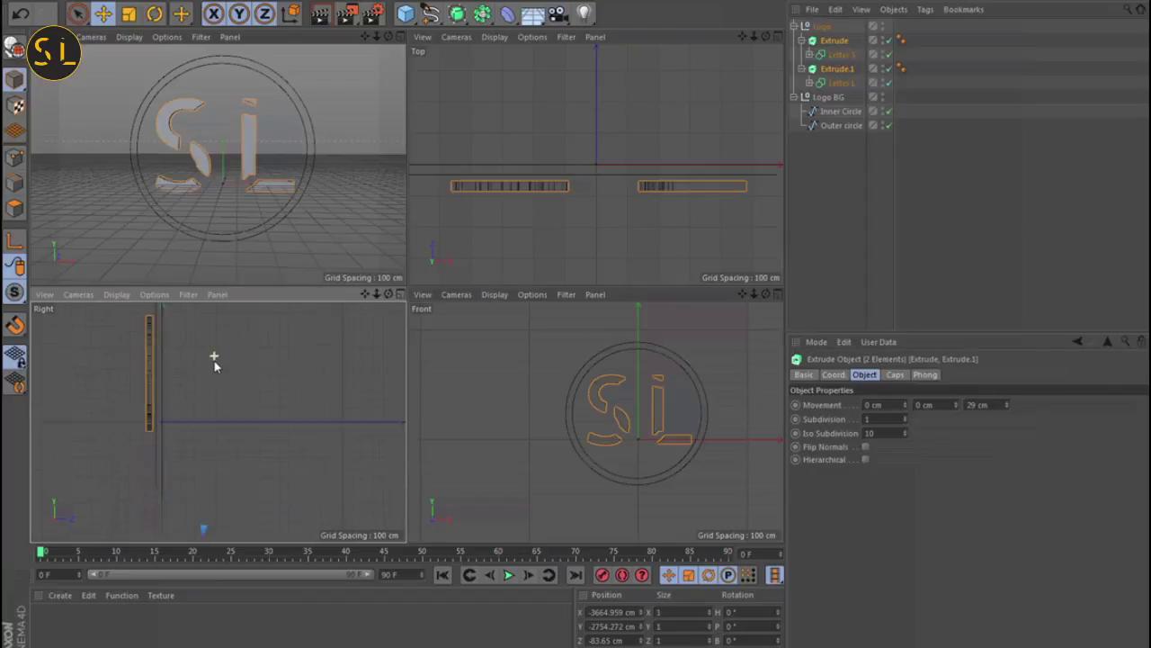
scroll(225, 385, down, 5)
alt+middle_drag(293, 449, 239, 416)
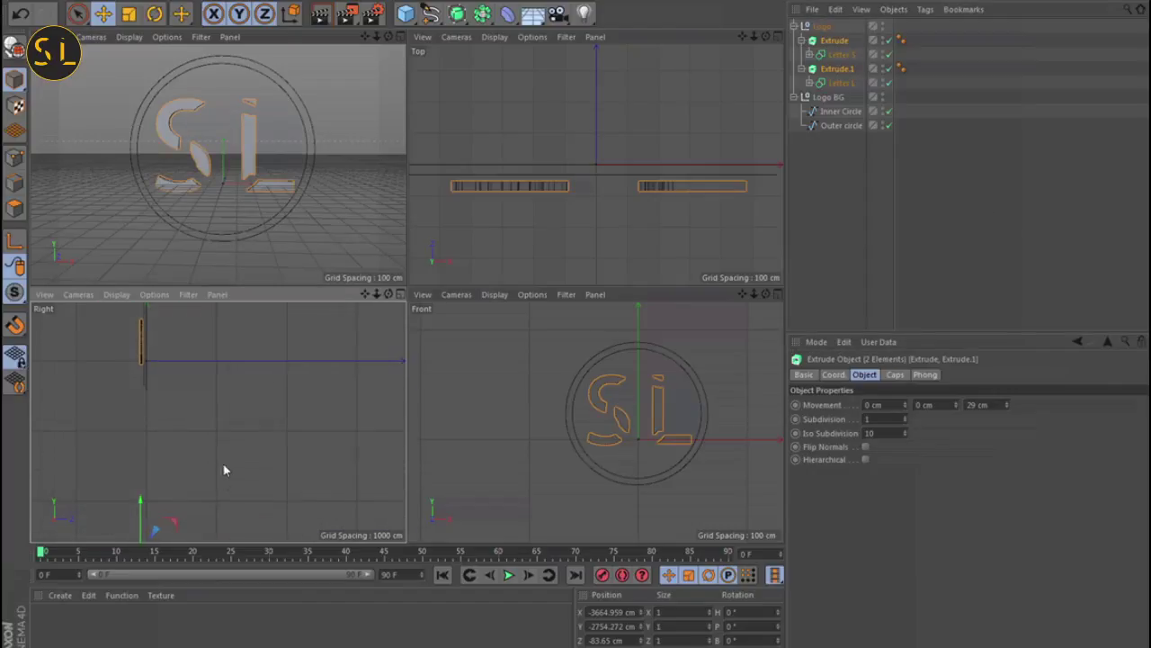
alt+middle_drag(225, 470, 231, 455)
drag(208, 500, 212, 502)
scroll(188, 390, up, 8)
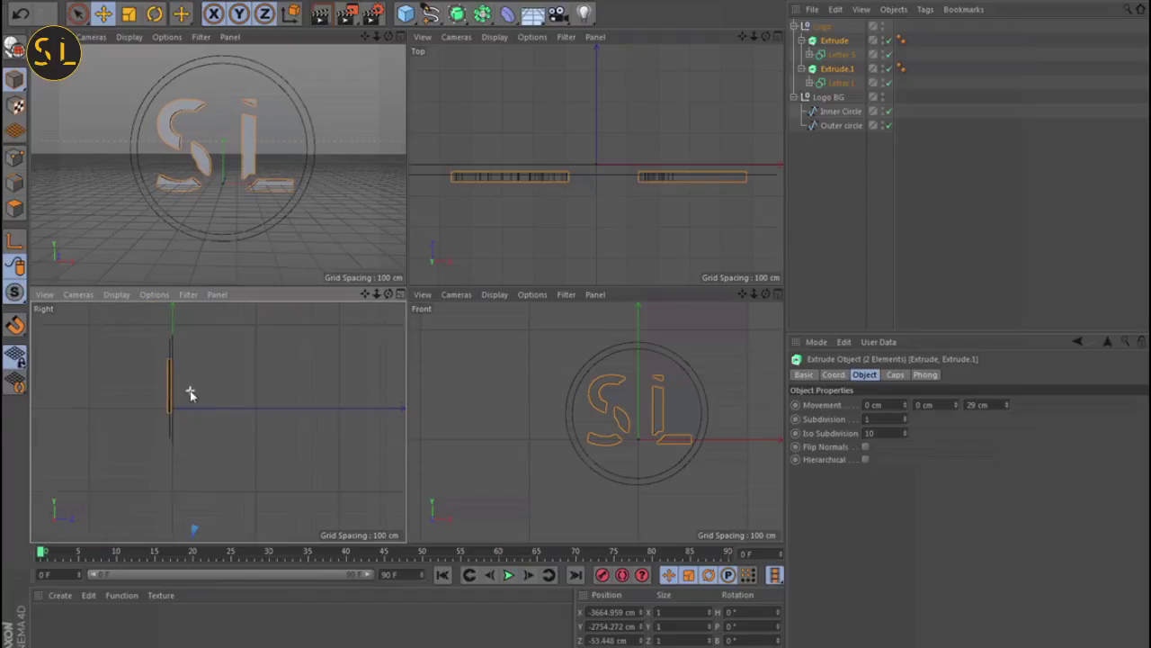
scroll(187, 389, down, 2)
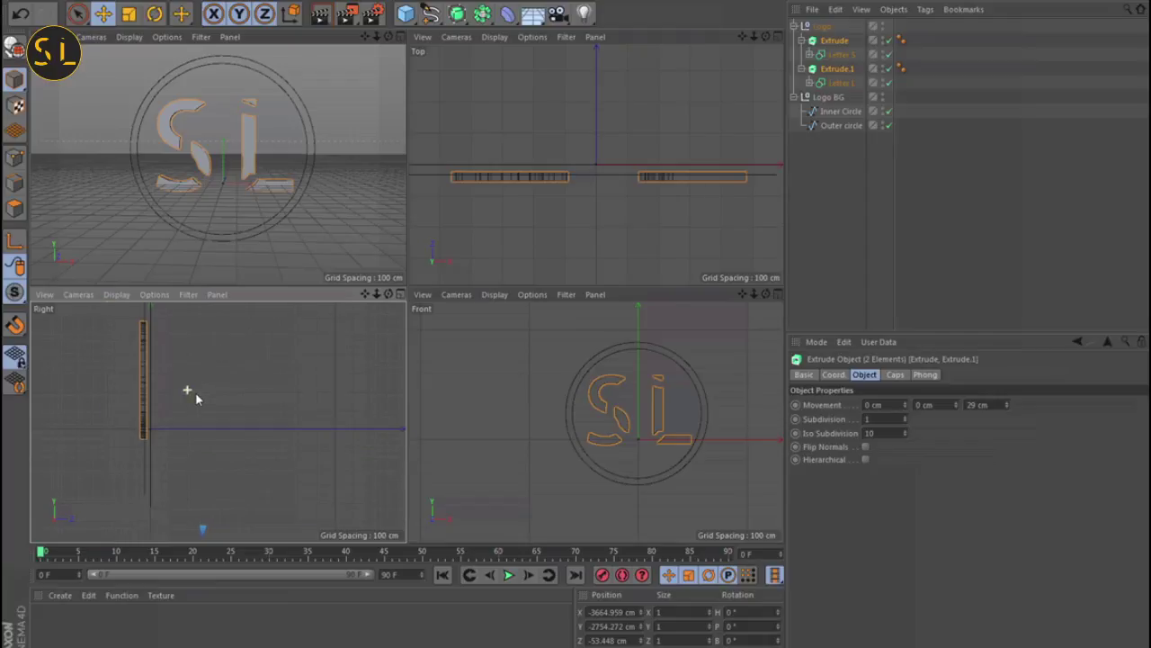
scroll(227, 373, down, 3)
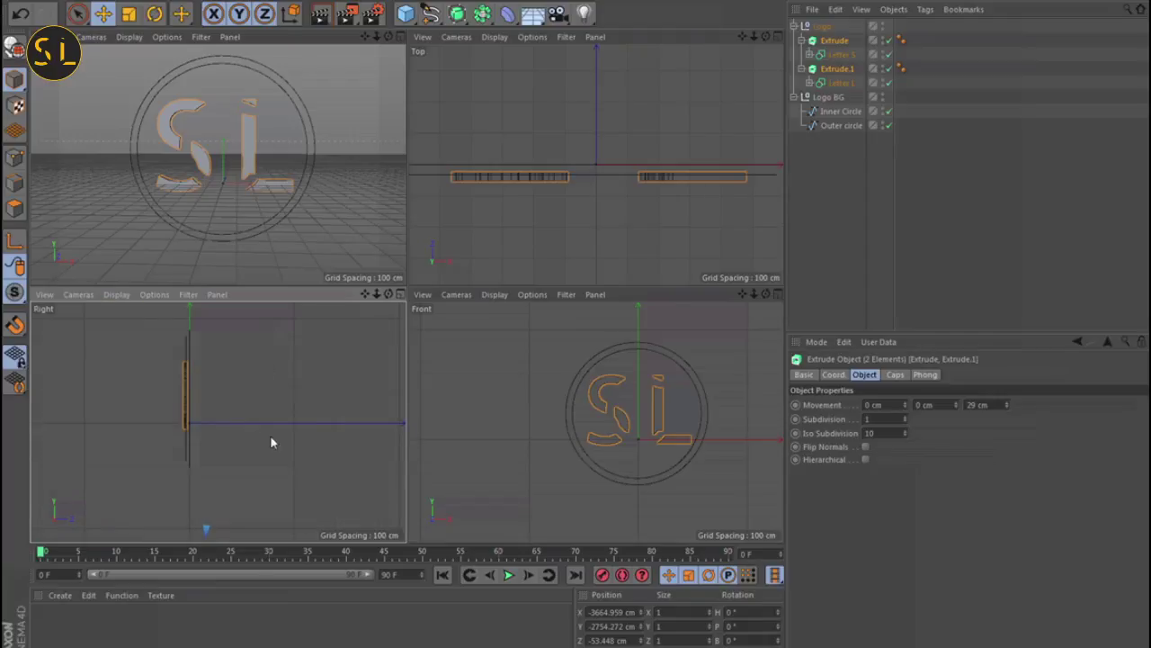
middle_drag(271, 437, 241, 362)
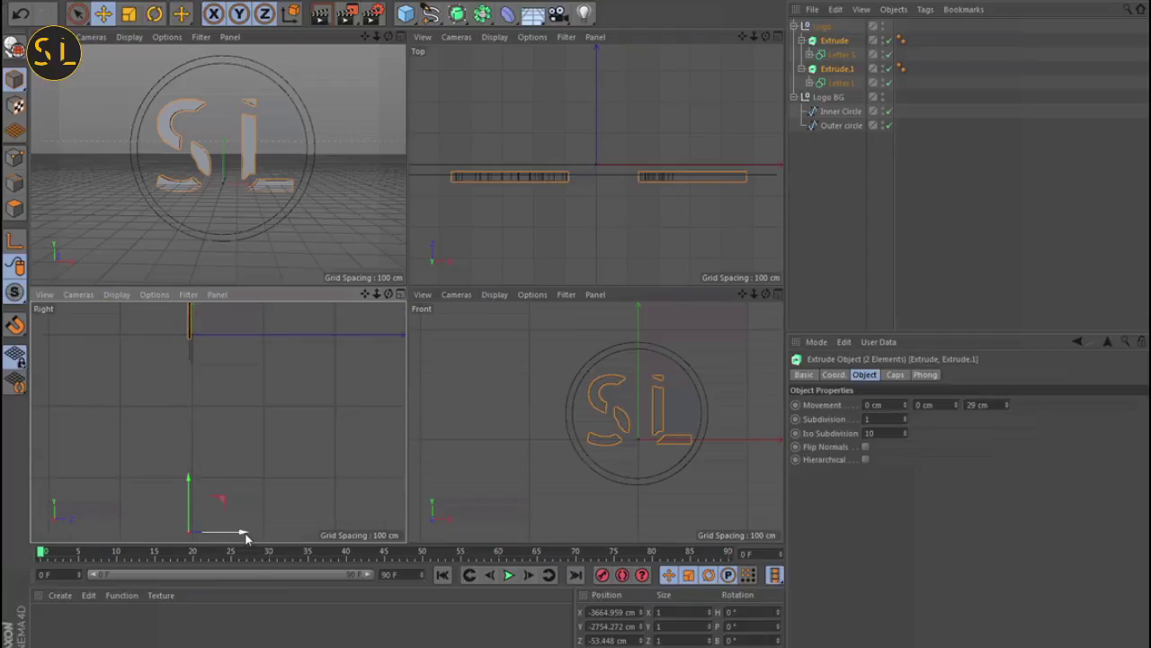
drag(245, 537, 246, 538)
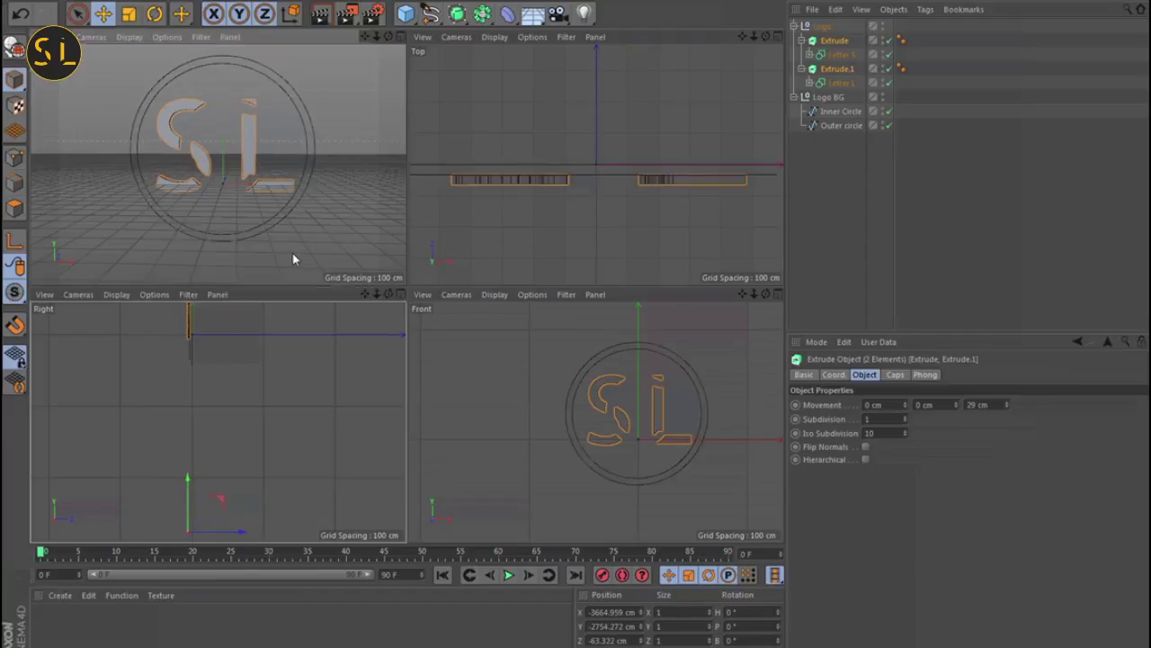
click(294, 224)
Add an Extrude generator as parent of the Inner Circle spline inside the Logo BG null
click(841, 115)
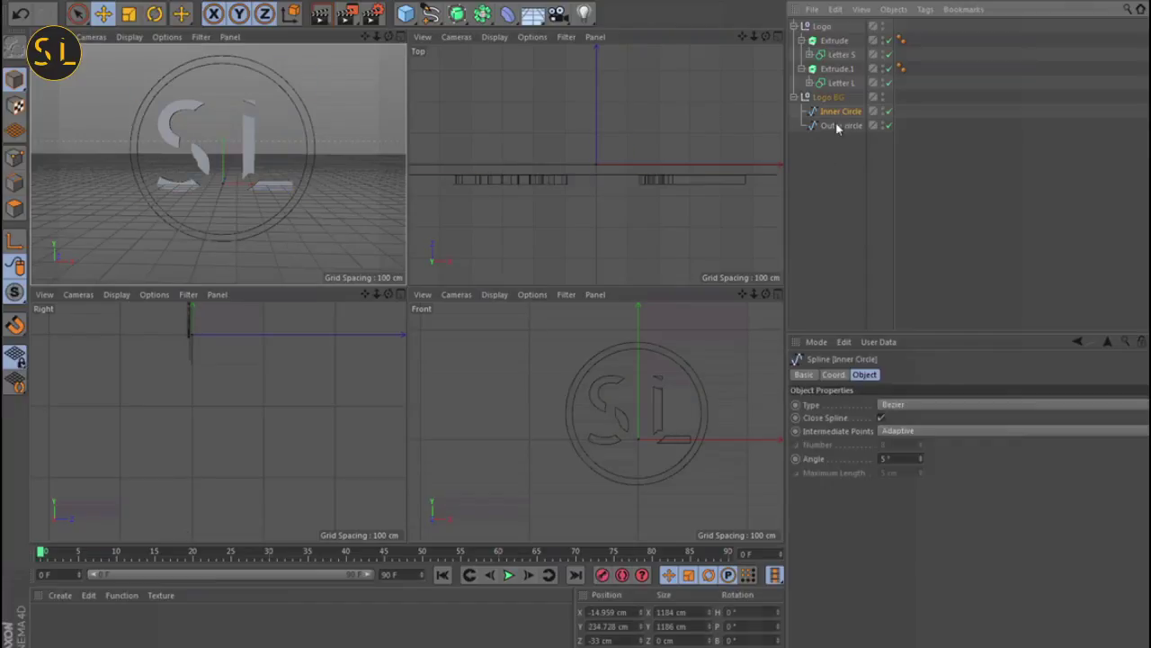
click(837, 151)
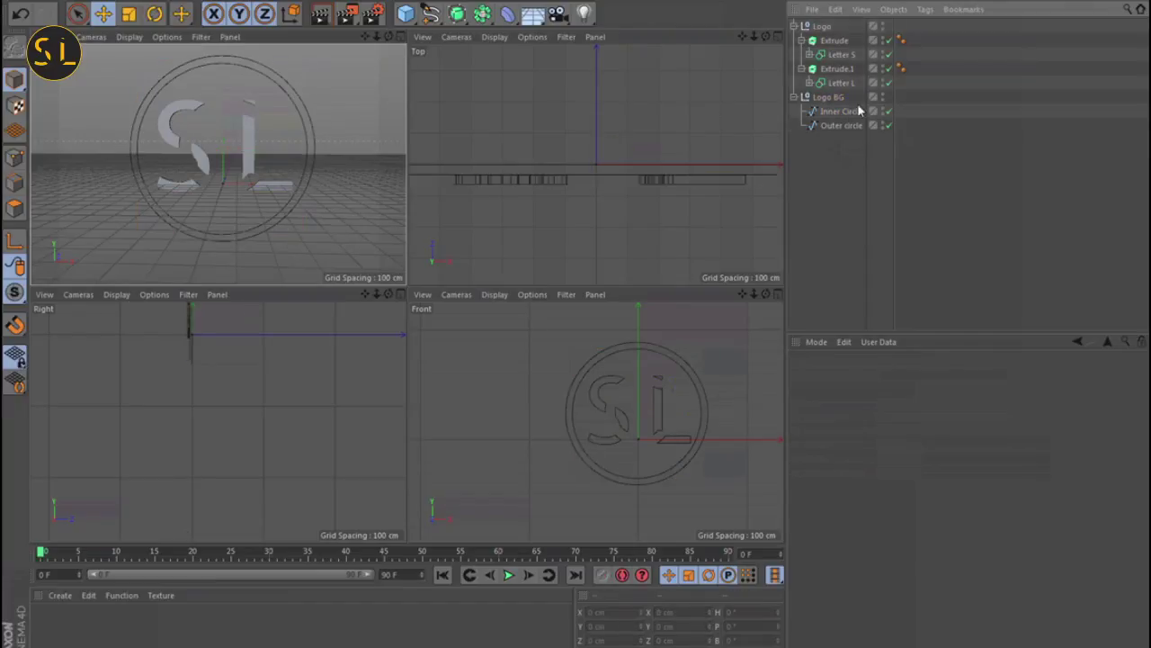
click(841, 111)
click(457, 14)
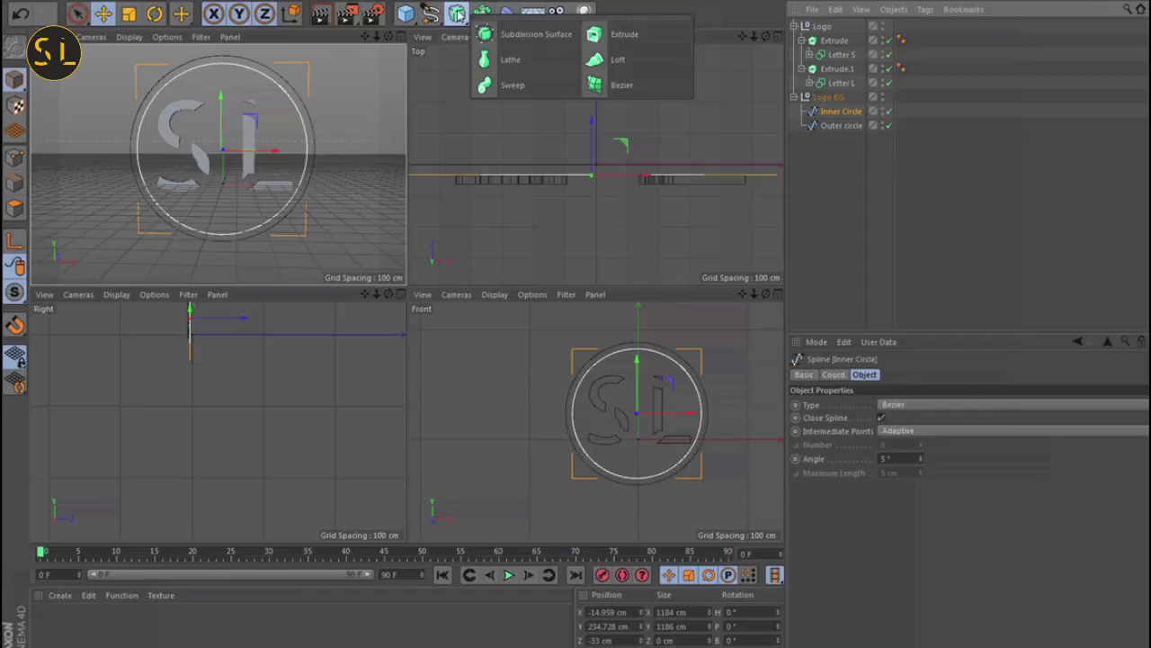
alt+click(621, 36)
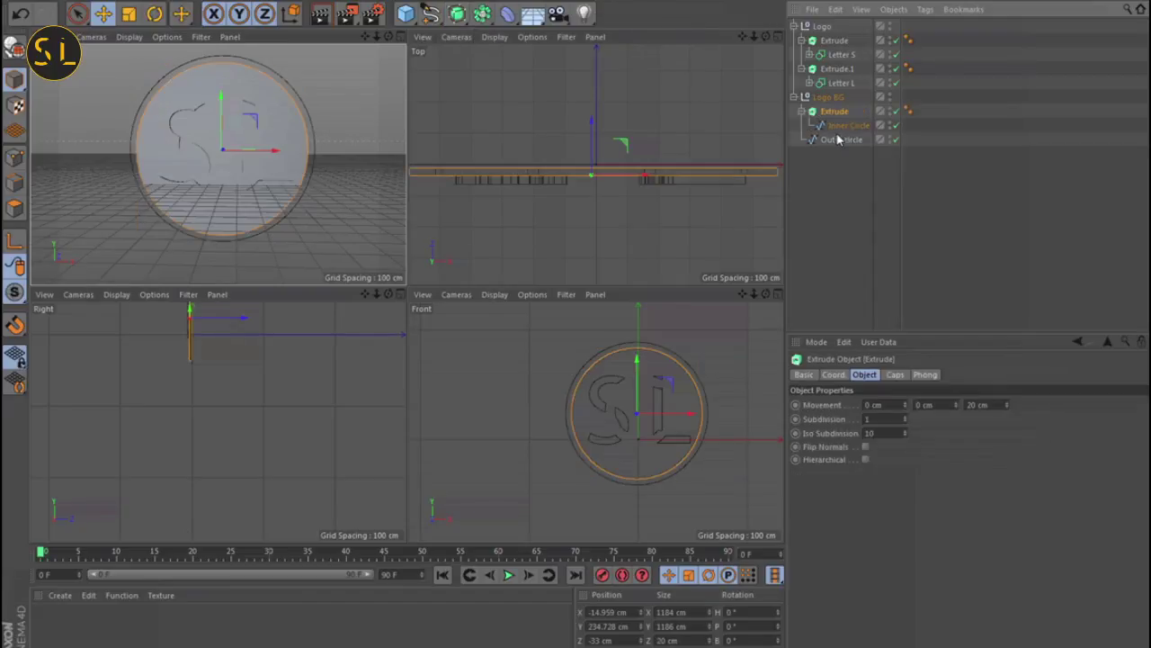
Add an Extrude generator as parent of the Outer circle spline inside the Logo BG null
click(841, 142)
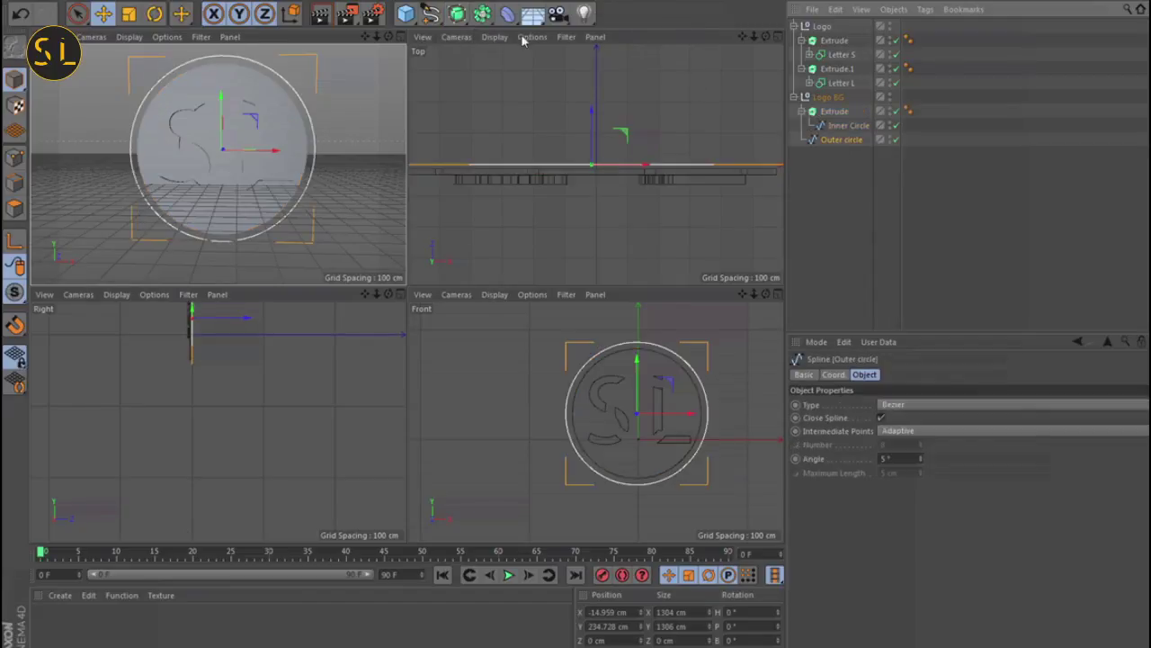
click(459, 13)
alt+click(621, 36)
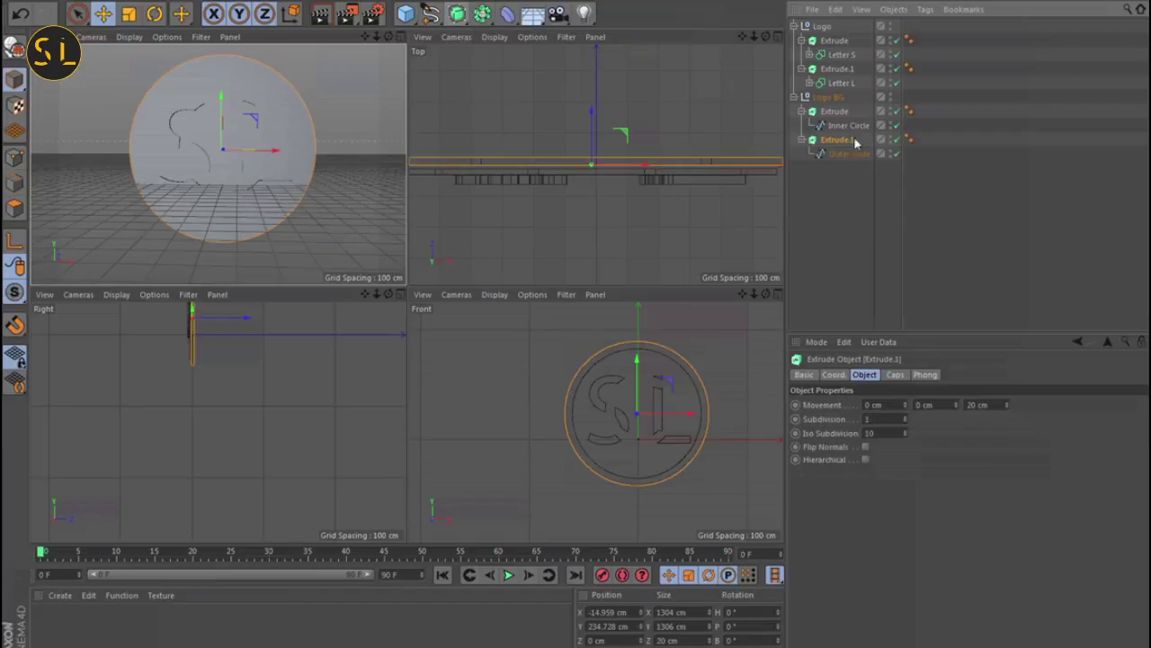
click(844, 200)
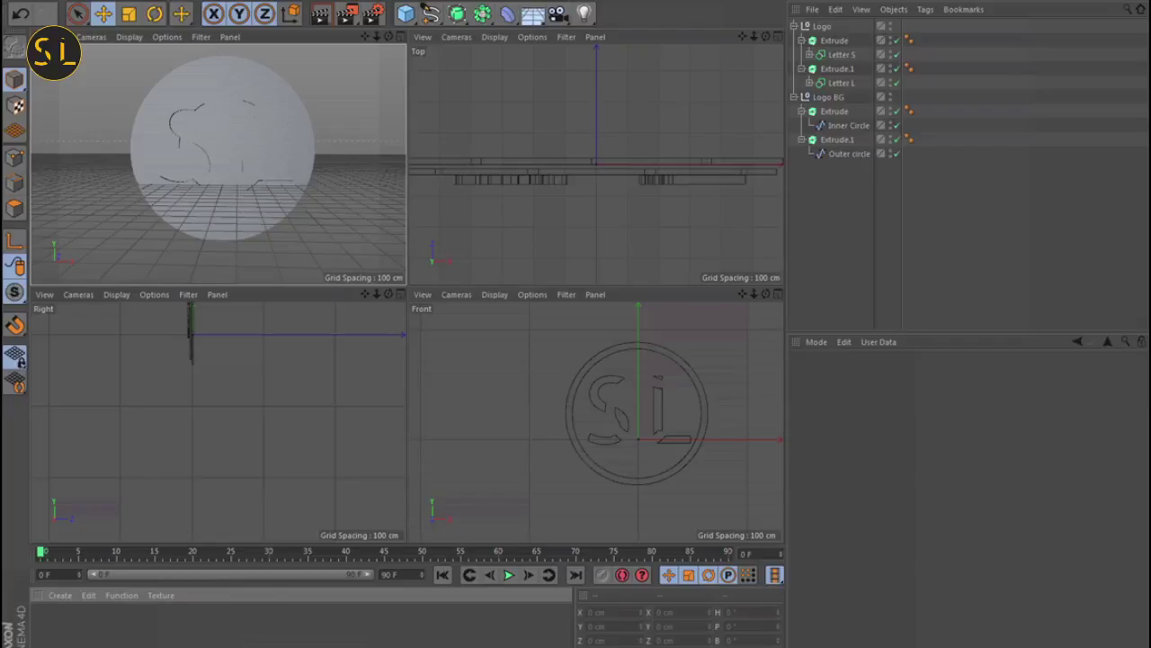
Switch to Adobe Illustrator and open the recent file For C4D_V002.ai
mouse_move(327, 646)
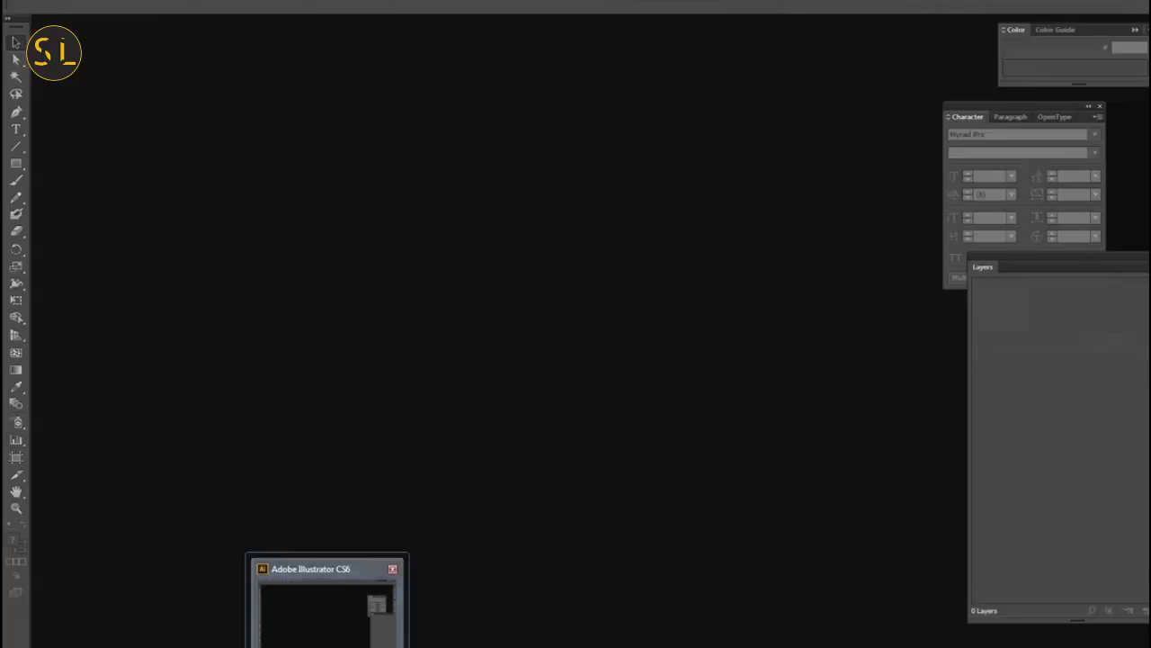
click(333, 638)
click(43, 1)
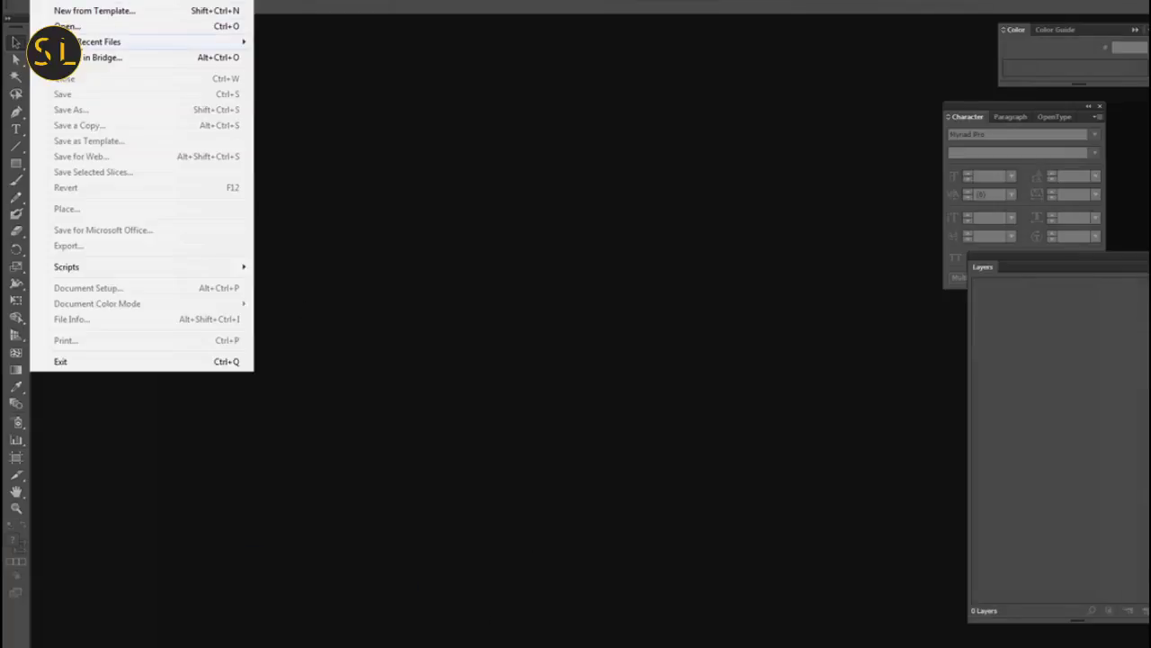
mouse_move(231, 41)
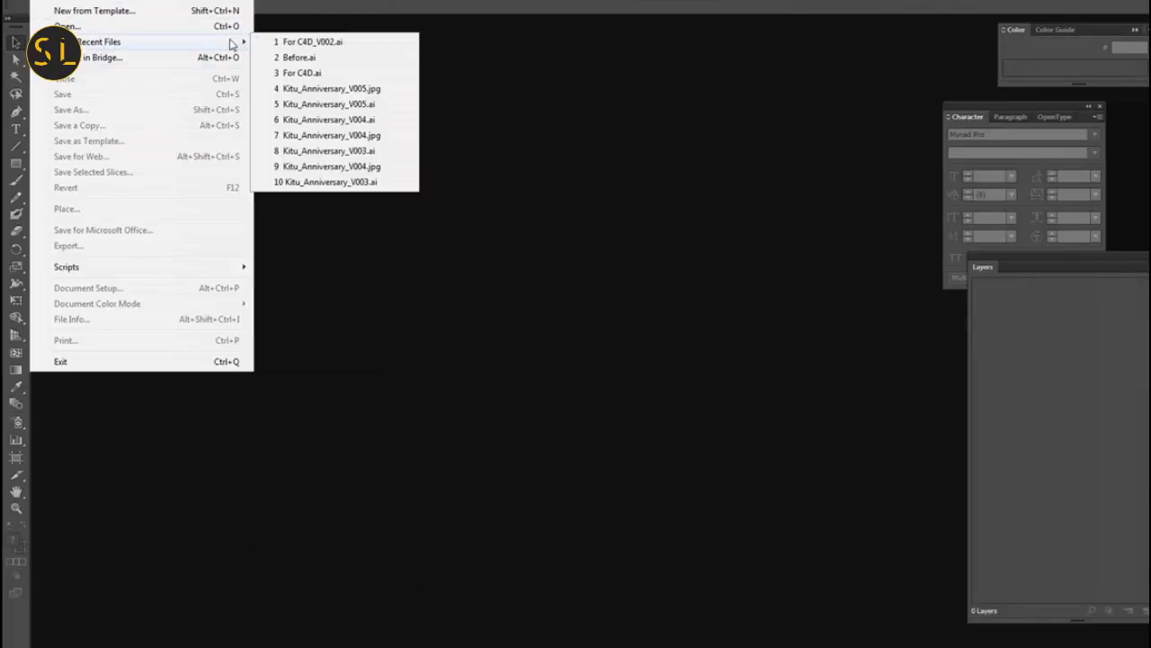
click(306, 44)
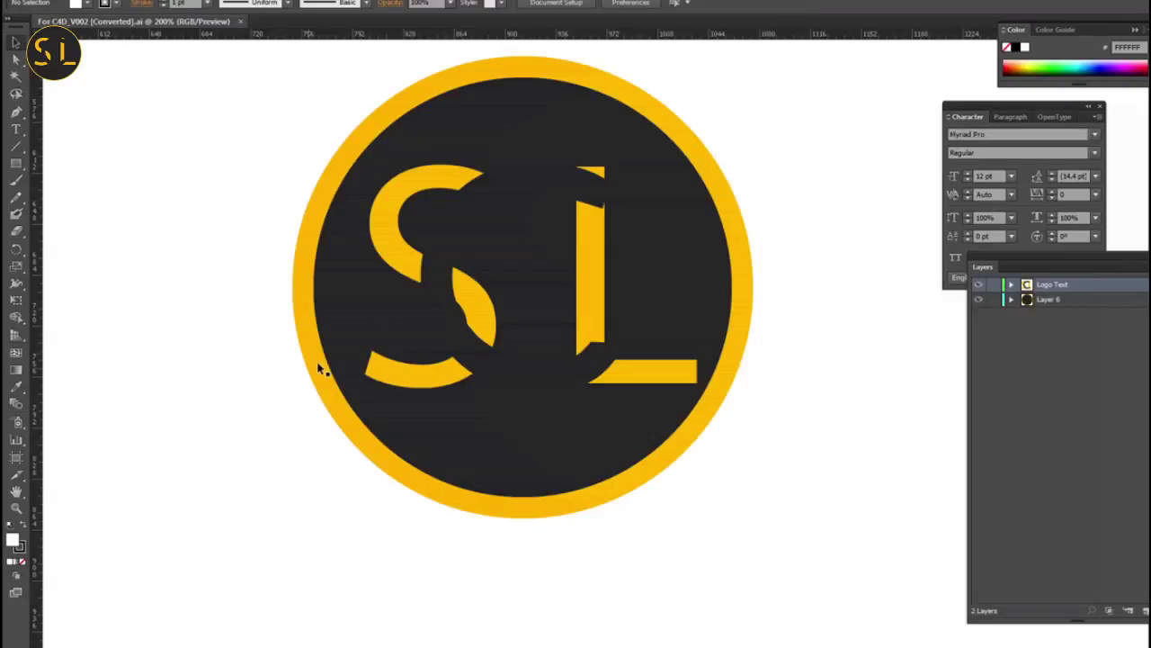
Inspect the RGB fill values of the logo's outer ring, leave them as they are, and return to Cinema 4D
click(311, 353)
double_click(12, 540)
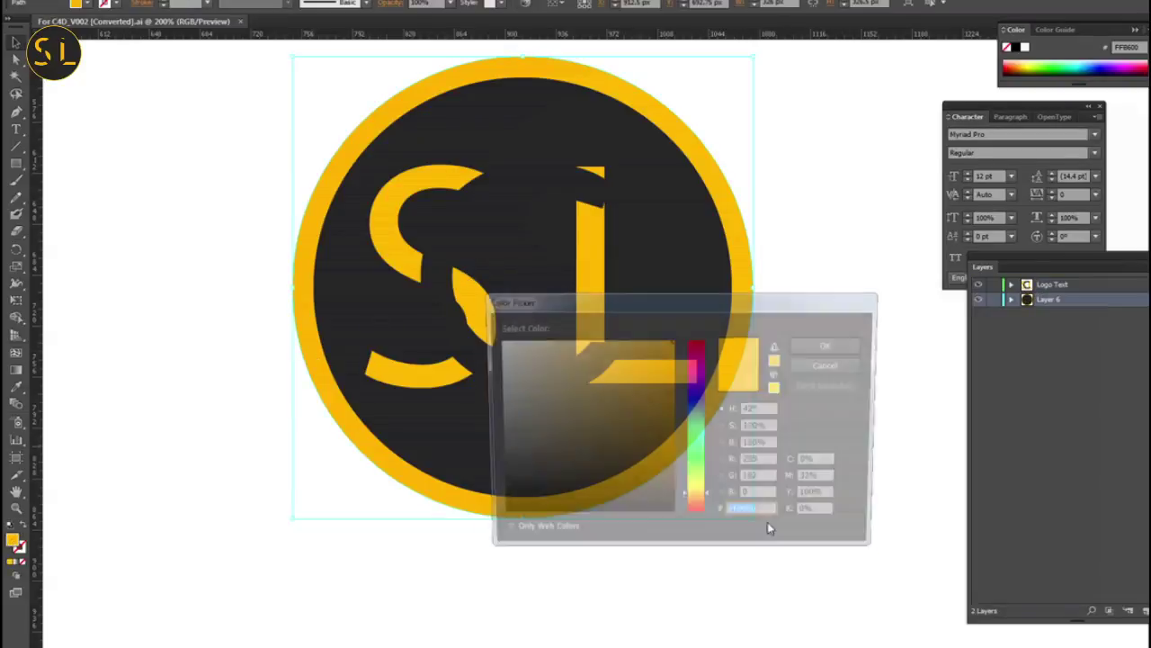
drag(753, 304, 591, 258)
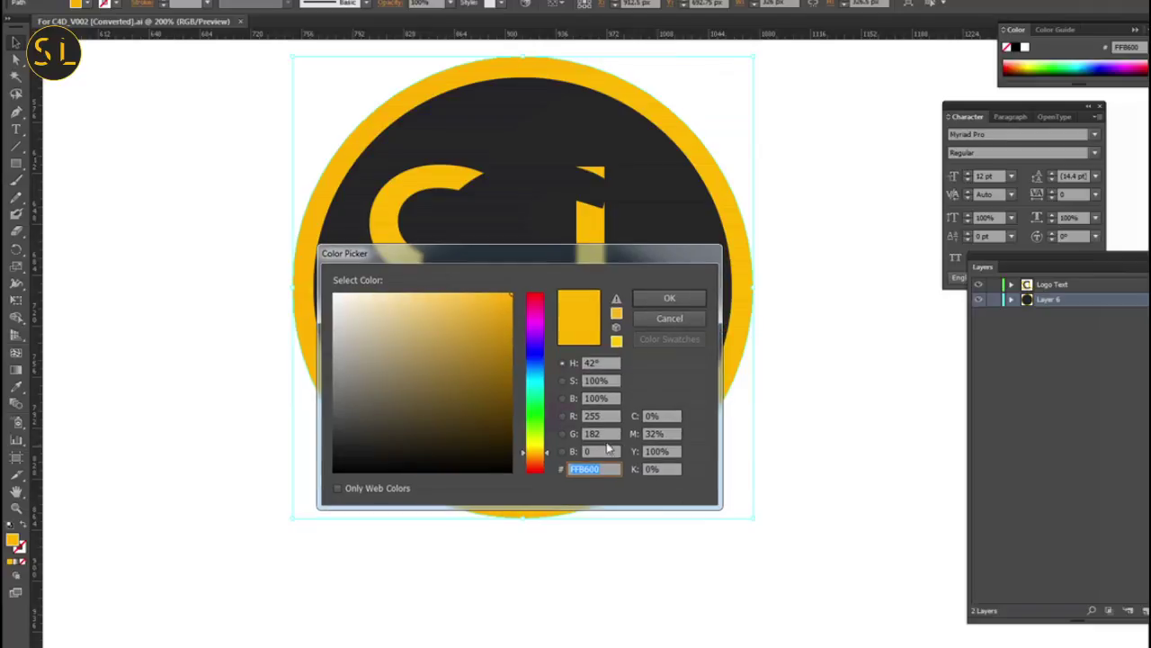
click(665, 318)
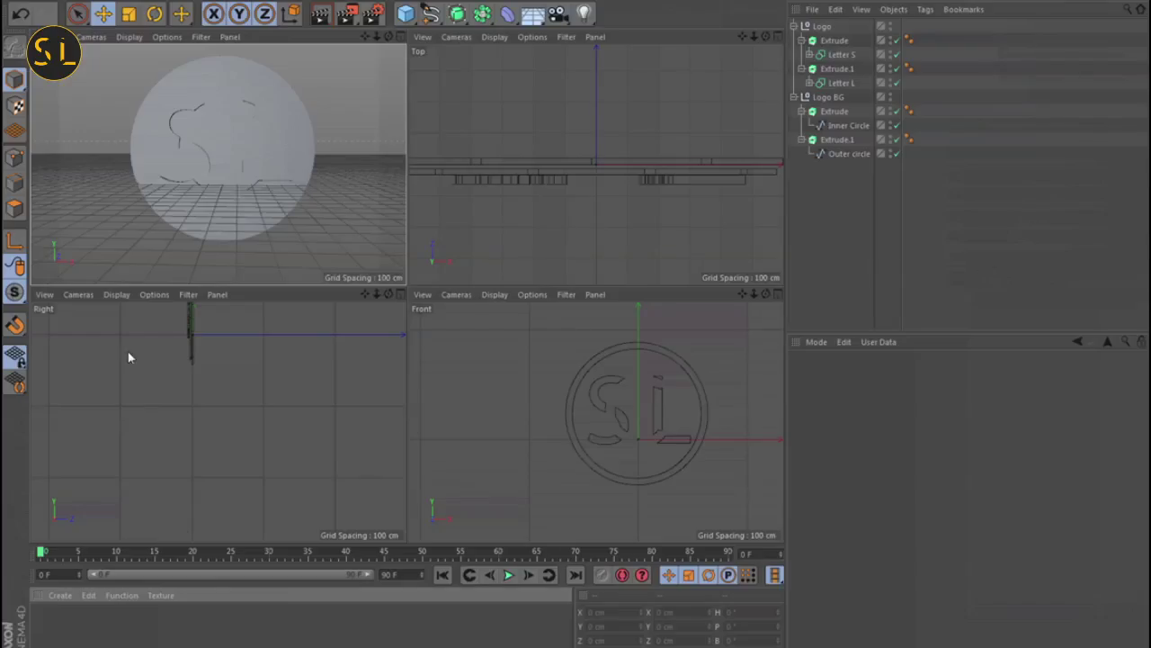
Create a new material and name it Outside Circle
double_click(128, 641)
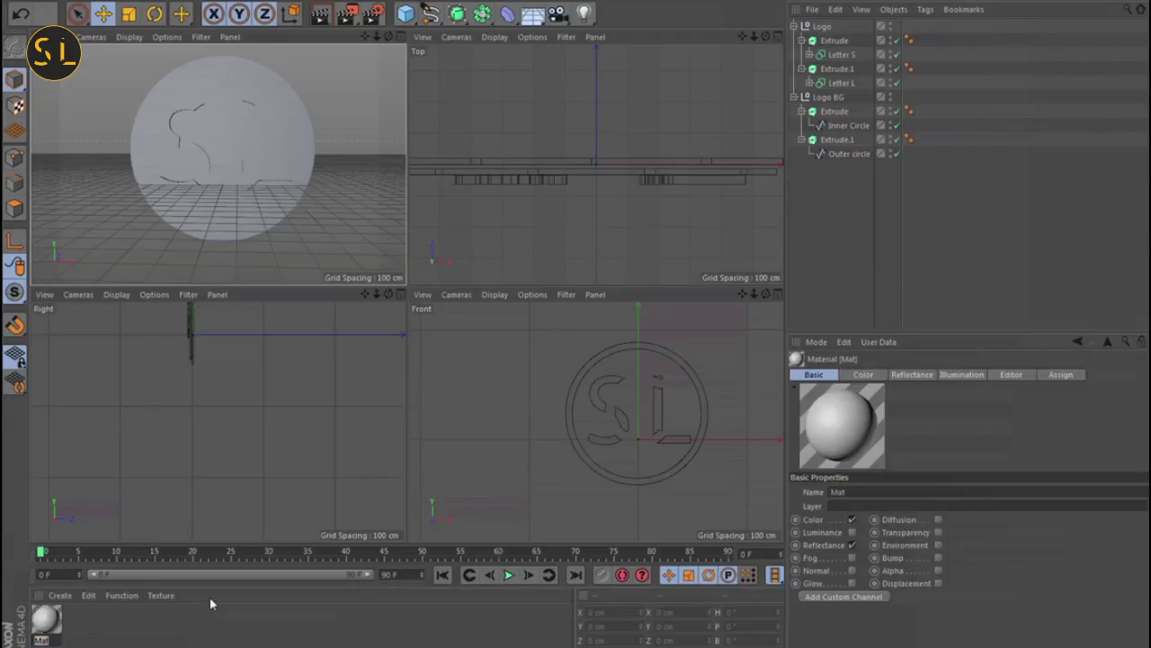
text(Outside)
text( Circle)
key(Return)
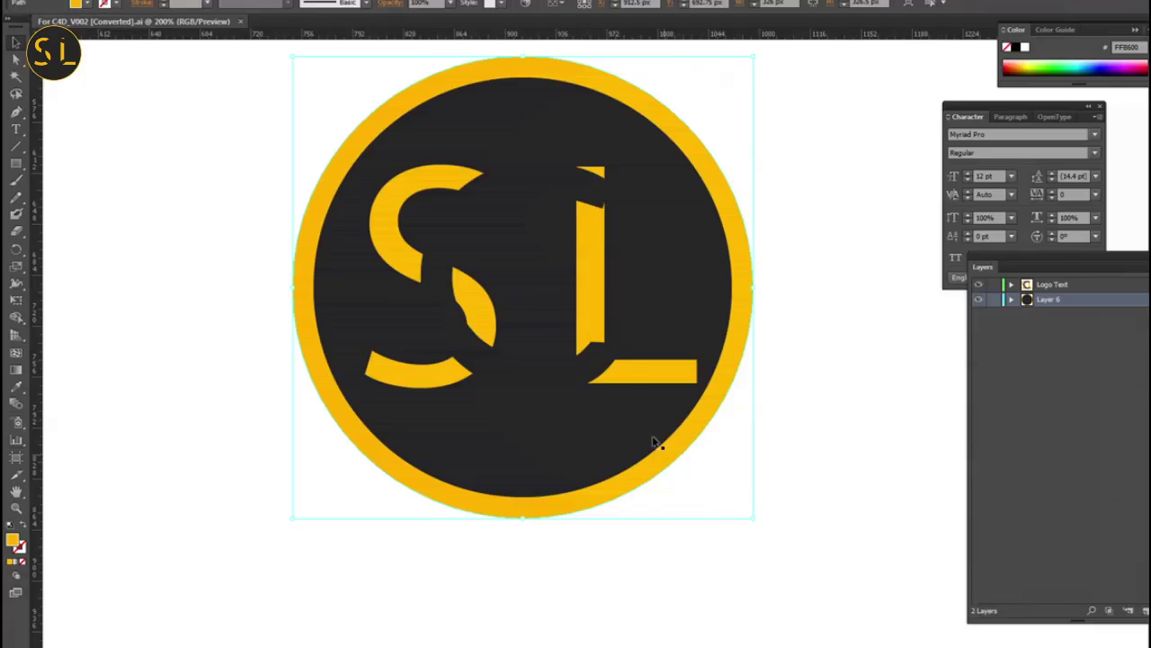
Recheck the outer ring's RGB fill values in Illustrator, and switch back to Cinema 4D
double_click(13, 541)
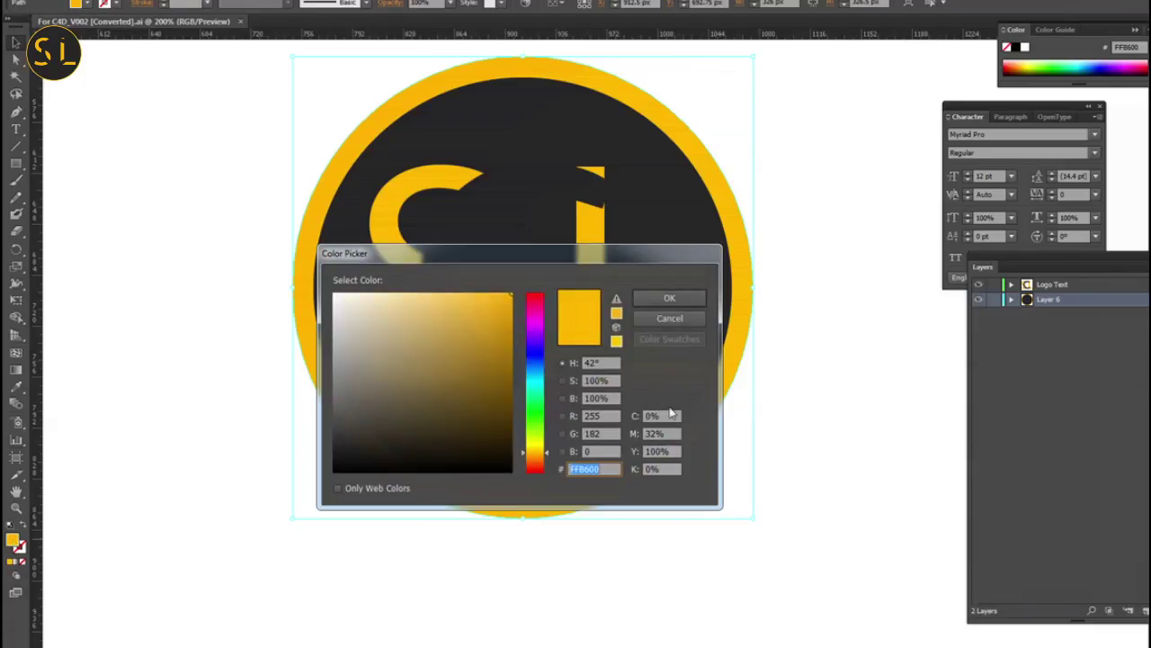
click(670, 320)
key(alt+Tab)
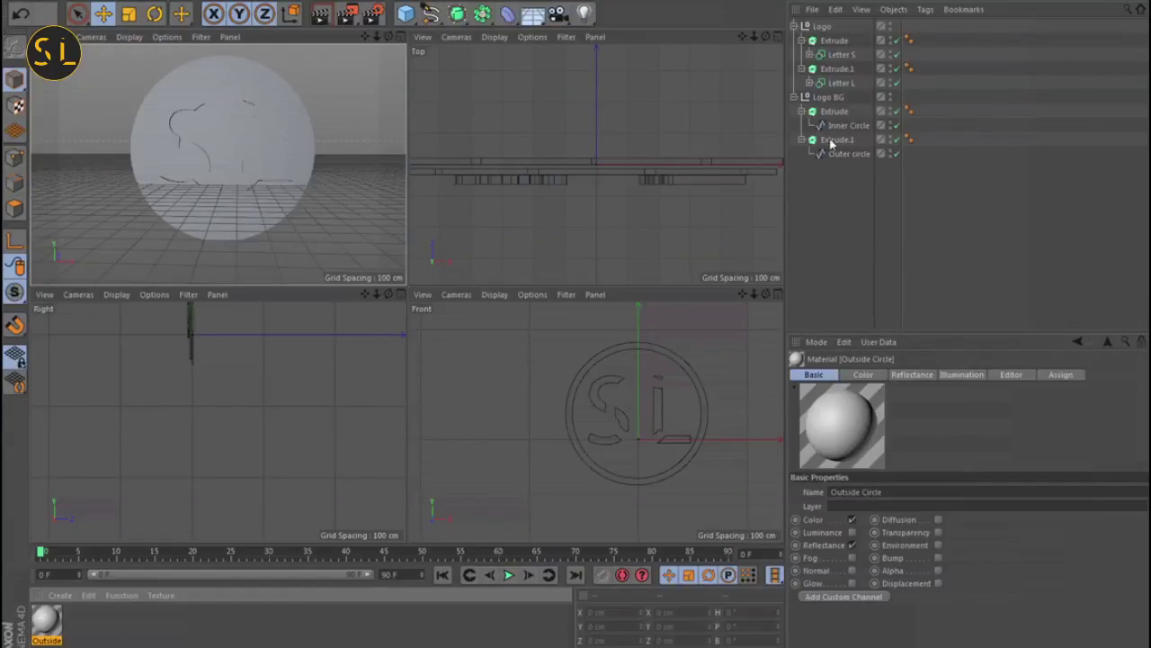
Set the Outside Circle material's color to R 255, G 180, B 0 in the Material Editor
double_click(48, 630)
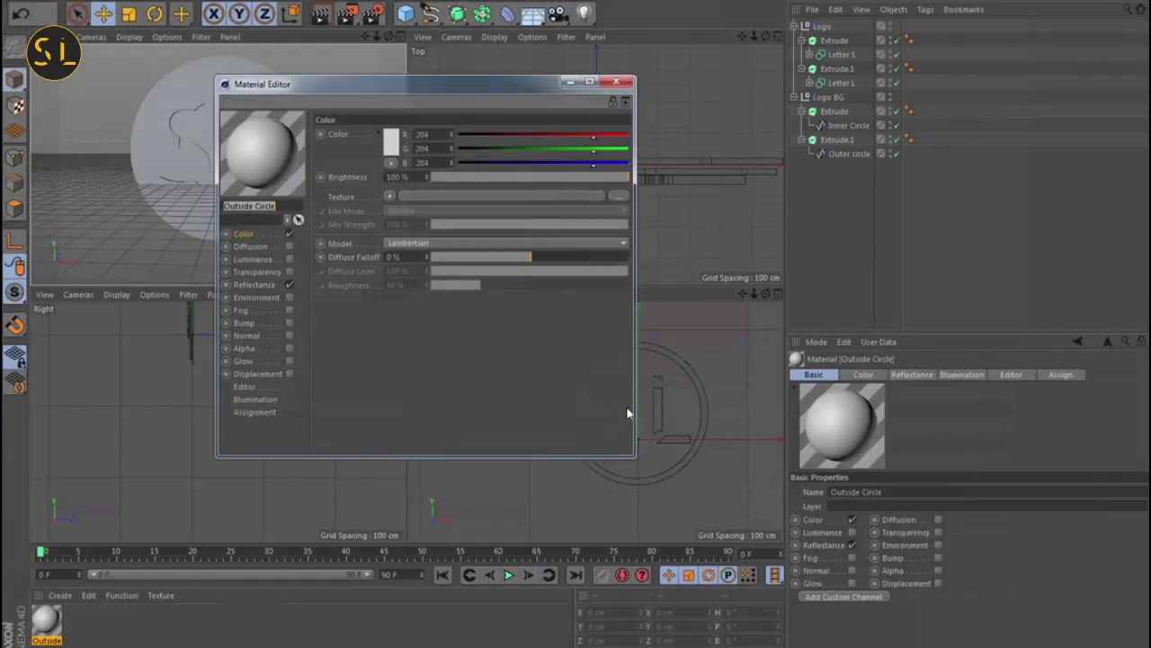
drag(458, 101, 570, 145)
click(533, 177)
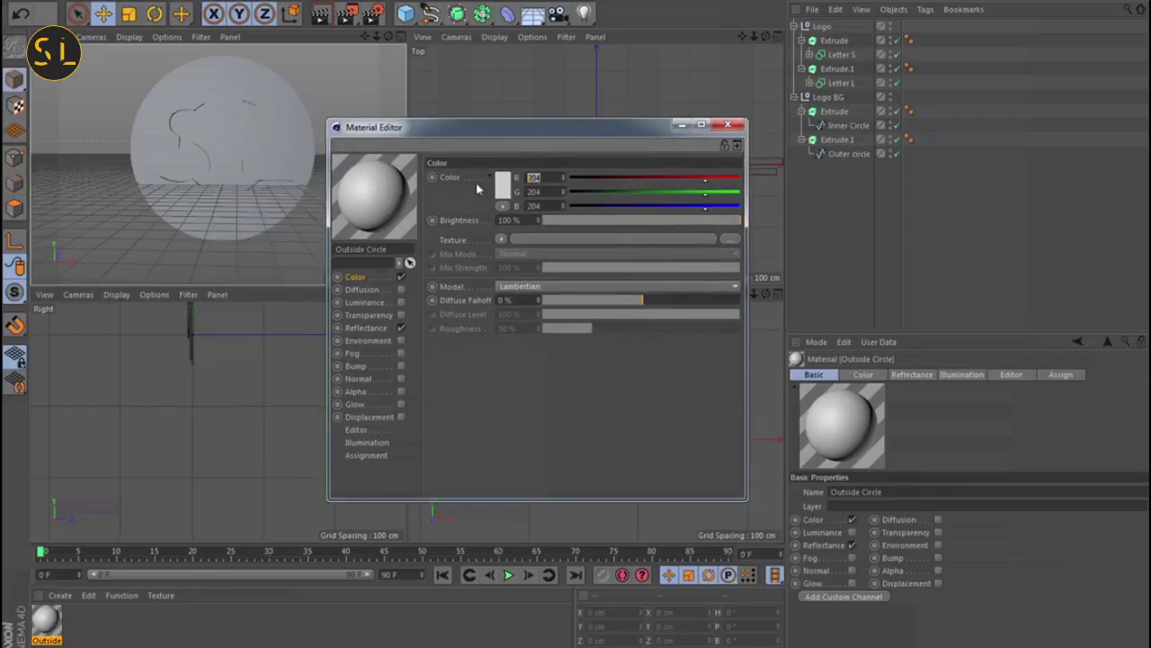
text(255)
key(Tab)
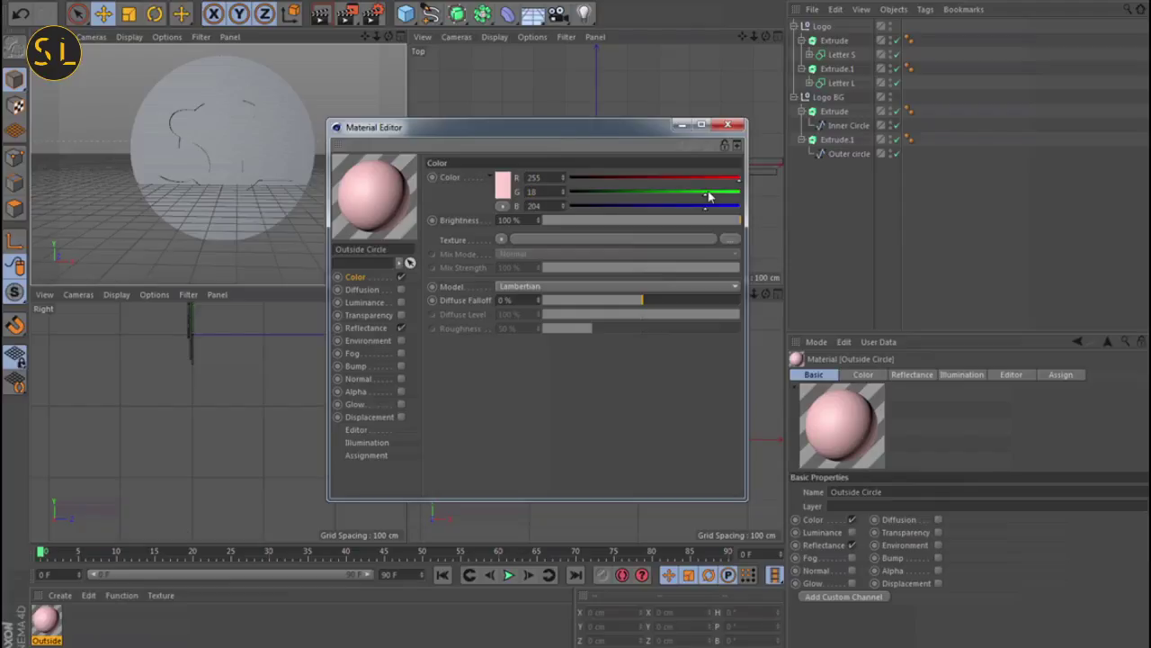
text(180)
key(Tab)
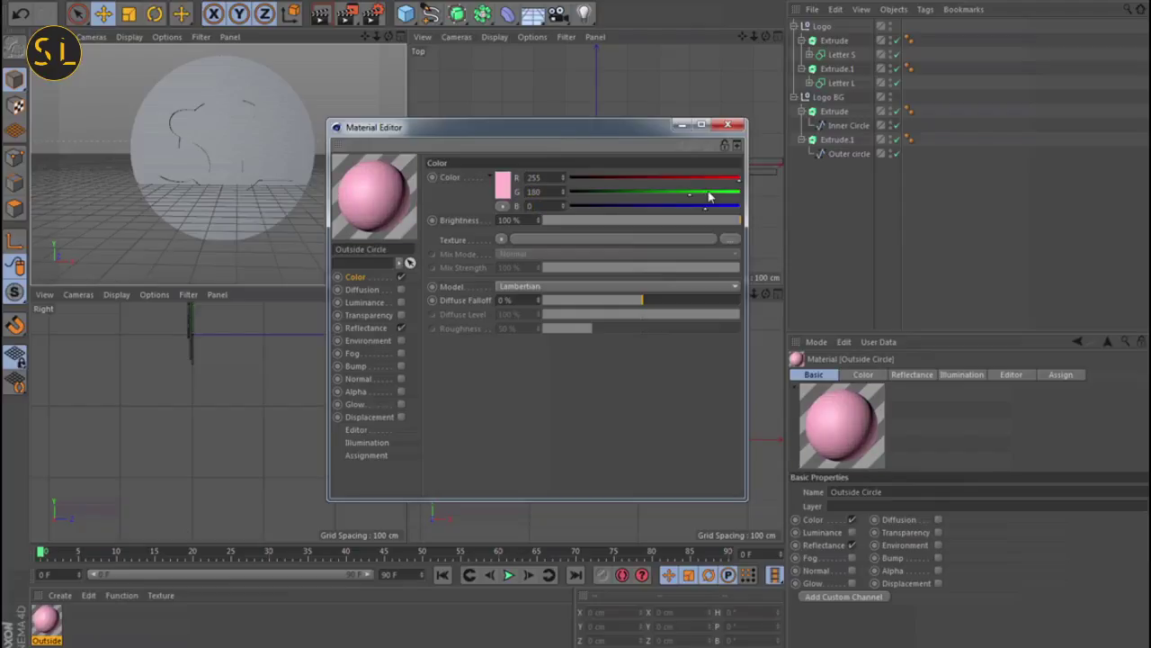
key(Return)
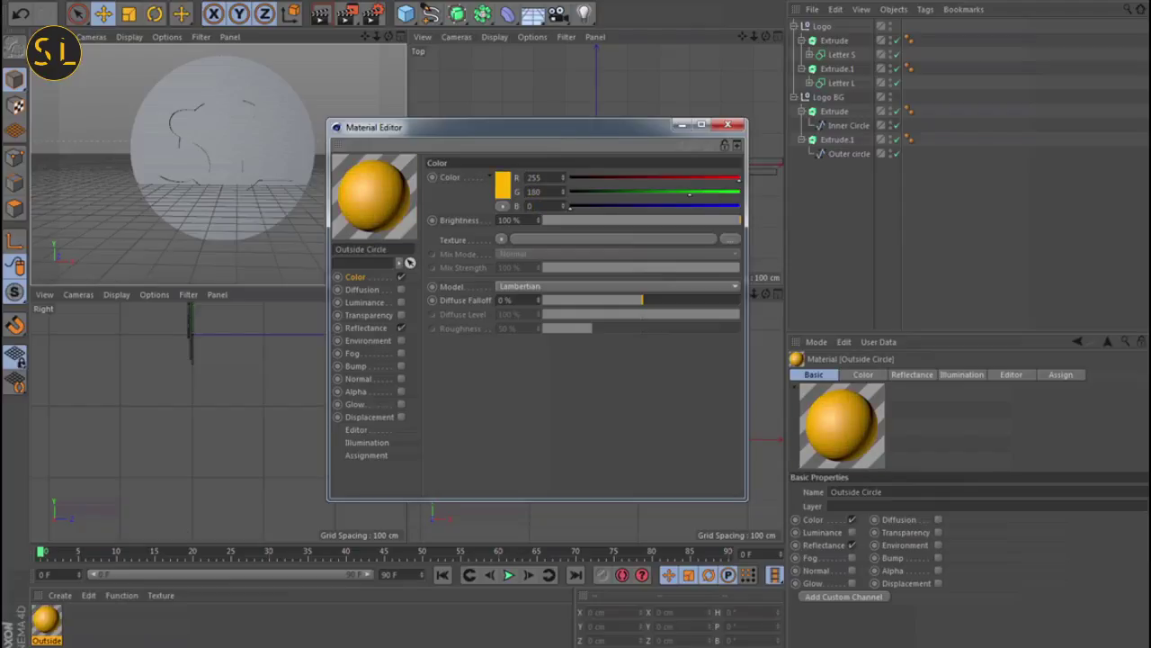
click(728, 125)
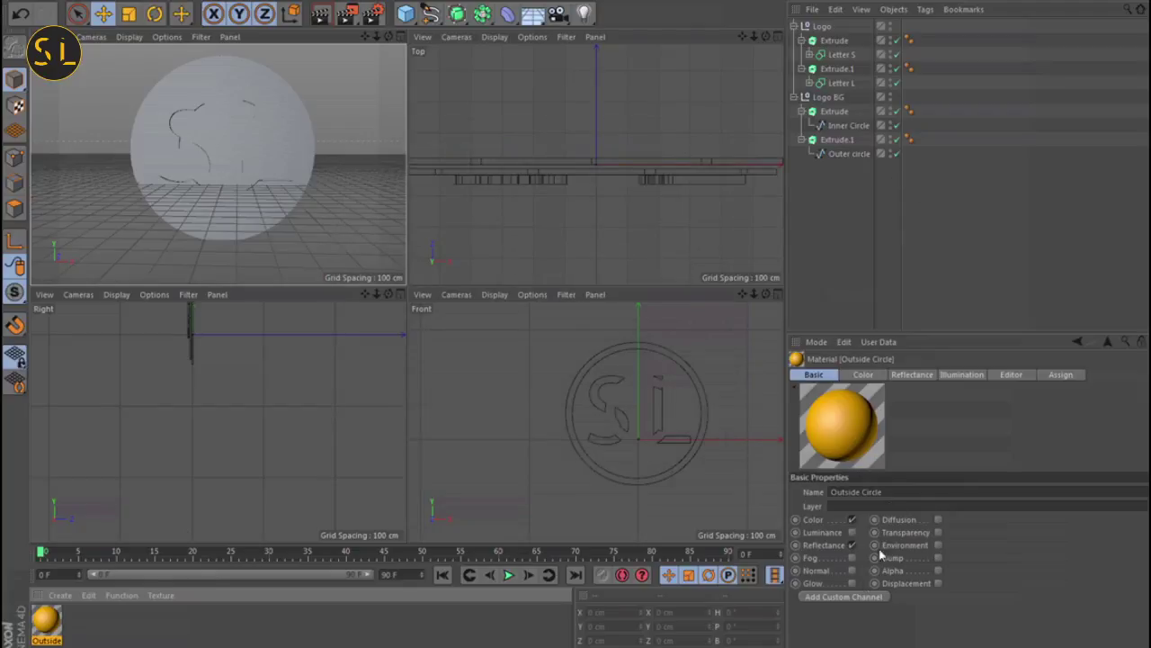
Turn off reflectance on the Outside Circle material and apply it to the outer circle's Extrude, the Letter L Extrude and the Logo null
click(47, 620)
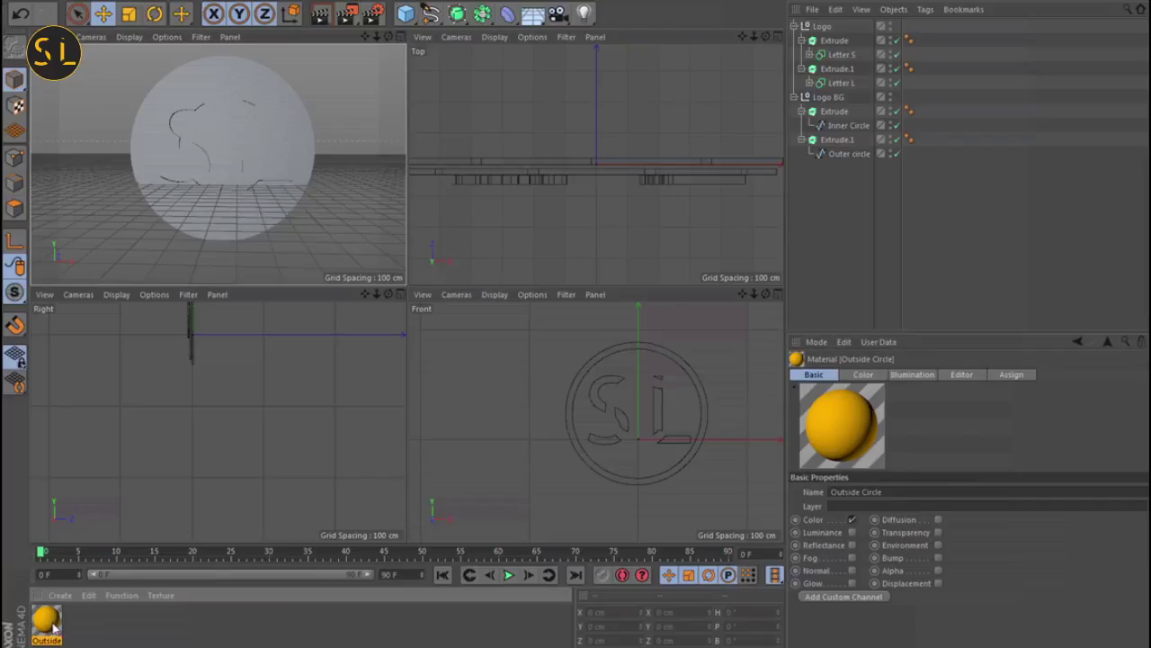
drag(52, 627, 849, 143)
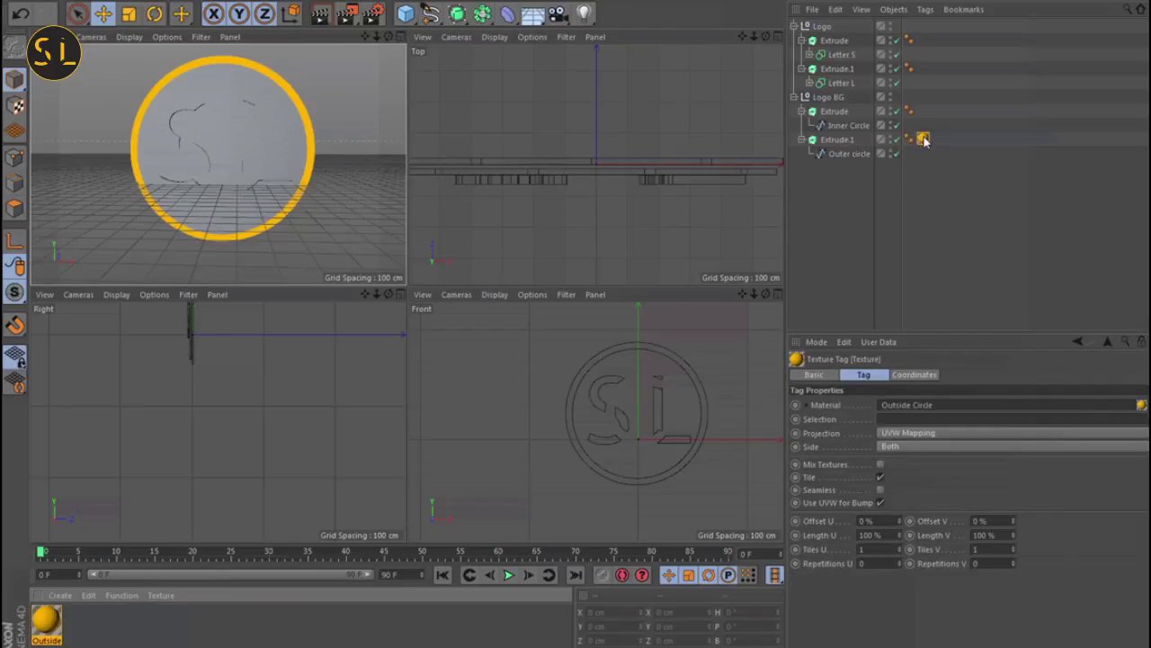
ctrl+drag(923, 140, 923, 27)
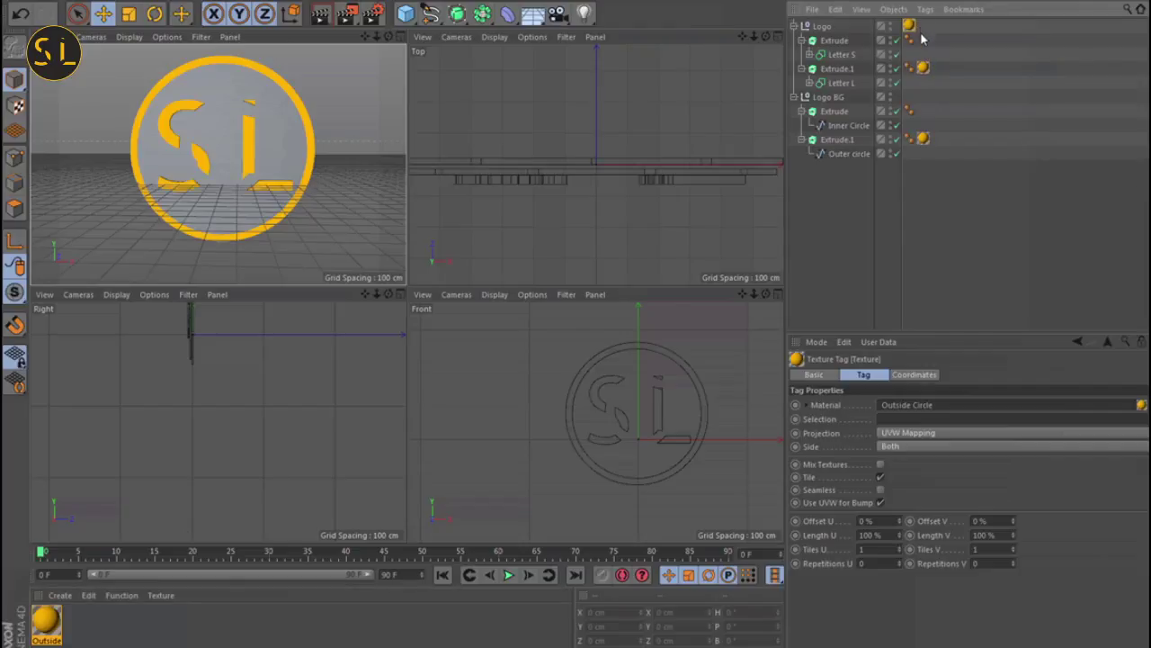
Create a second new material and name it Inner
click(108, 644)
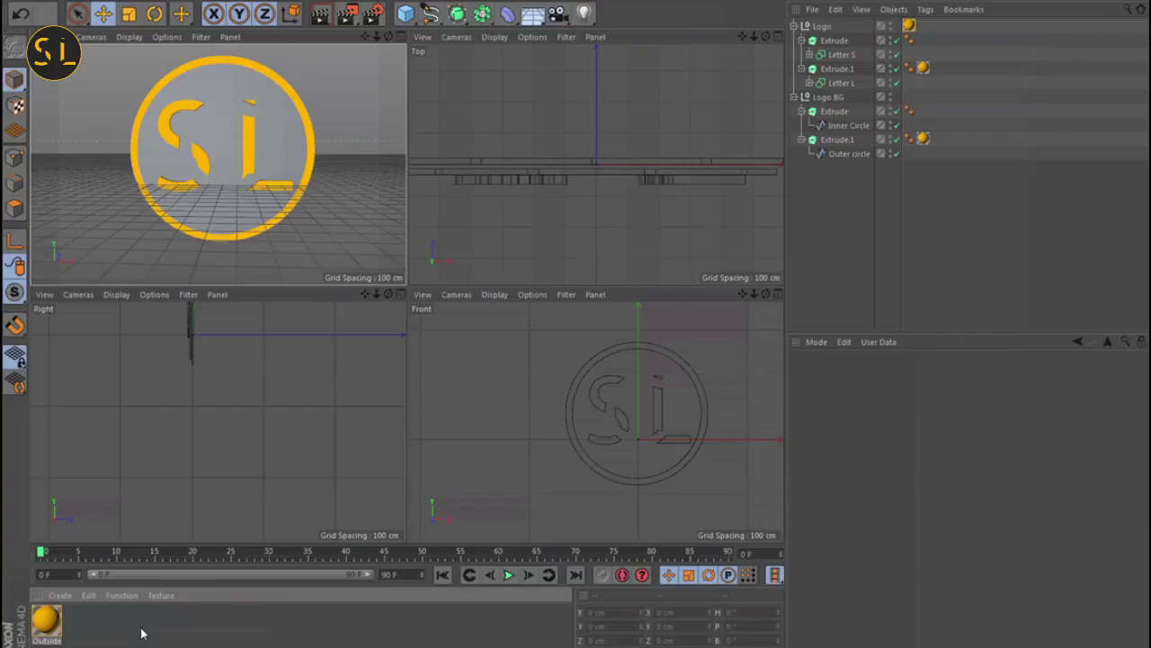
double_click(141, 635)
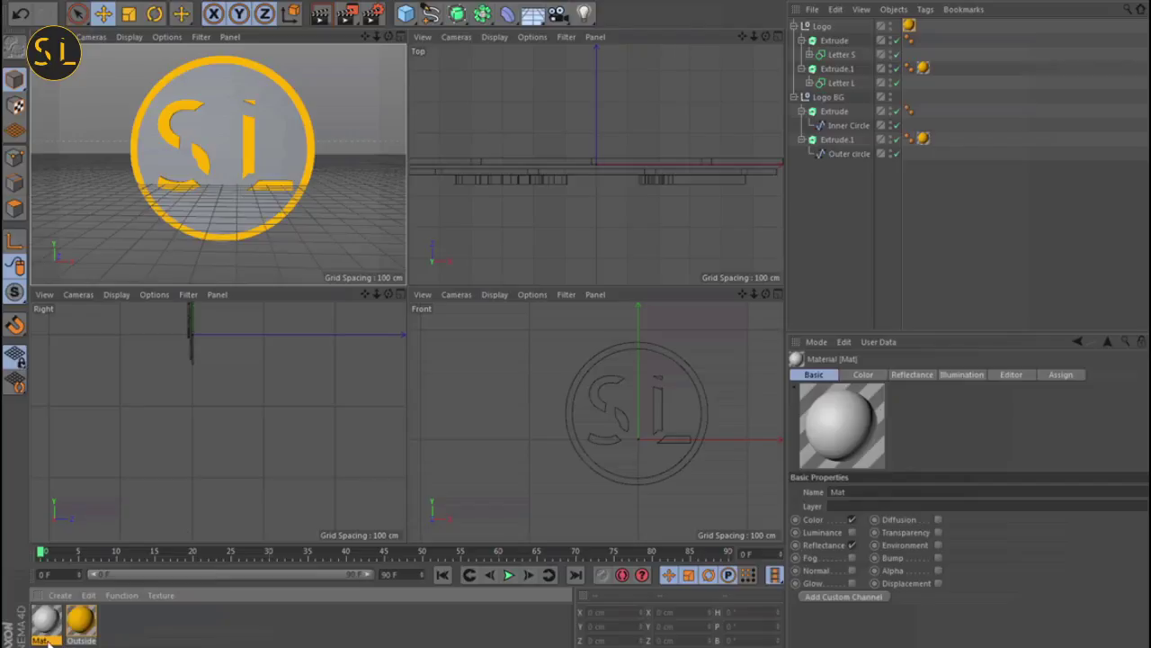
double_click(48, 641)
text(Inne)
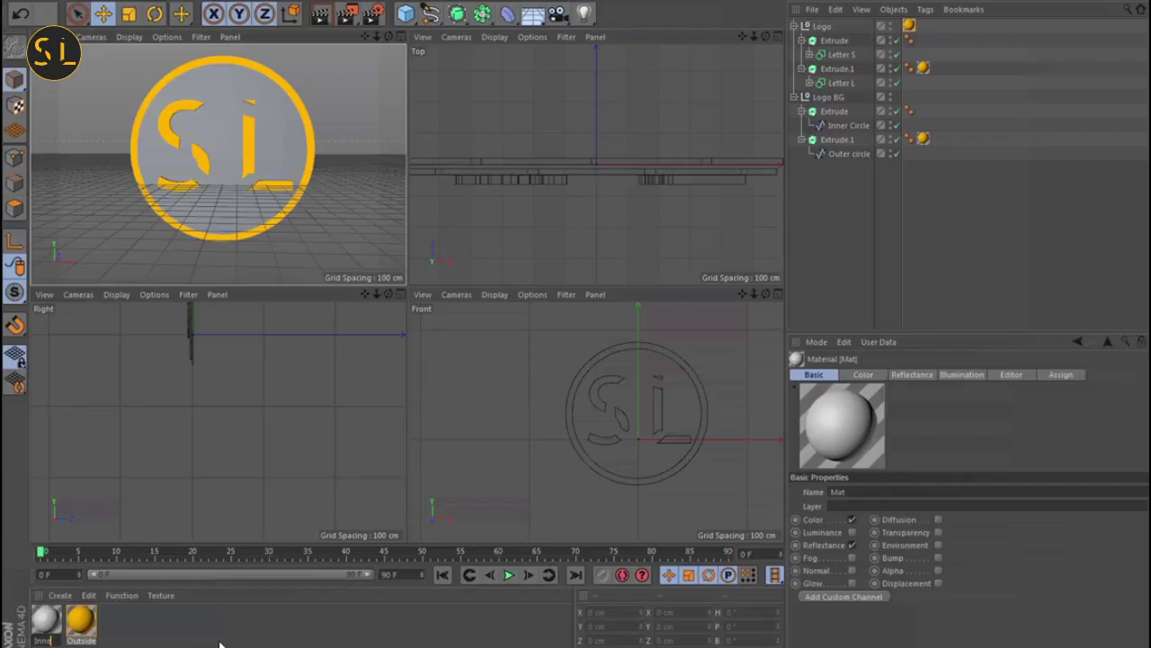
text(r)
key(Return)
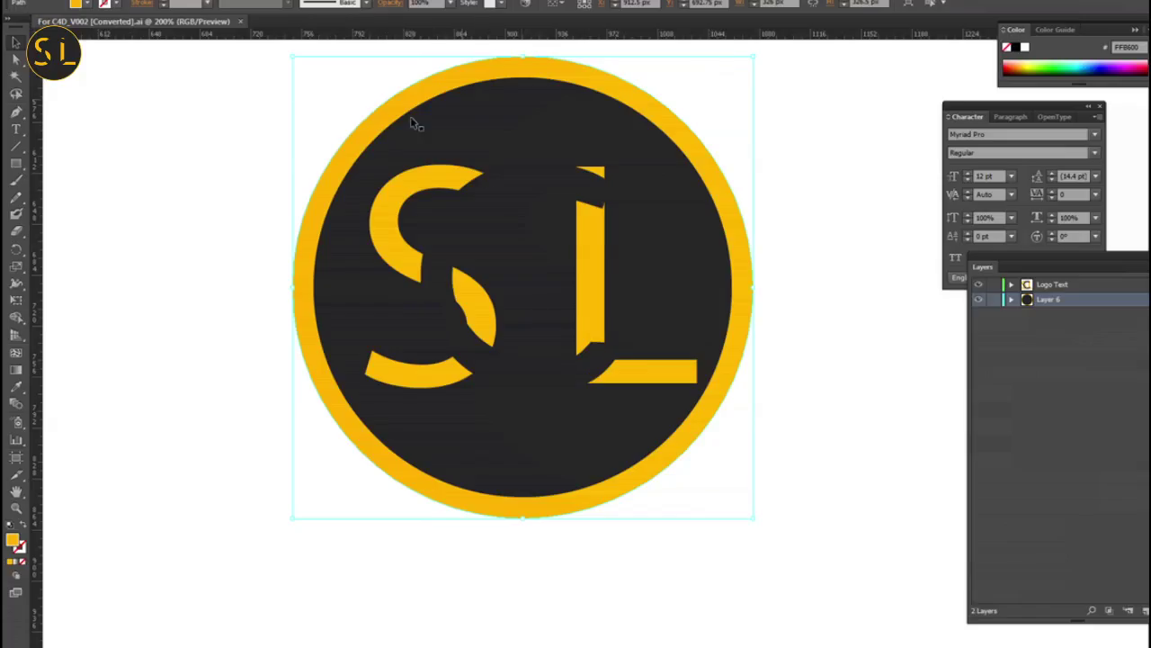
Inspect the RGB fill values of the logo's dark inner circle in Illustrator, and return to Cinema 4D
click(364, 194)
double_click(14, 540)
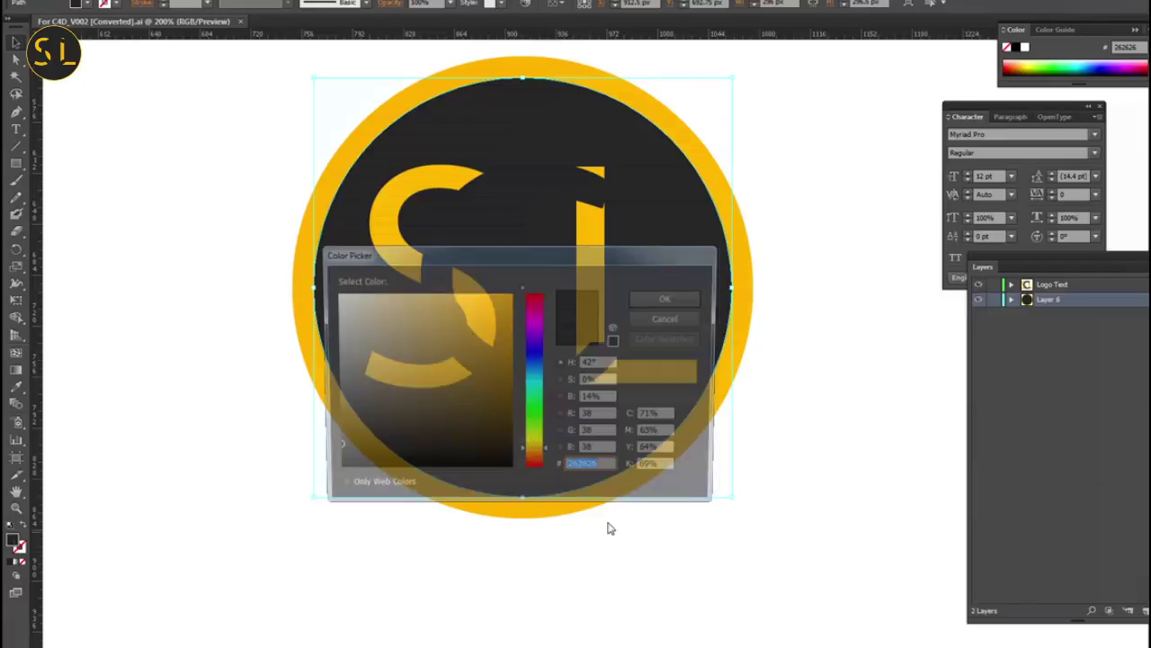
click(668, 318)
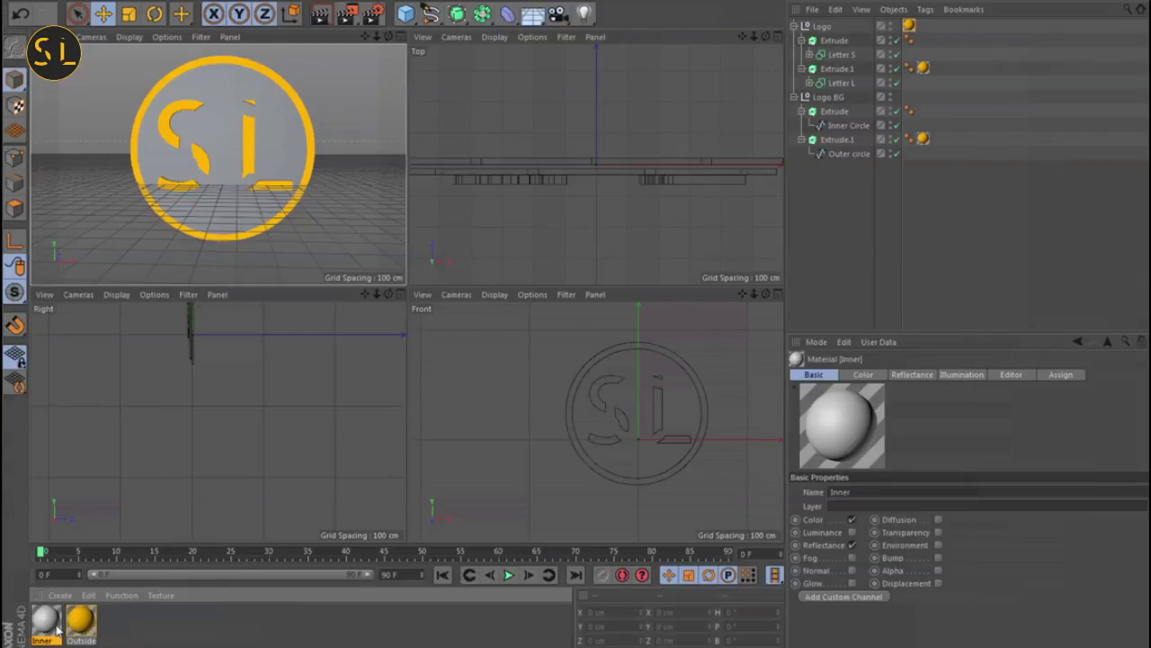
Set the Inner material's color to R 38, G 38, B 38
click(868, 378)
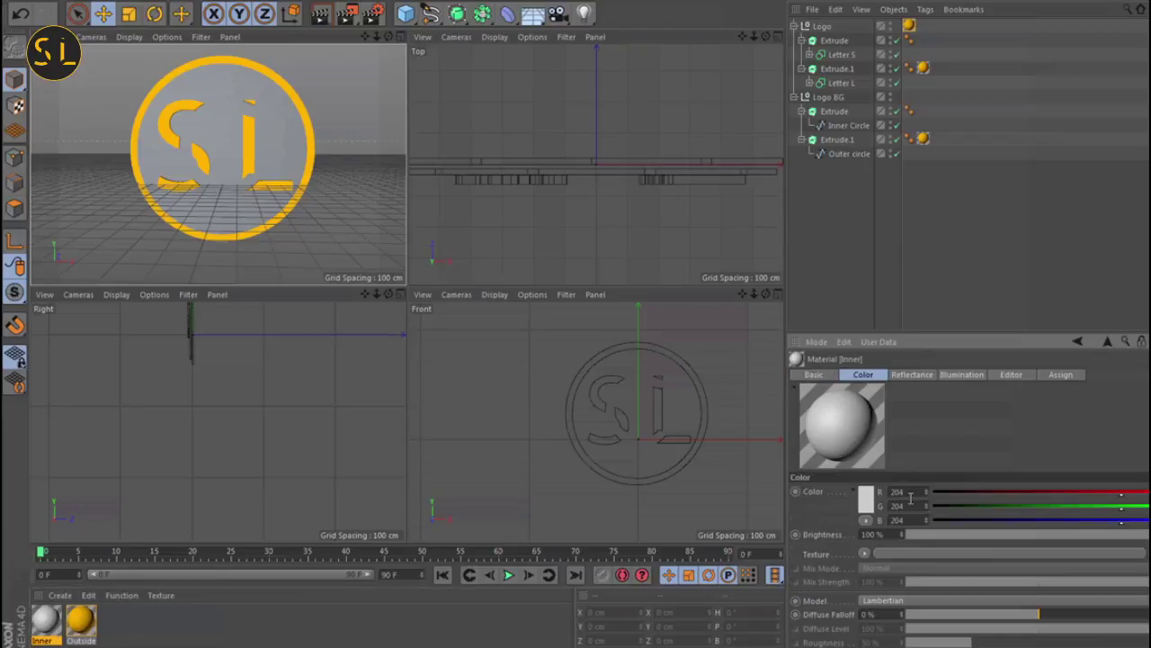
text(38)
key(Tab)
text(38)
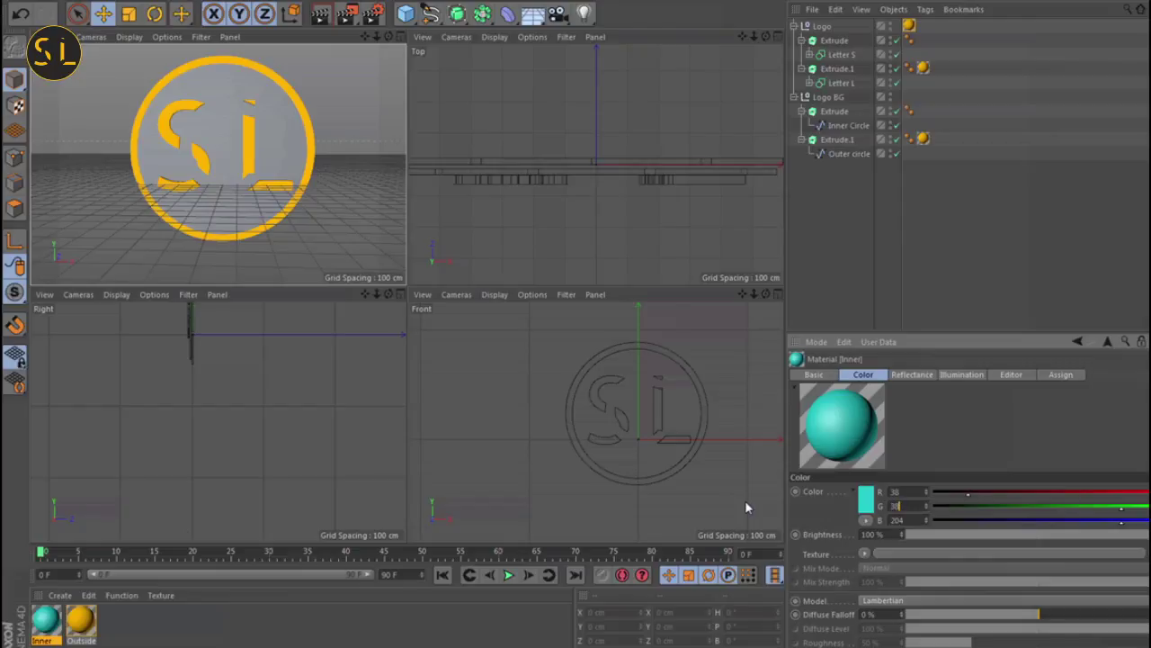
key(Tab)
text(38)
key(Return)
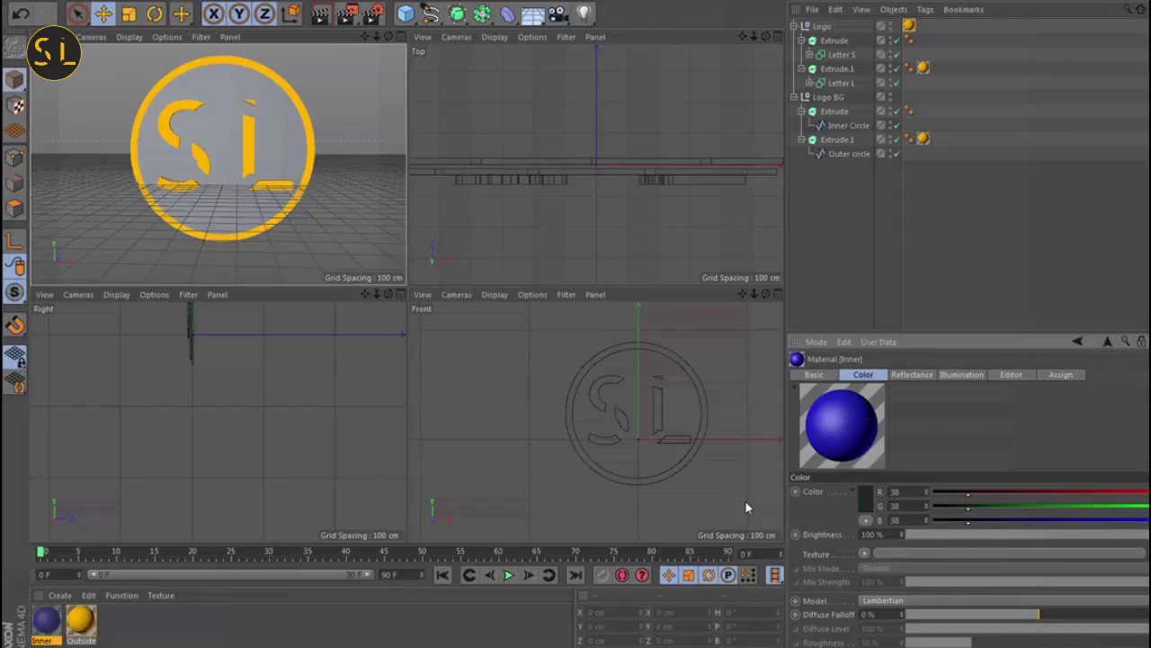
Turn off reflectance on the Inner material and apply it to the Inner Circle's Extrude object
click(813, 375)
click(852, 545)
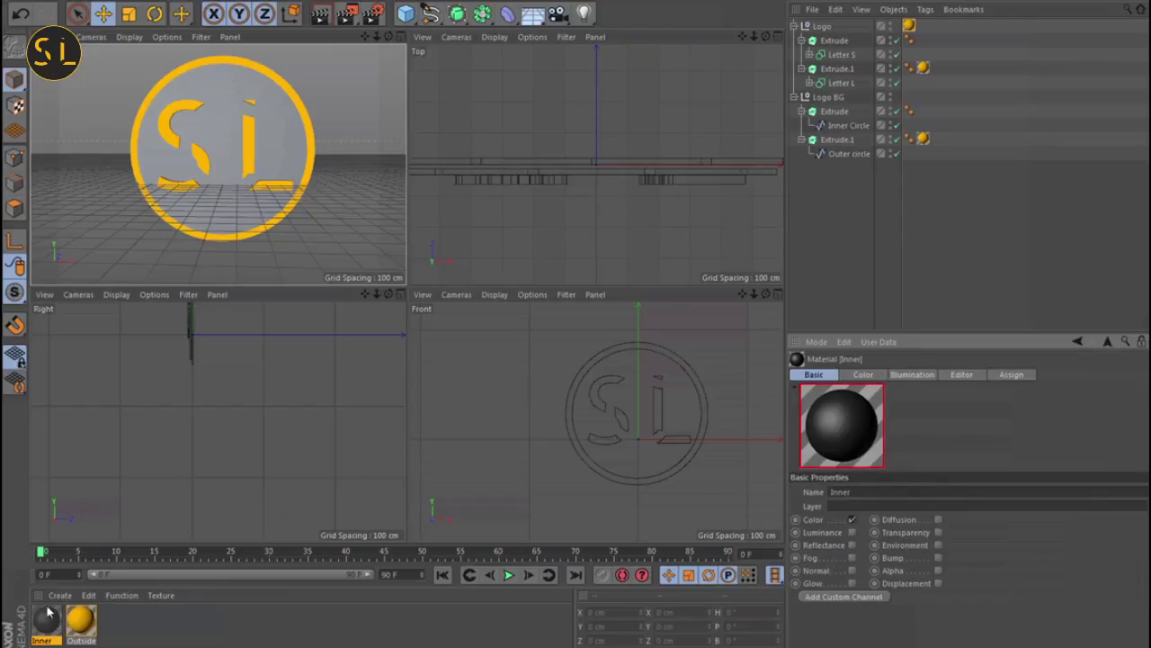
click(47, 621)
drag(46, 620, 846, 112)
Collapse the Logo and Logo BG hierarchies in the object list
click(802, 111)
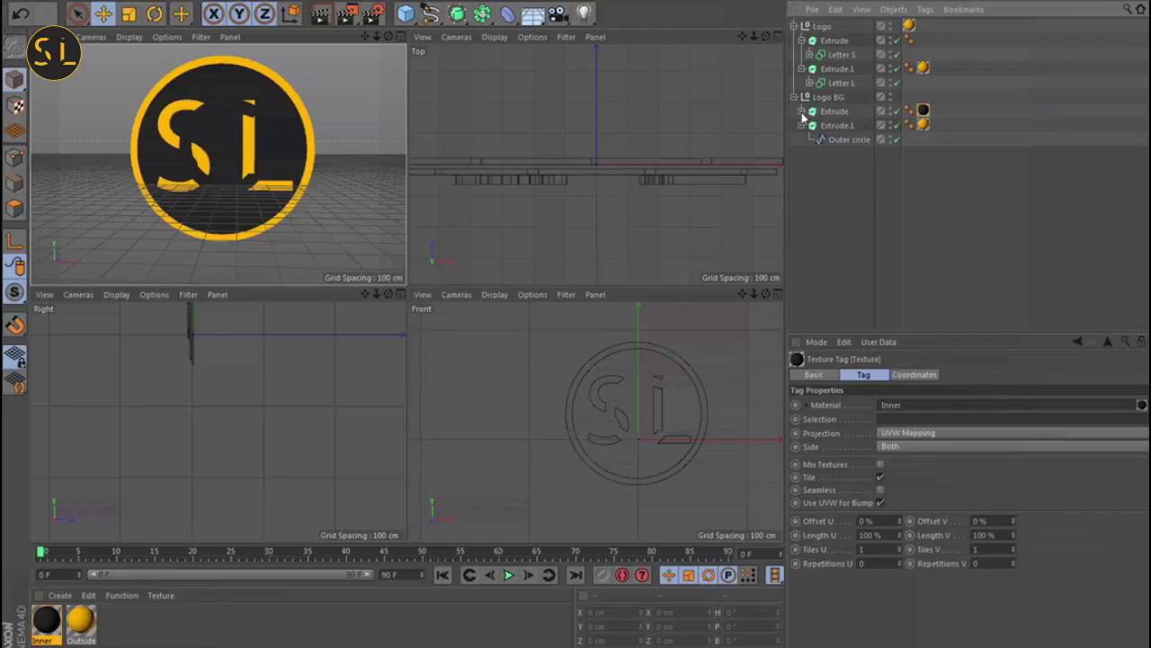
click(795, 97)
click(808, 69)
click(795, 26)
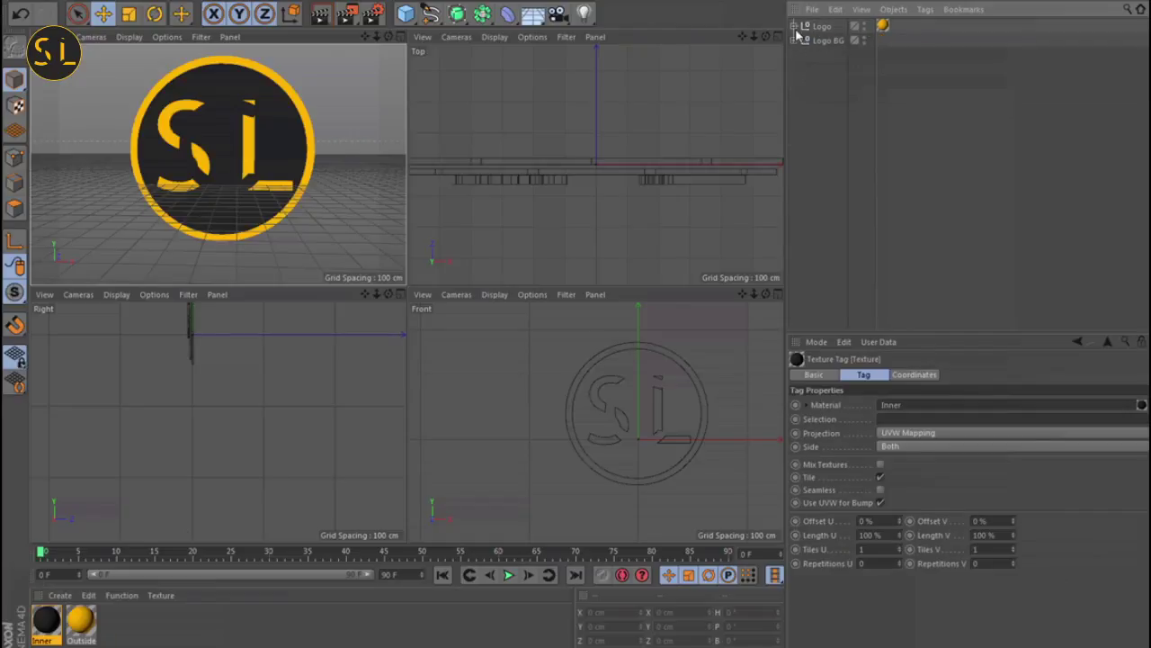
Maximize the perspective view, frame the whole logo in it and render a preview in the viewport
click(314, 192)
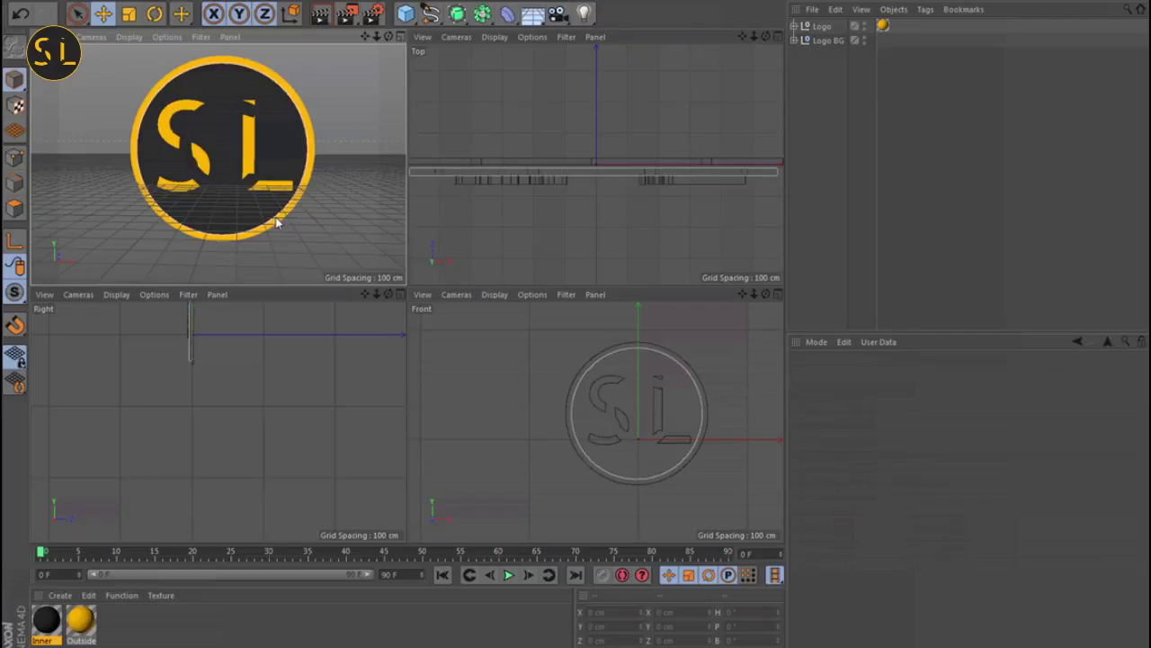
middle_click(281, 190)
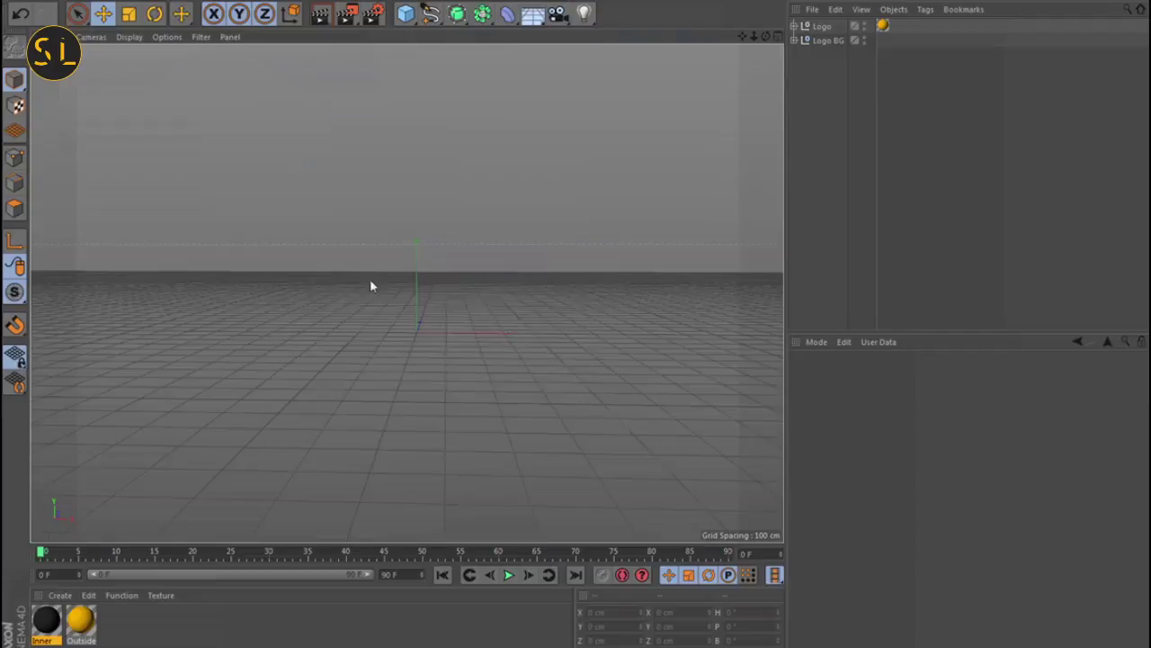
scroll(430, 281, up, 2)
alt+drag(427, 263, 458, 290)
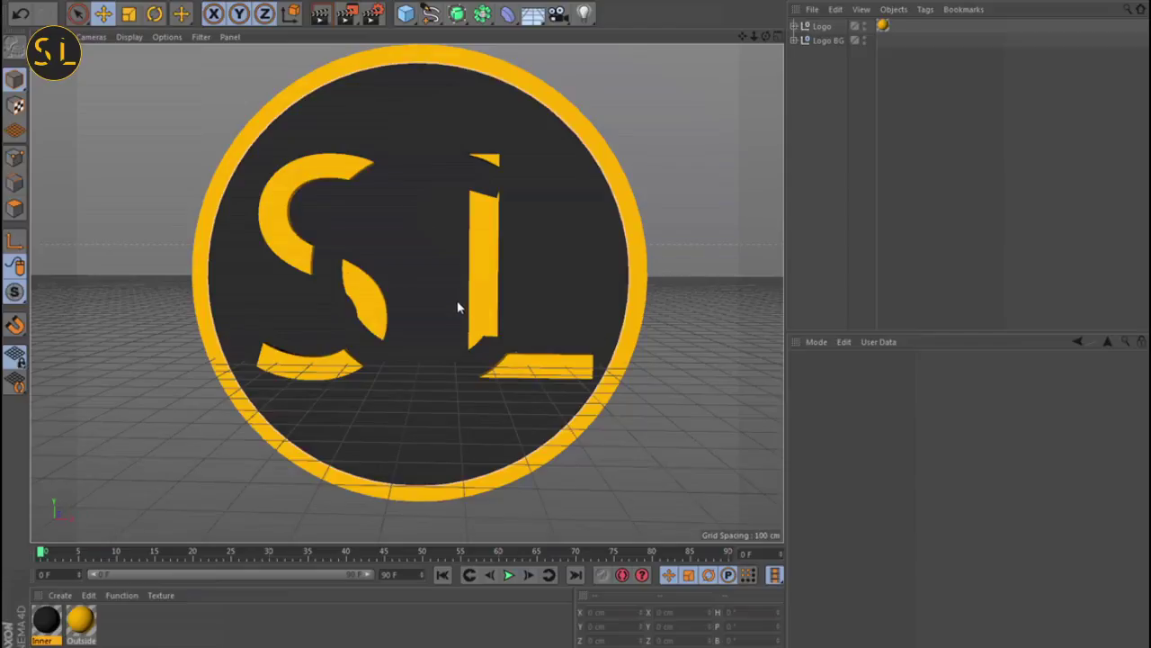
key(ctrl+r)
alt+drag(198, 259, 274, 291)
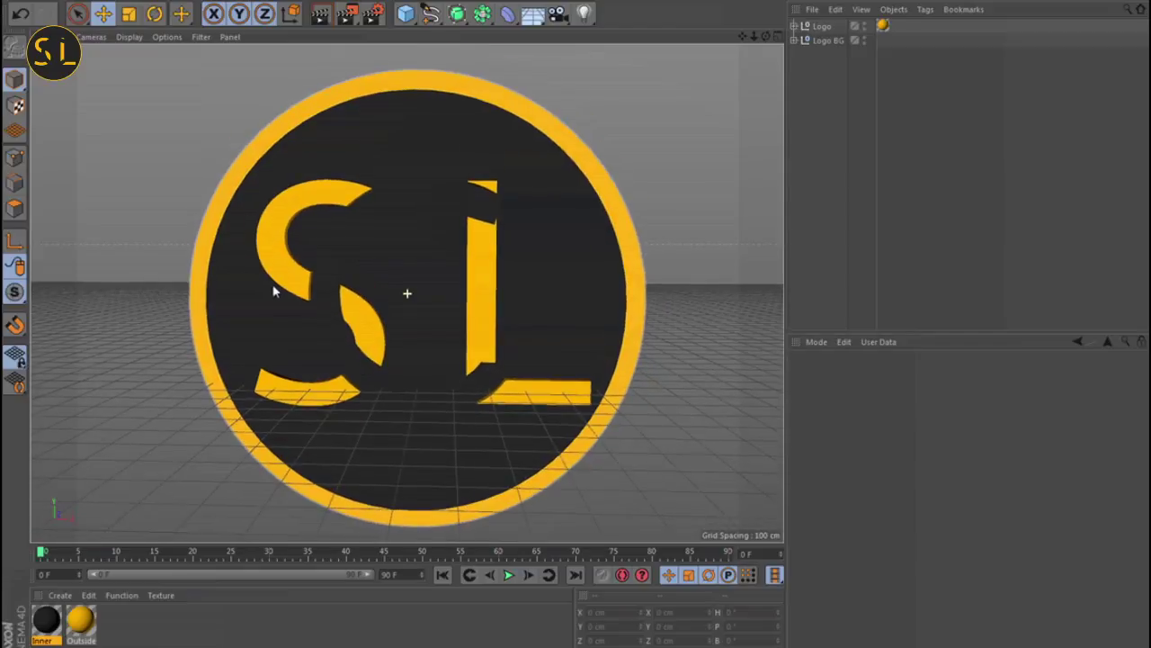
key(ctrl+r)
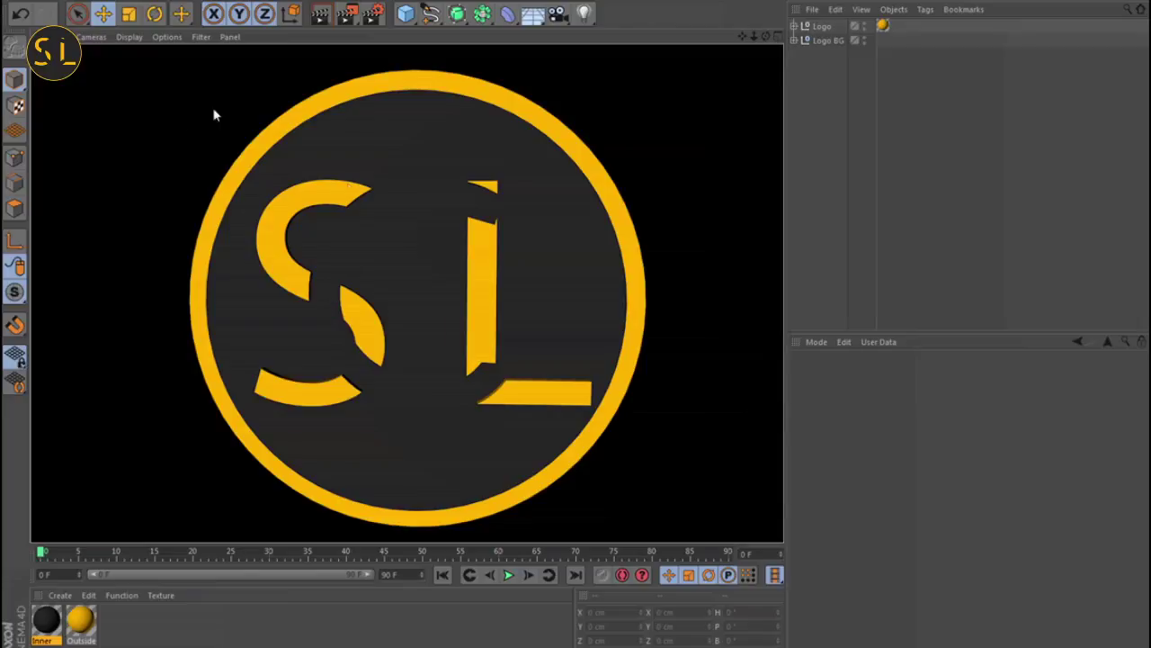
Add the Ambient Occlusion effect to the render settings and close them
click(376, 23)
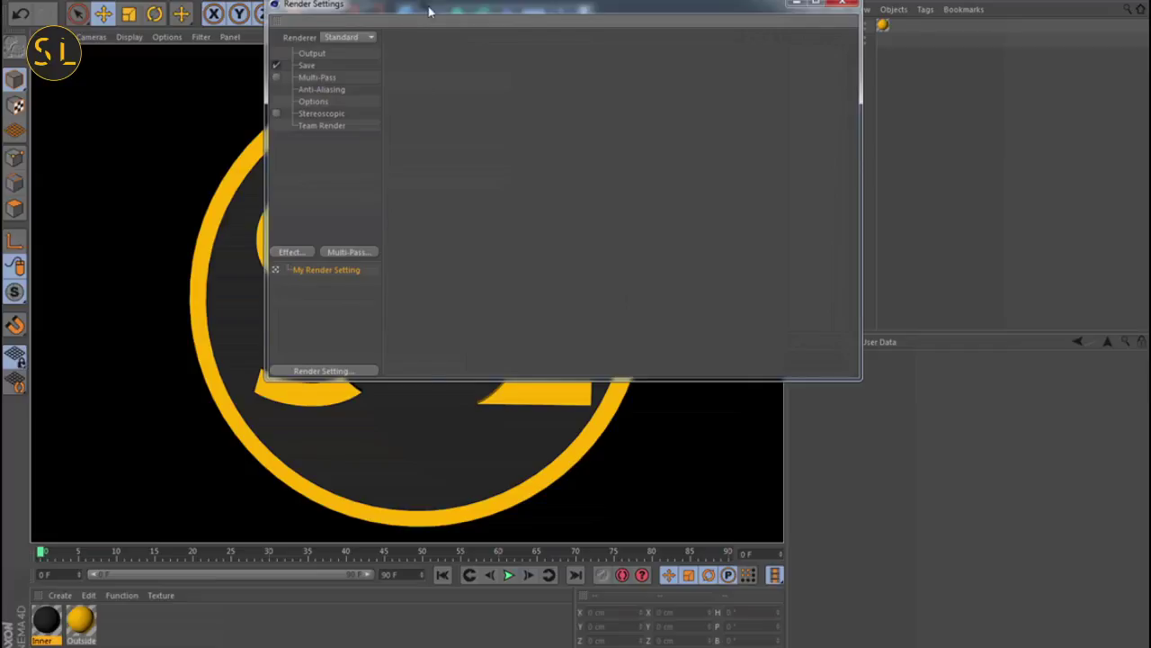
drag(433, 13, 514, 16)
click(369, 263)
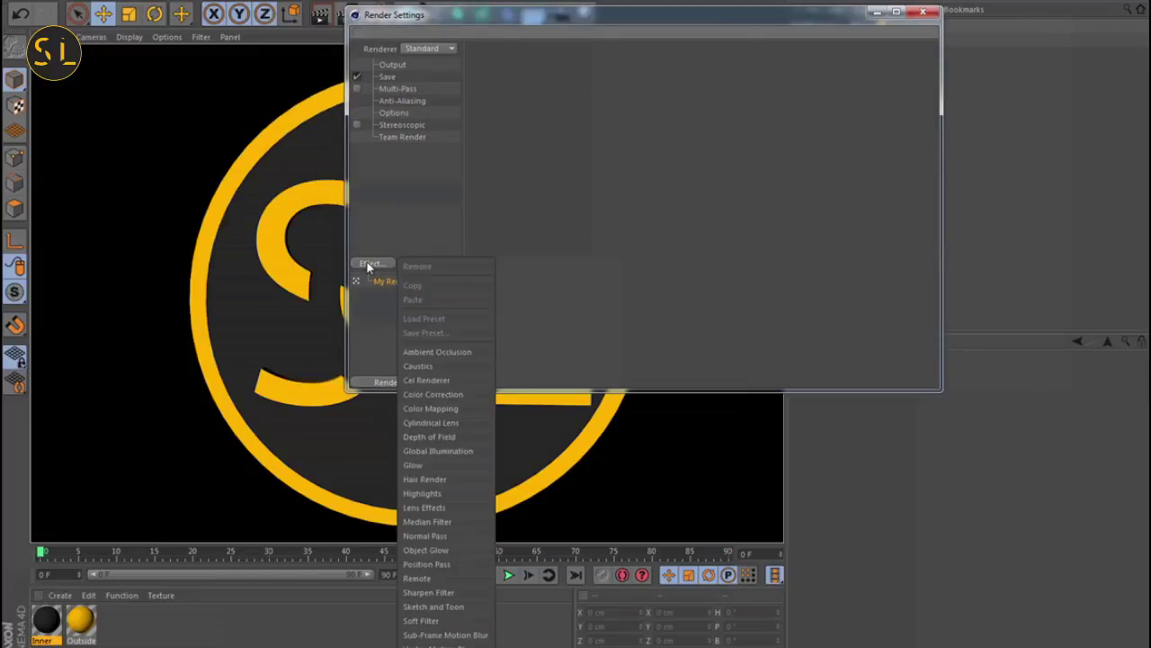
click(443, 353)
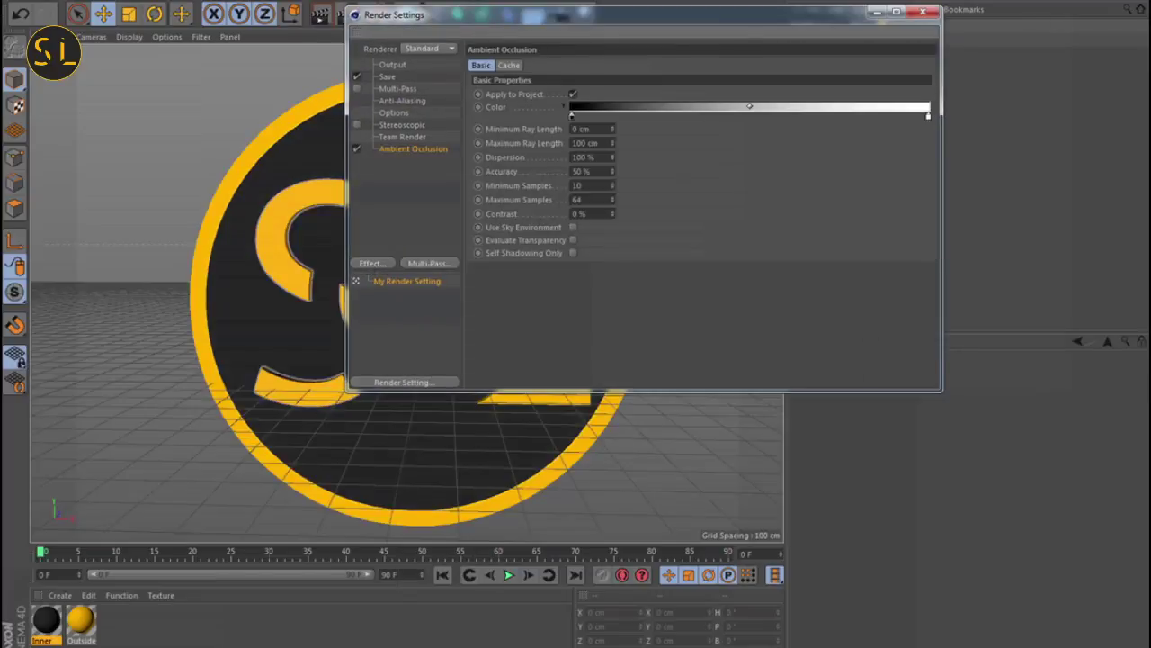
click(923, 12)
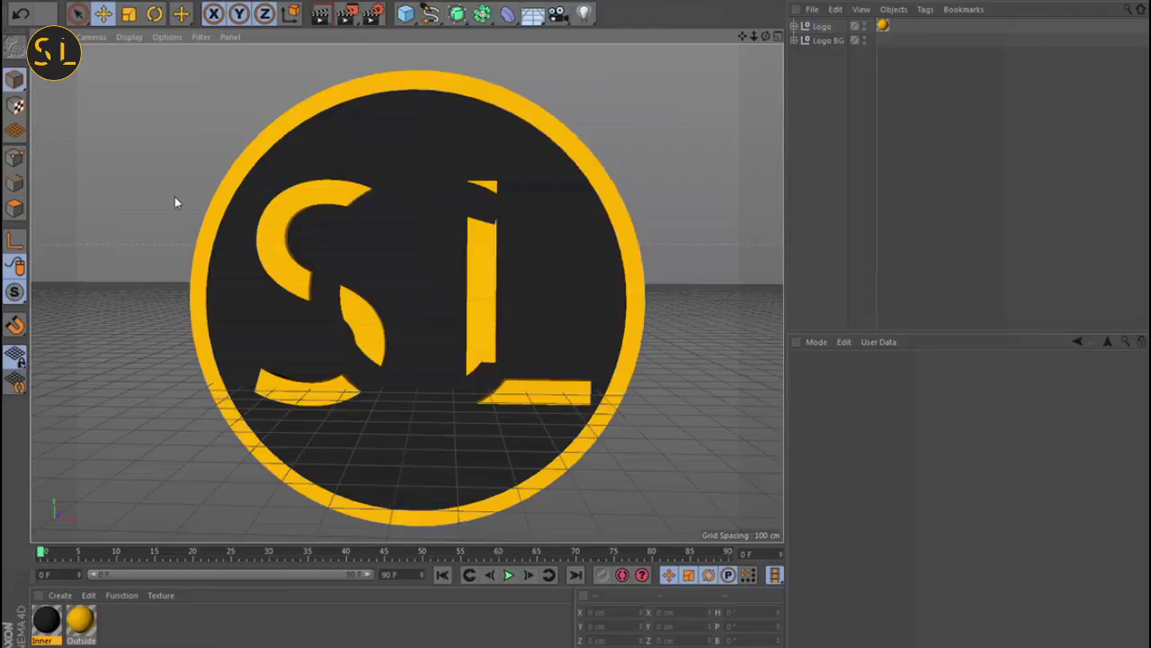
Render viewport previews of the whole logo and a close-up of its letters to check the ambient occlusion shading
key(ctrl+r)
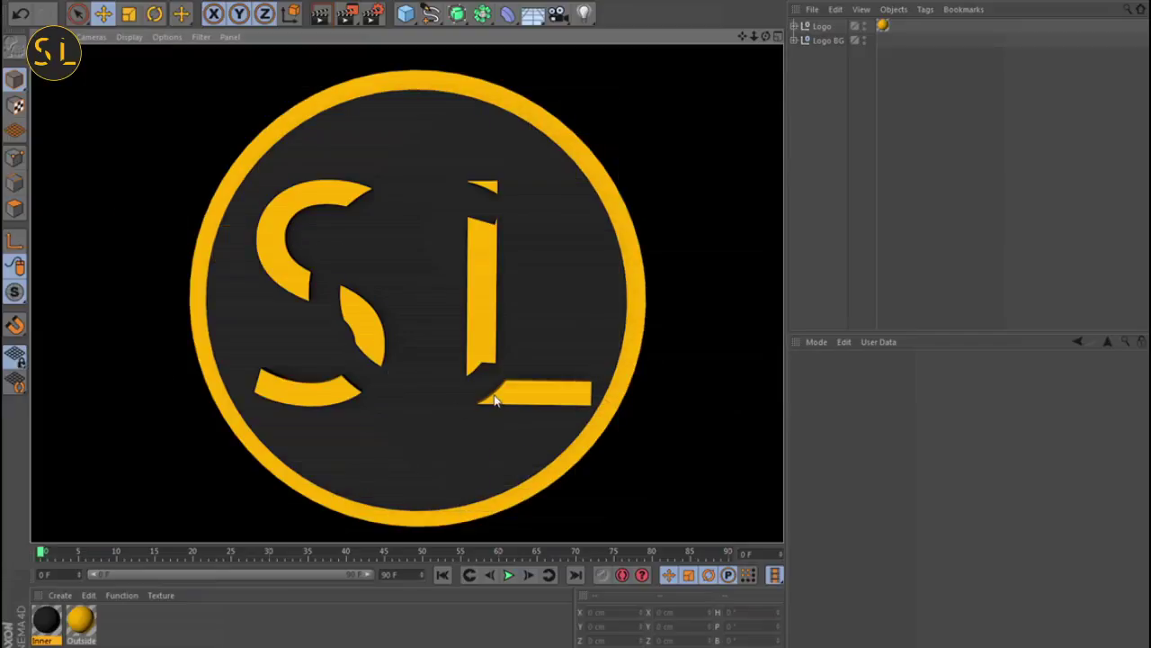
scroll(493, 399, up, 2)
scroll(493, 399, up, 4)
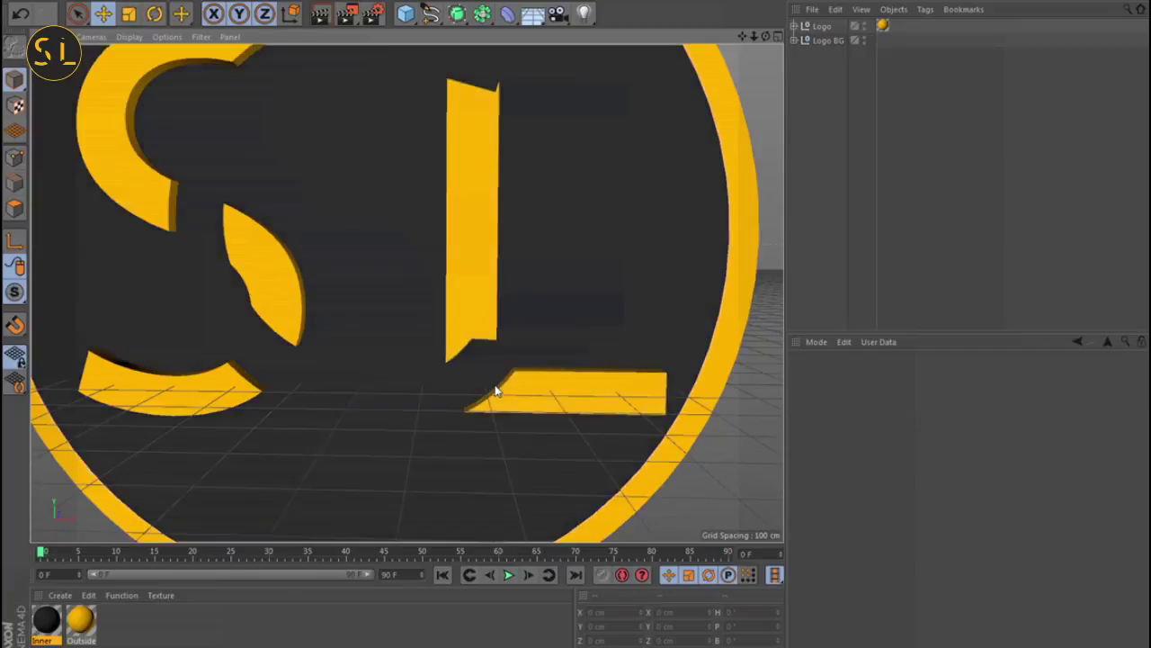
key(ctrl+r)
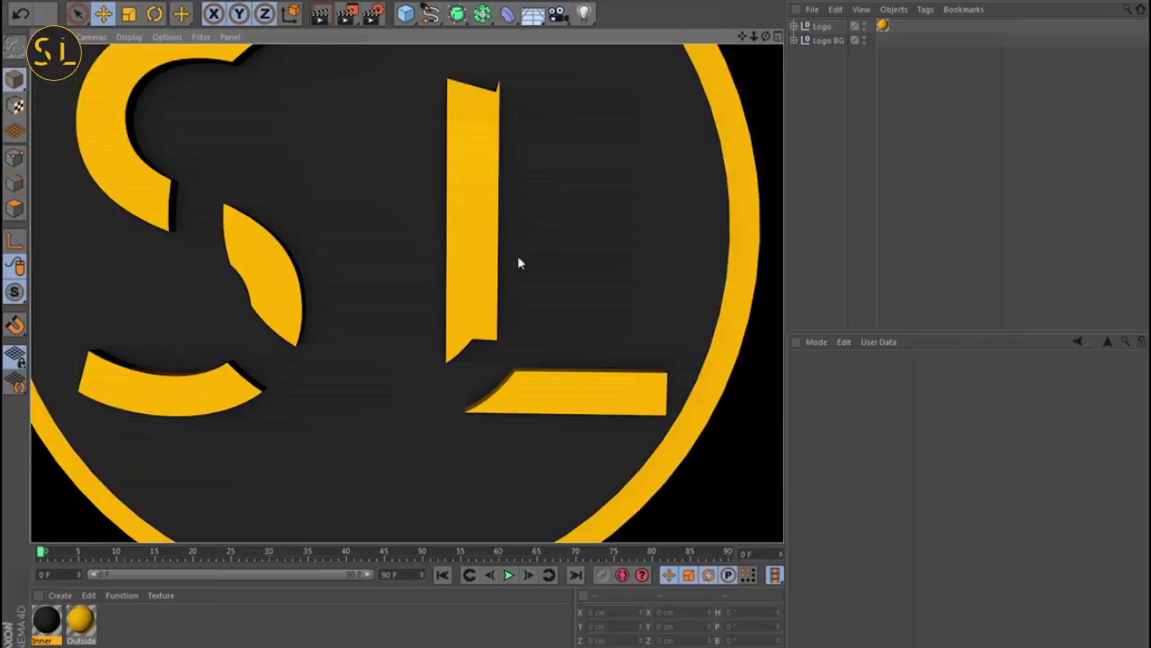
scroll(515, 250, down, 3)
alt+middle_drag(439, 247, 416, 251)
scroll(416, 250, down, 3)
alt+middle_drag(406, 294, 383, 311)
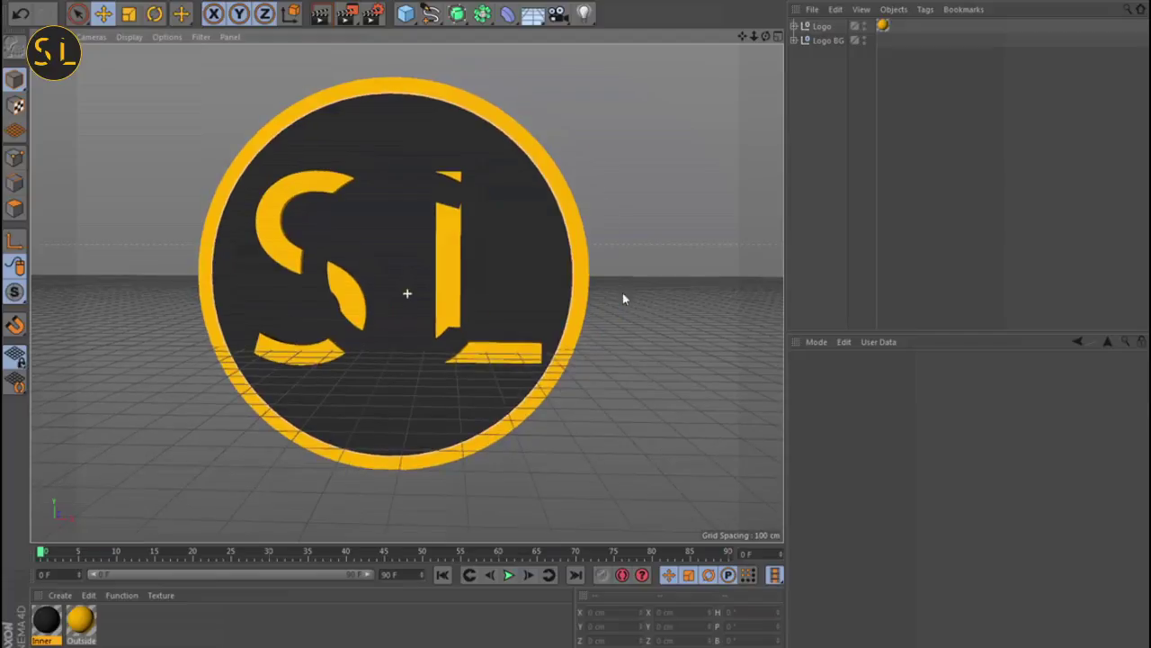